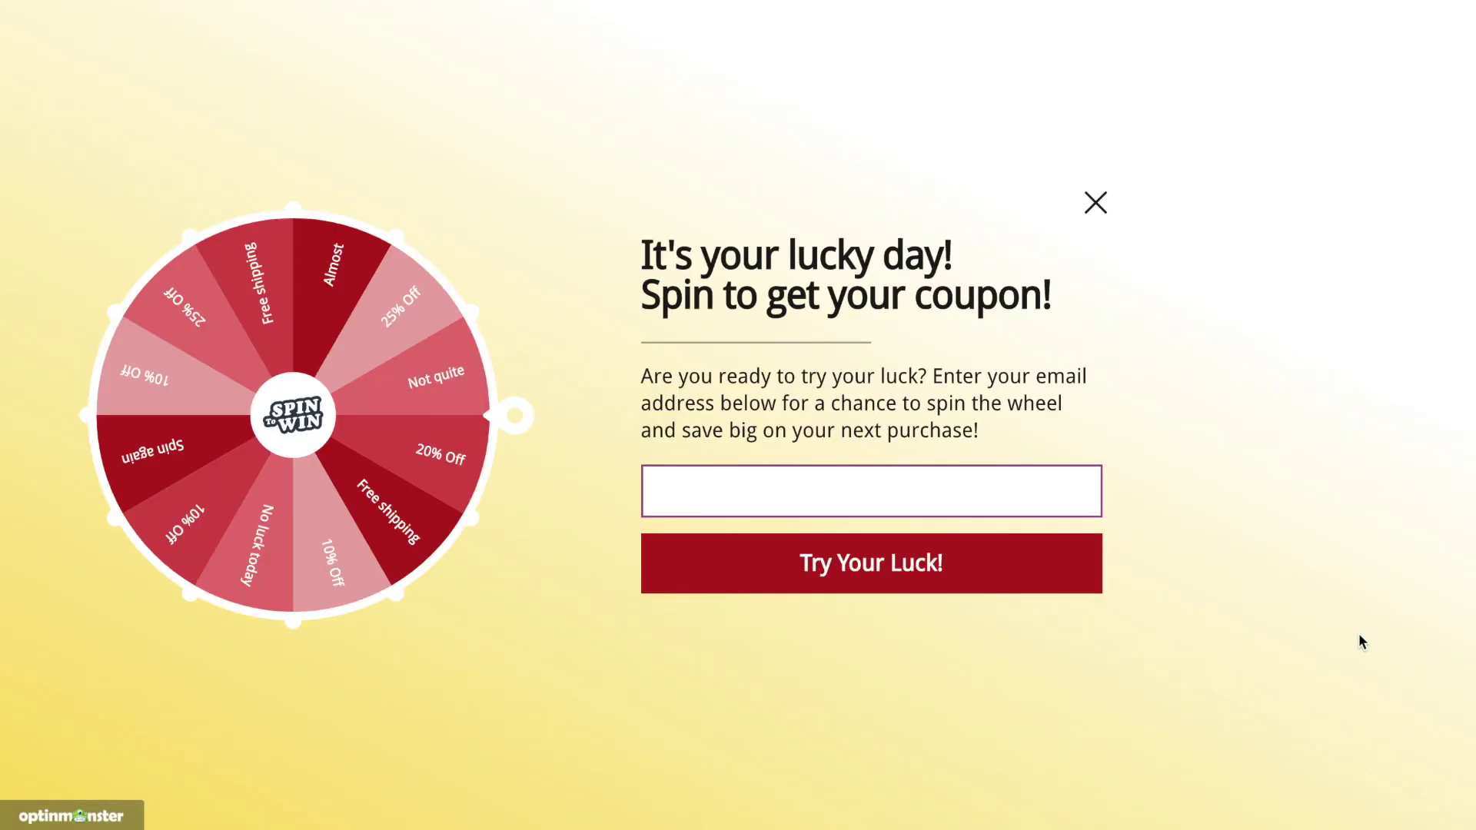
# Paste an email into the spin-to-win popup and spin the wheel to reveal code 25OFF.
pyautogui.hotkey('ctrl', 'v')
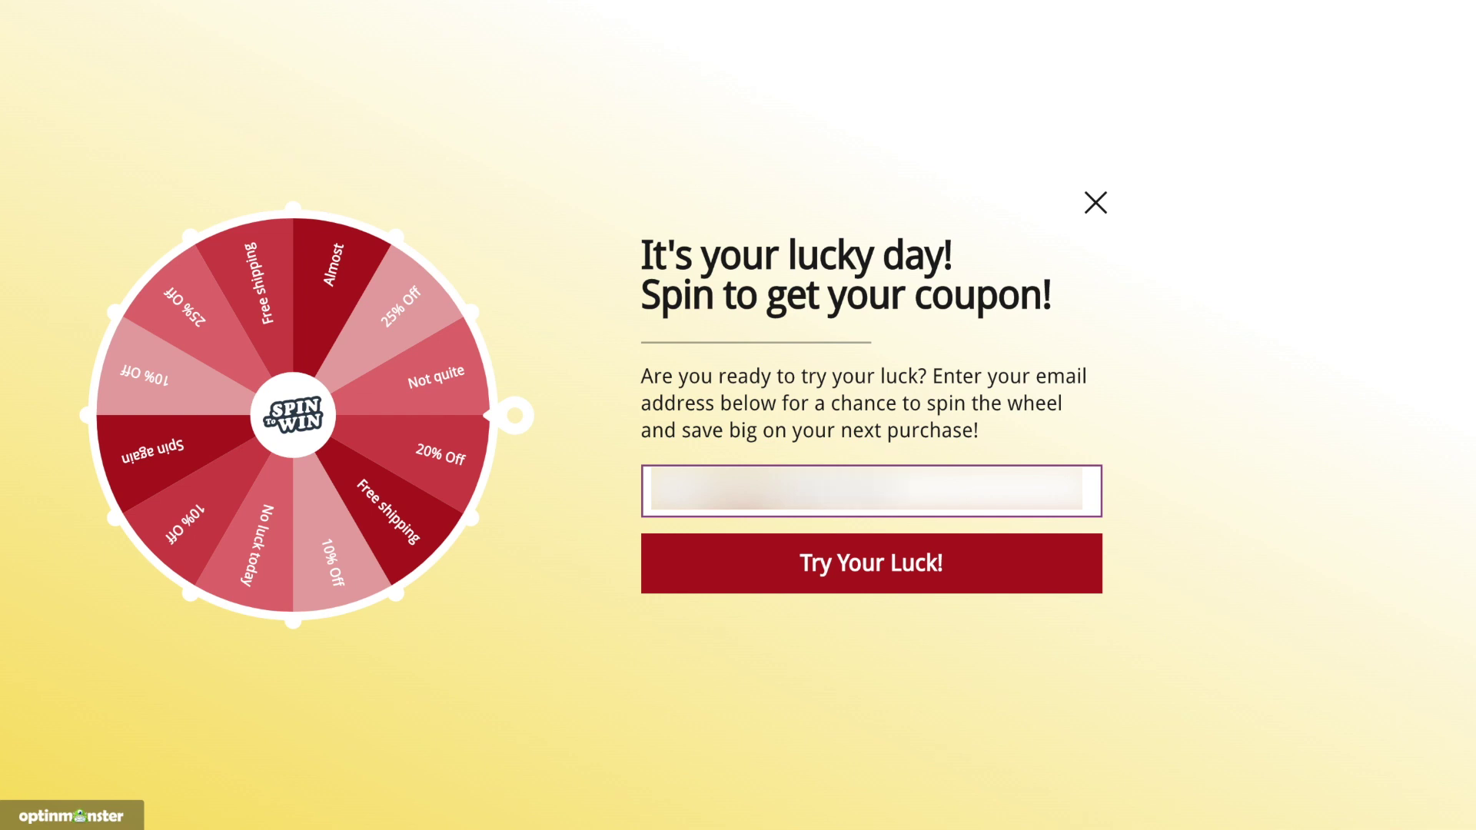
pyautogui.press('Return')
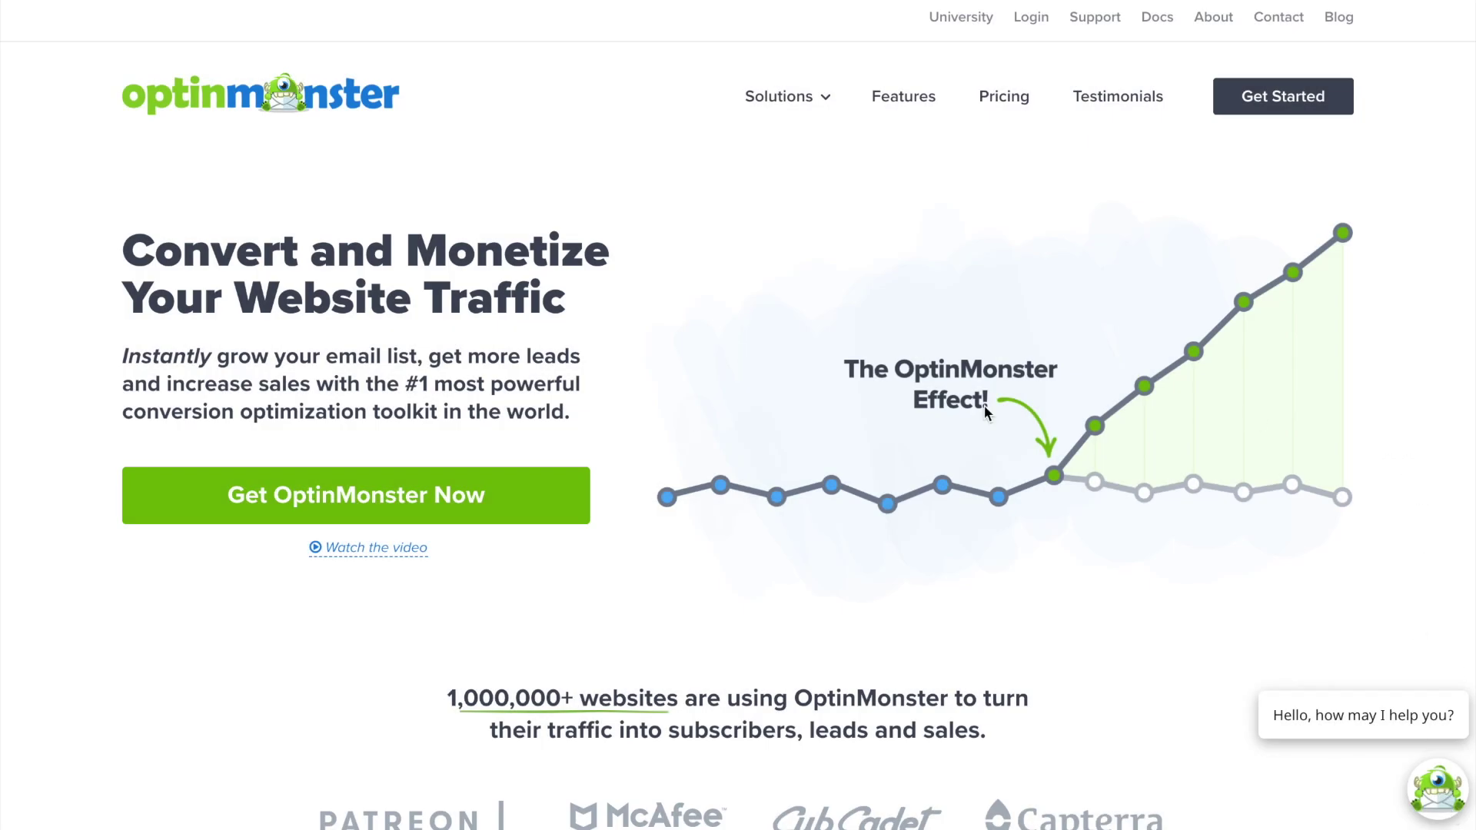
# Open the pricing page showing Coupon Wheel Campaigns in the $49/mo Growth plan.
pyautogui.click(542, 498)
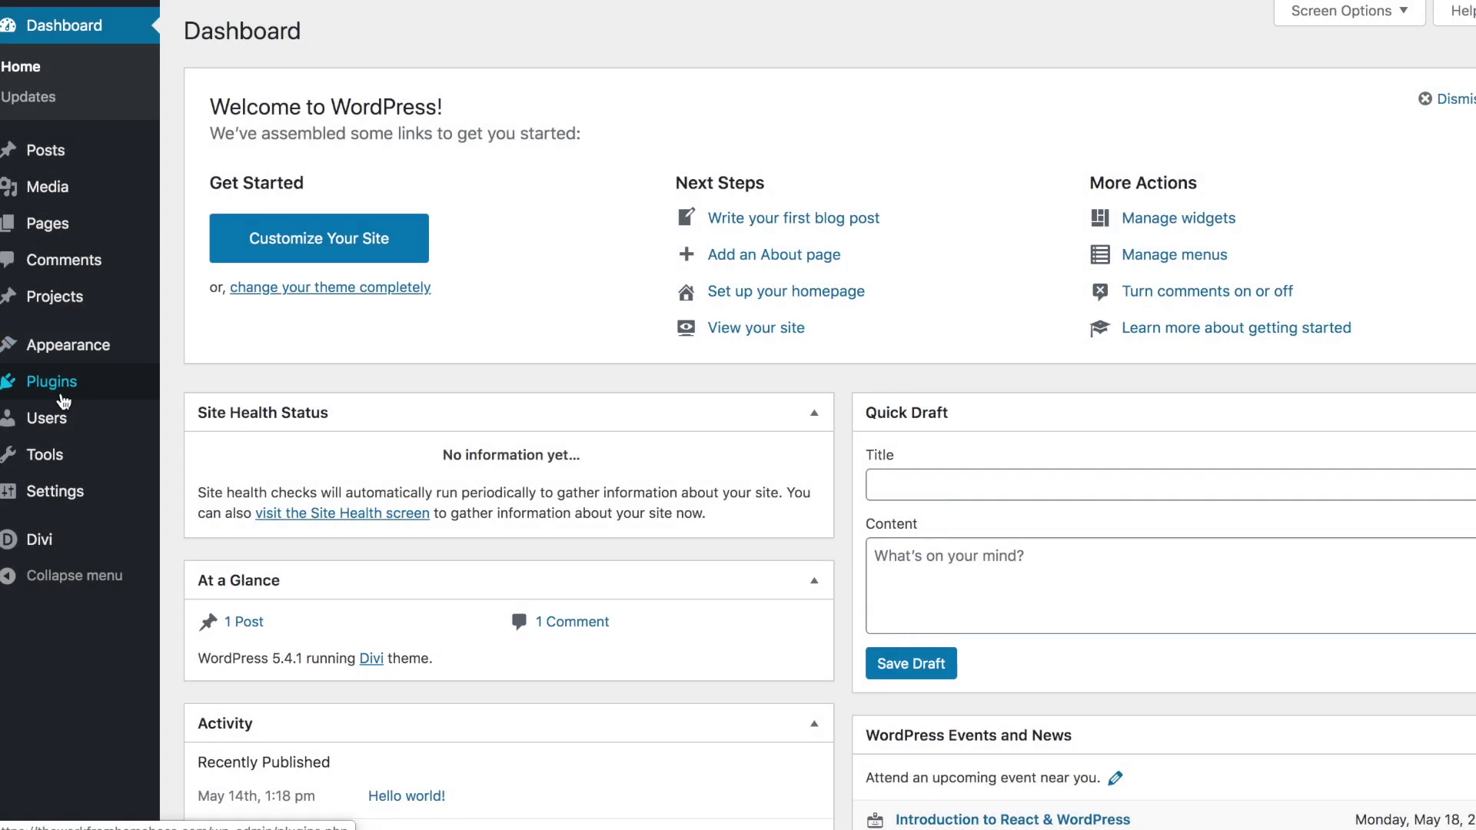
# Search the WordPress plugin directory for optinmonster and activate the OptinMonster plugin.
pyautogui.moveTo(63, 399)
pyautogui.click(247, 407)
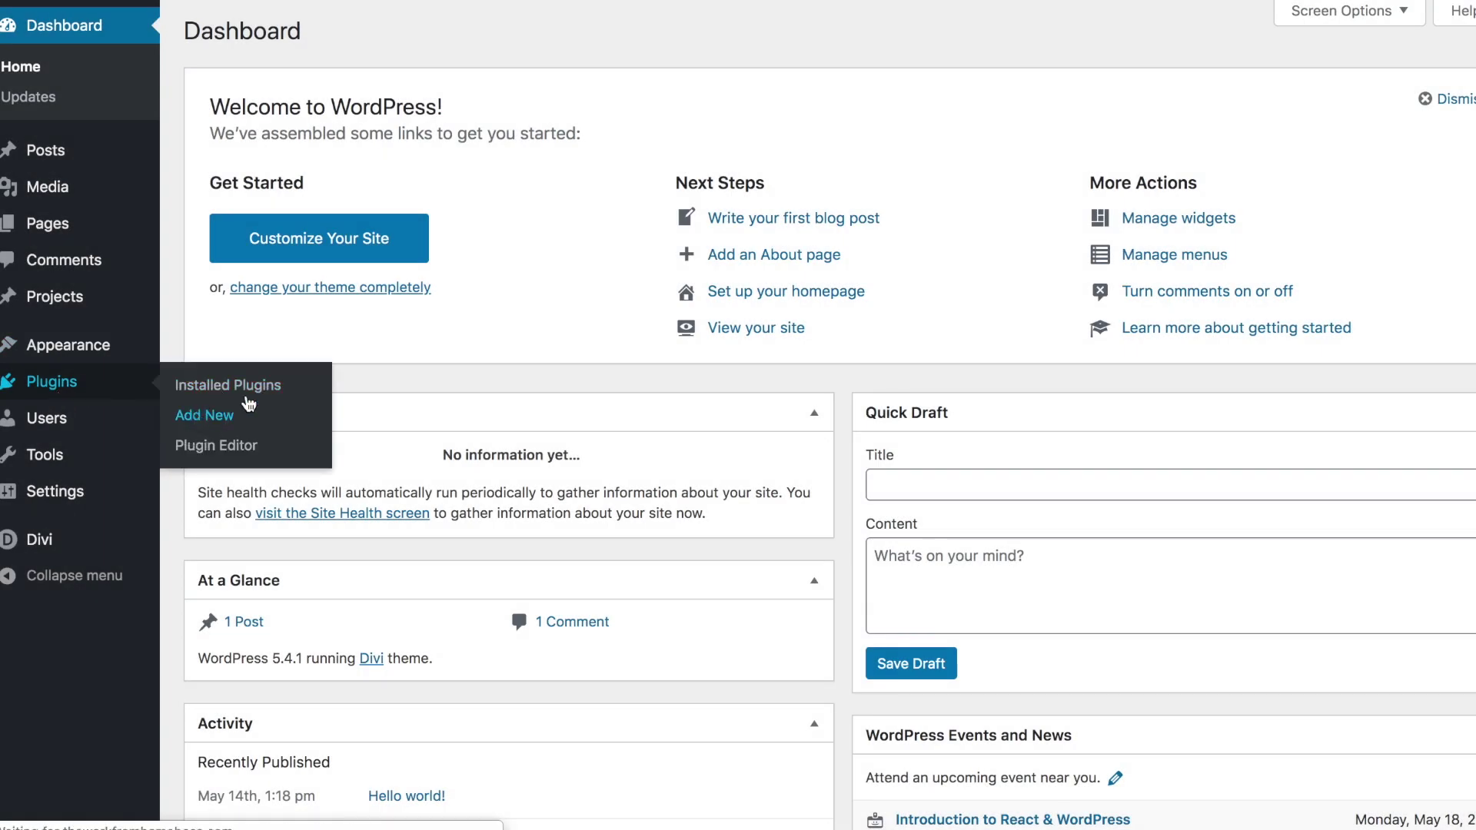
pyautogui.write('optinmonster')
pyautogui.press('Return')
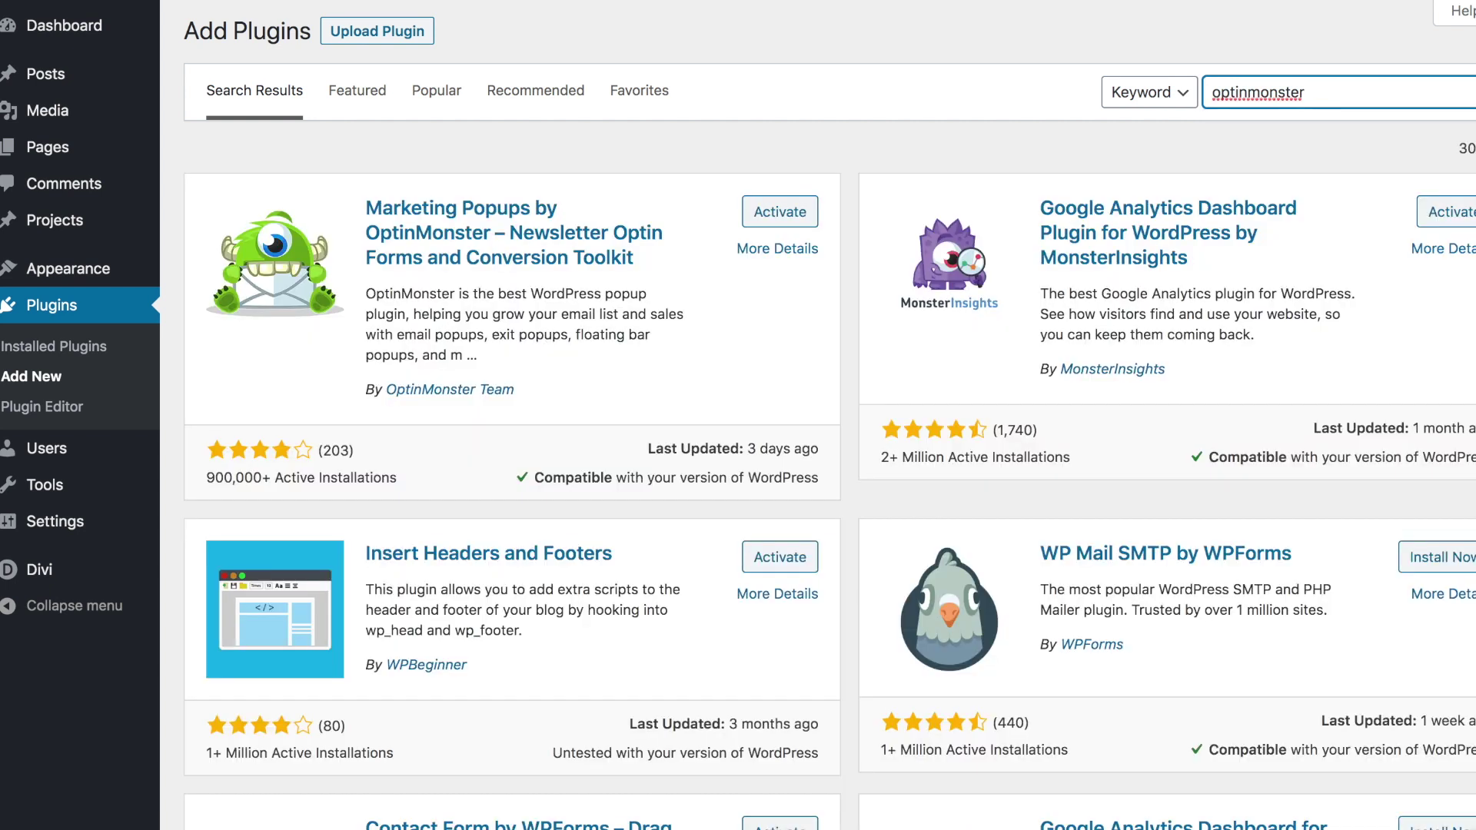
pyautogui.click(780, 218)
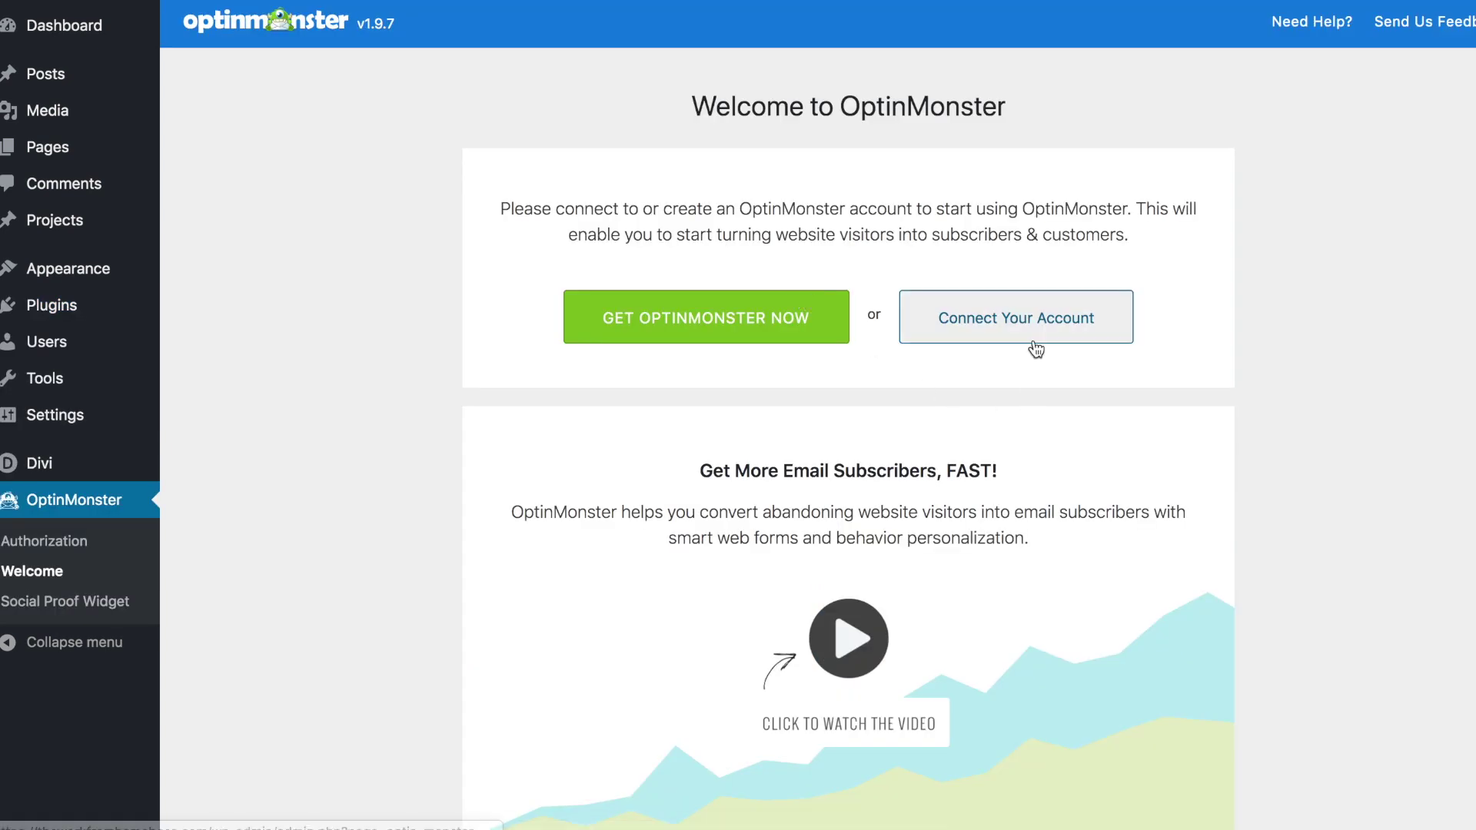
# Connect and authorize the OptinMonster account with WordPress, reaching Create a New Campaign.
pyautogui.click(1016, 317)
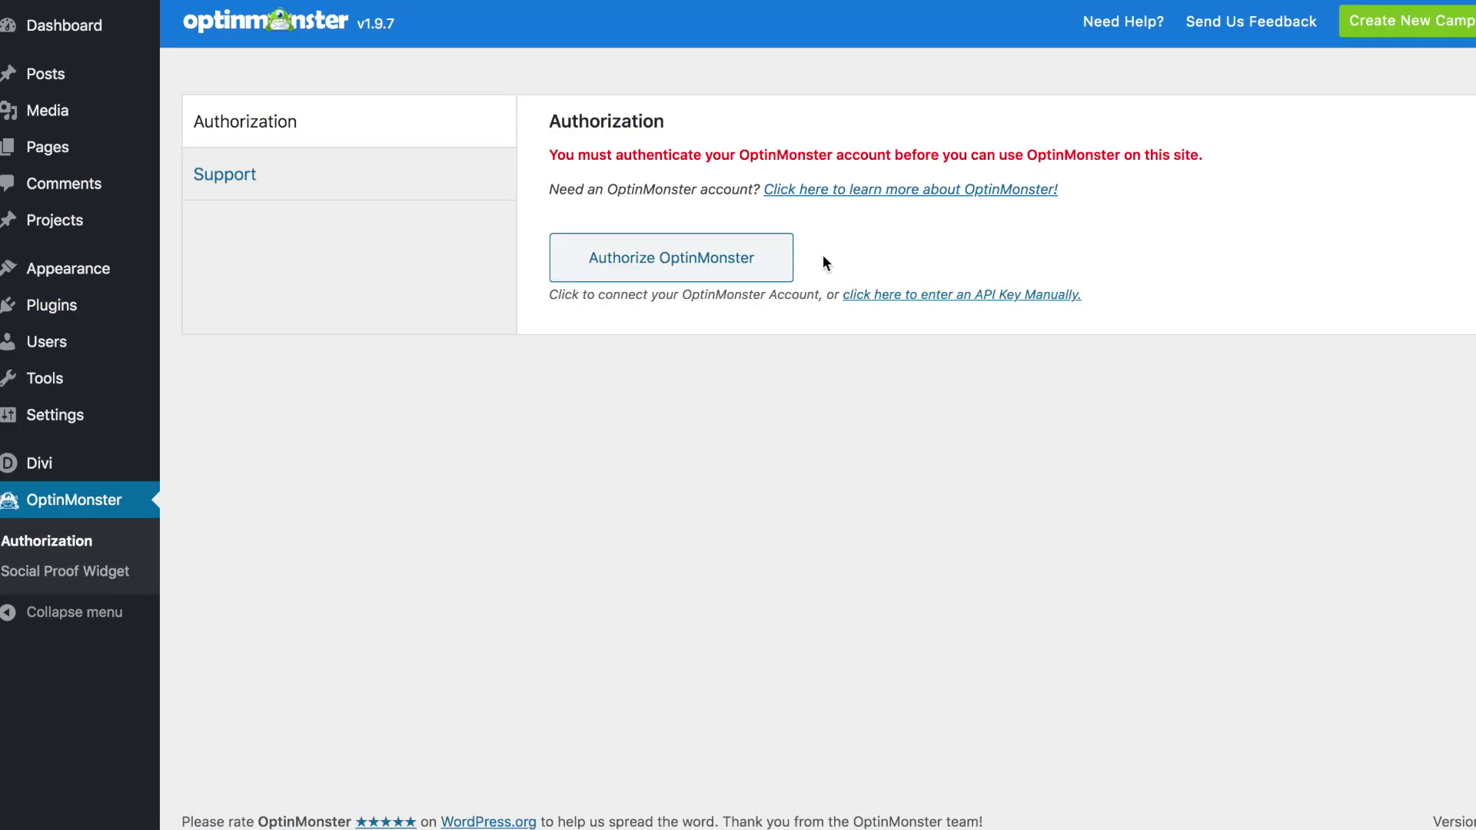
pyautogui.click(696, 276)
pyautogui.click(698, 366)
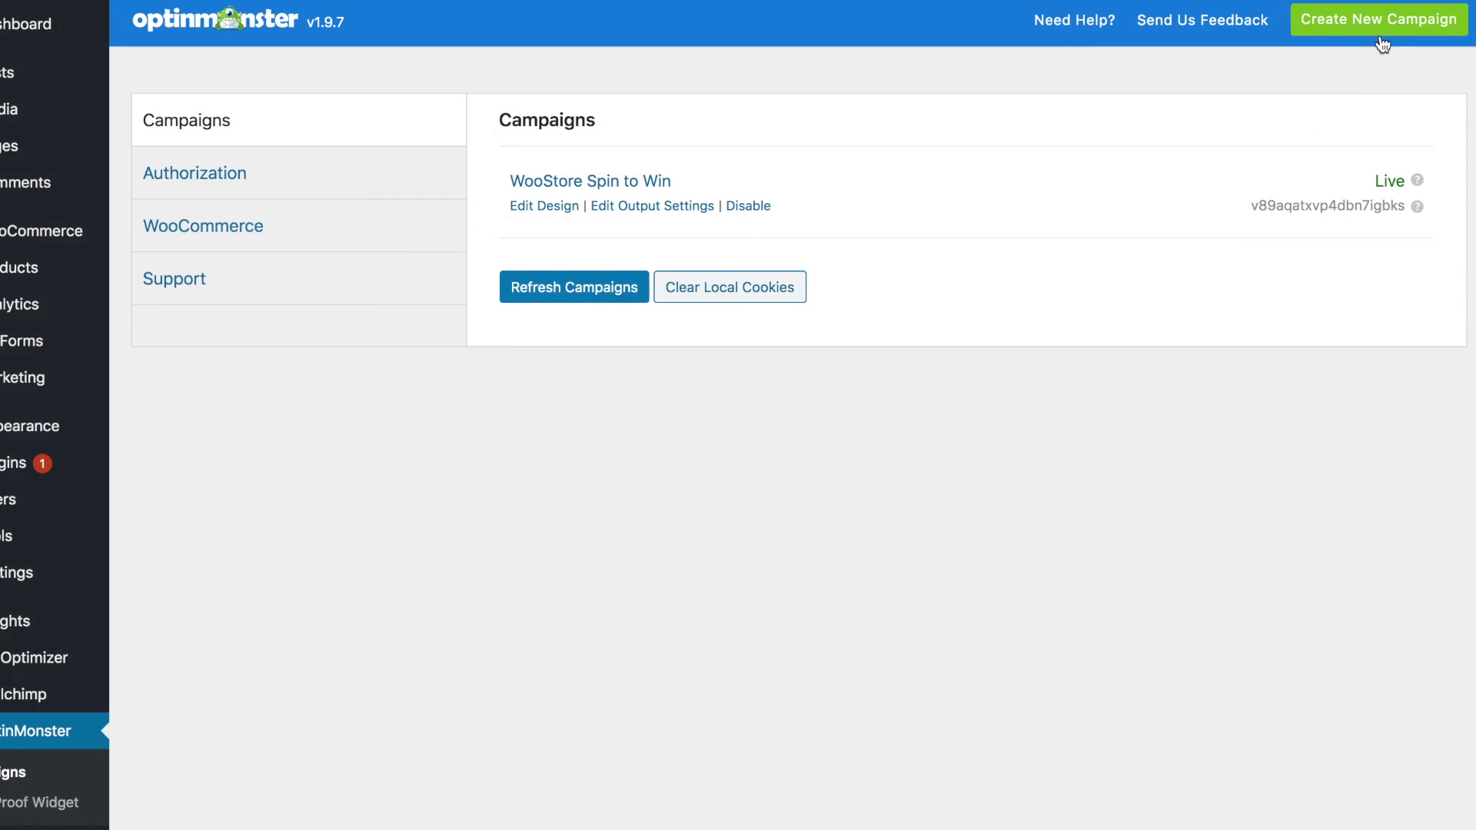
pyautogui.click(1381, 23)
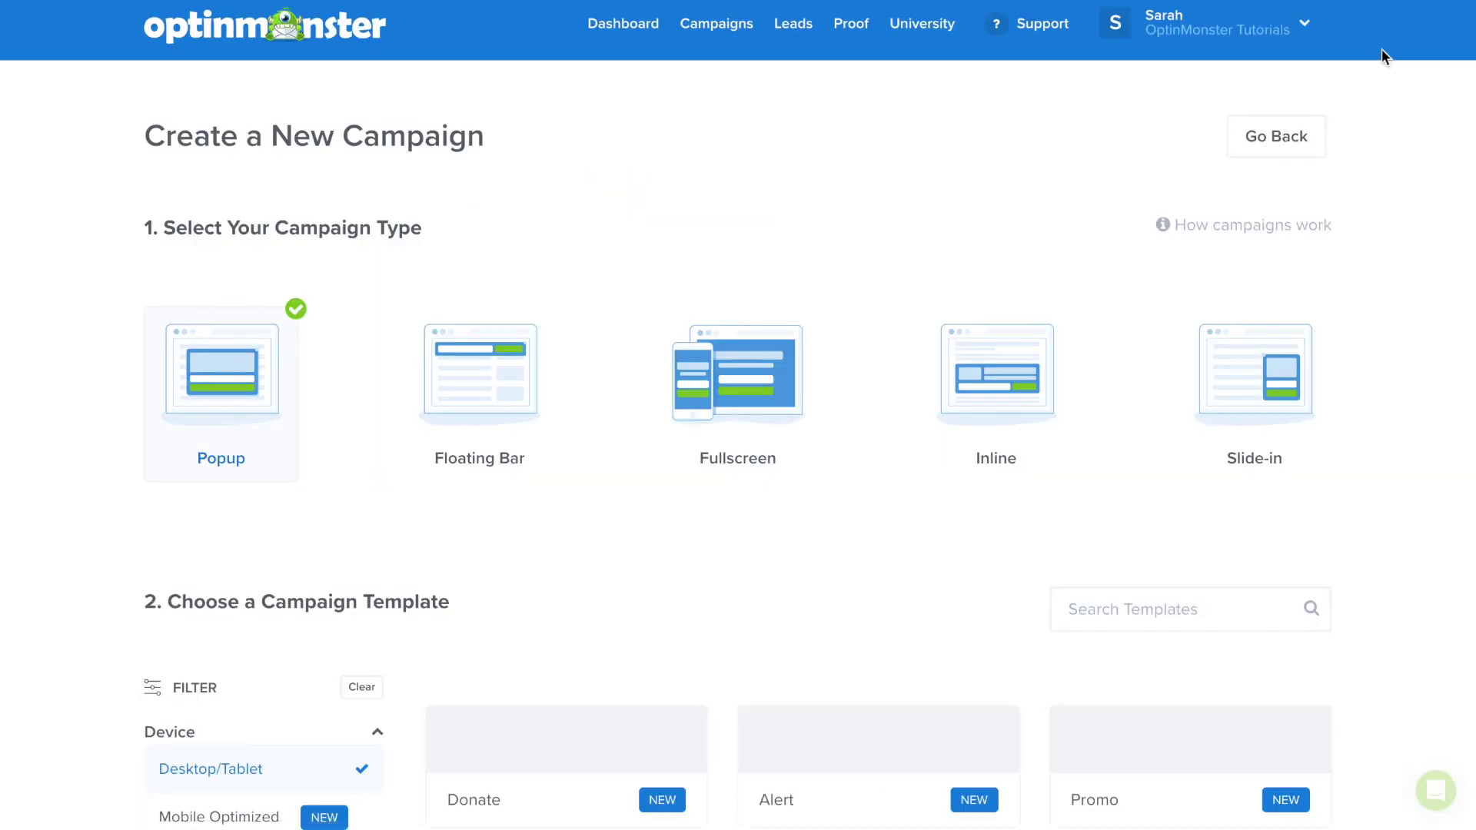
# Start a Fullscreen campaign using the Wheel - Red template.
pyautogui.click(771, 383)
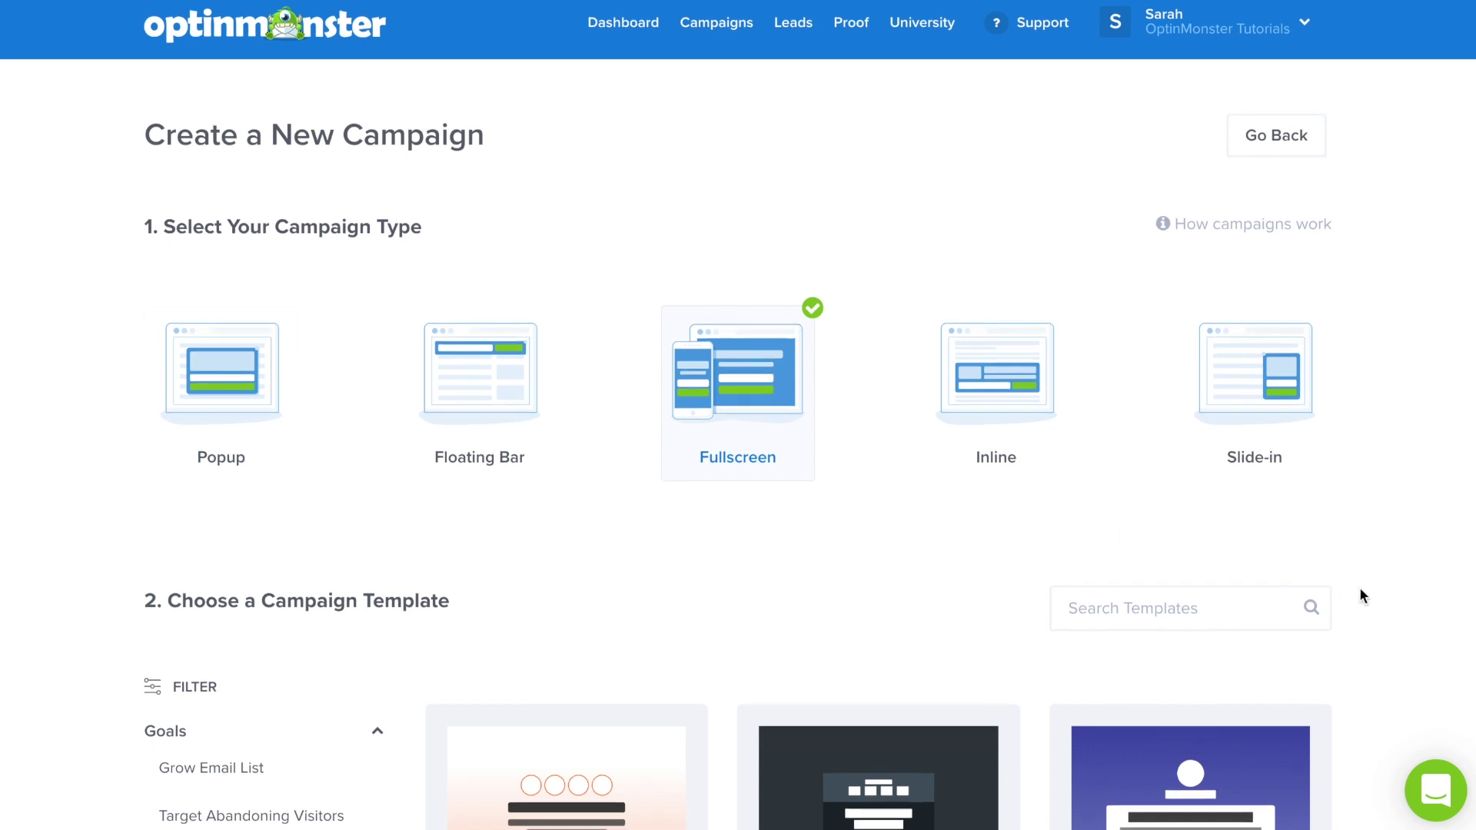
pyautogui.scroll(-15, 1361, 596)
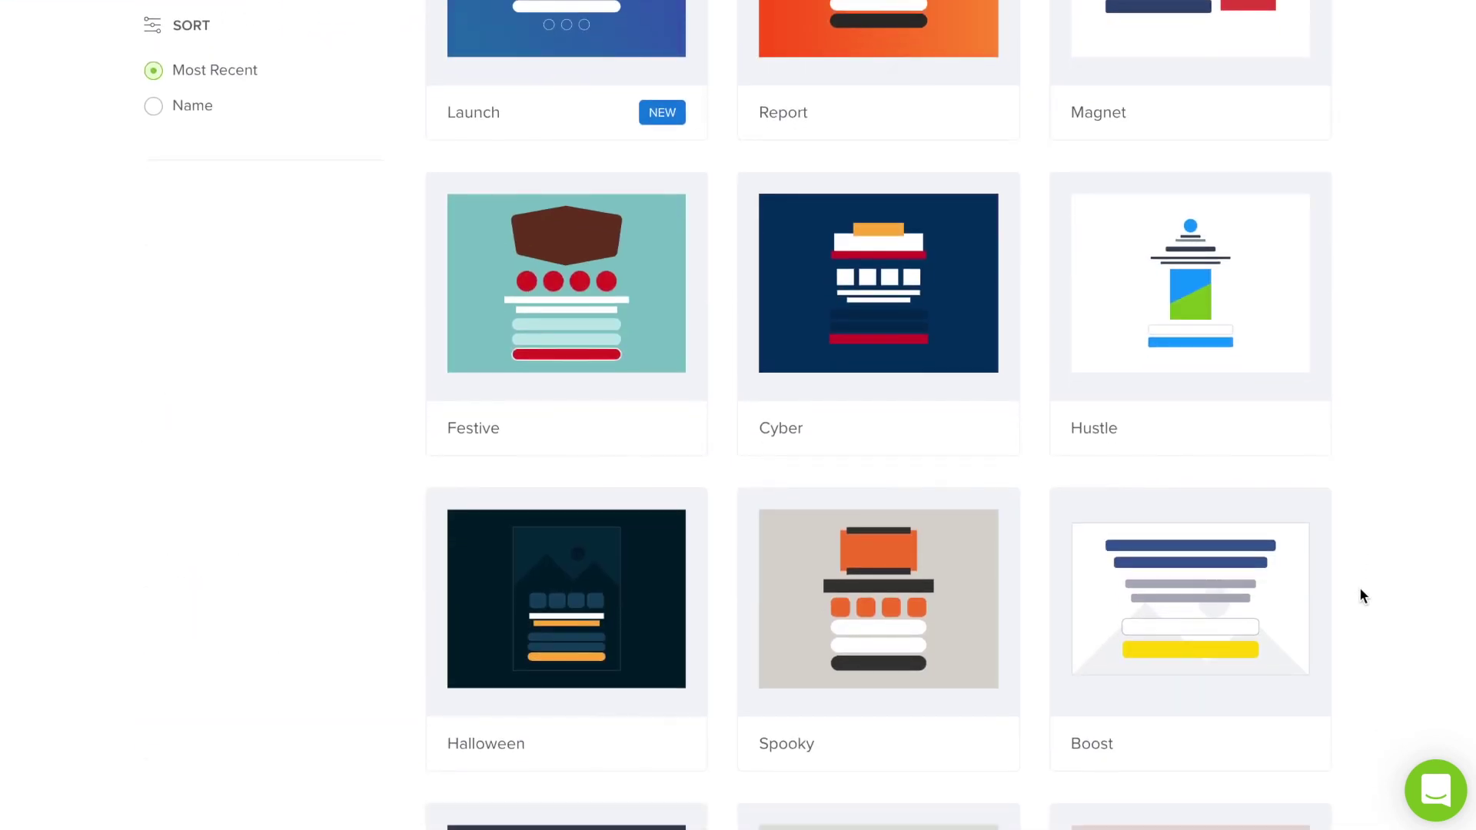
pyautogui.scroll(-7, 1361, 596)
pyautogui.moveTo(1209, 392)
pyautogui.click(1181, 335)
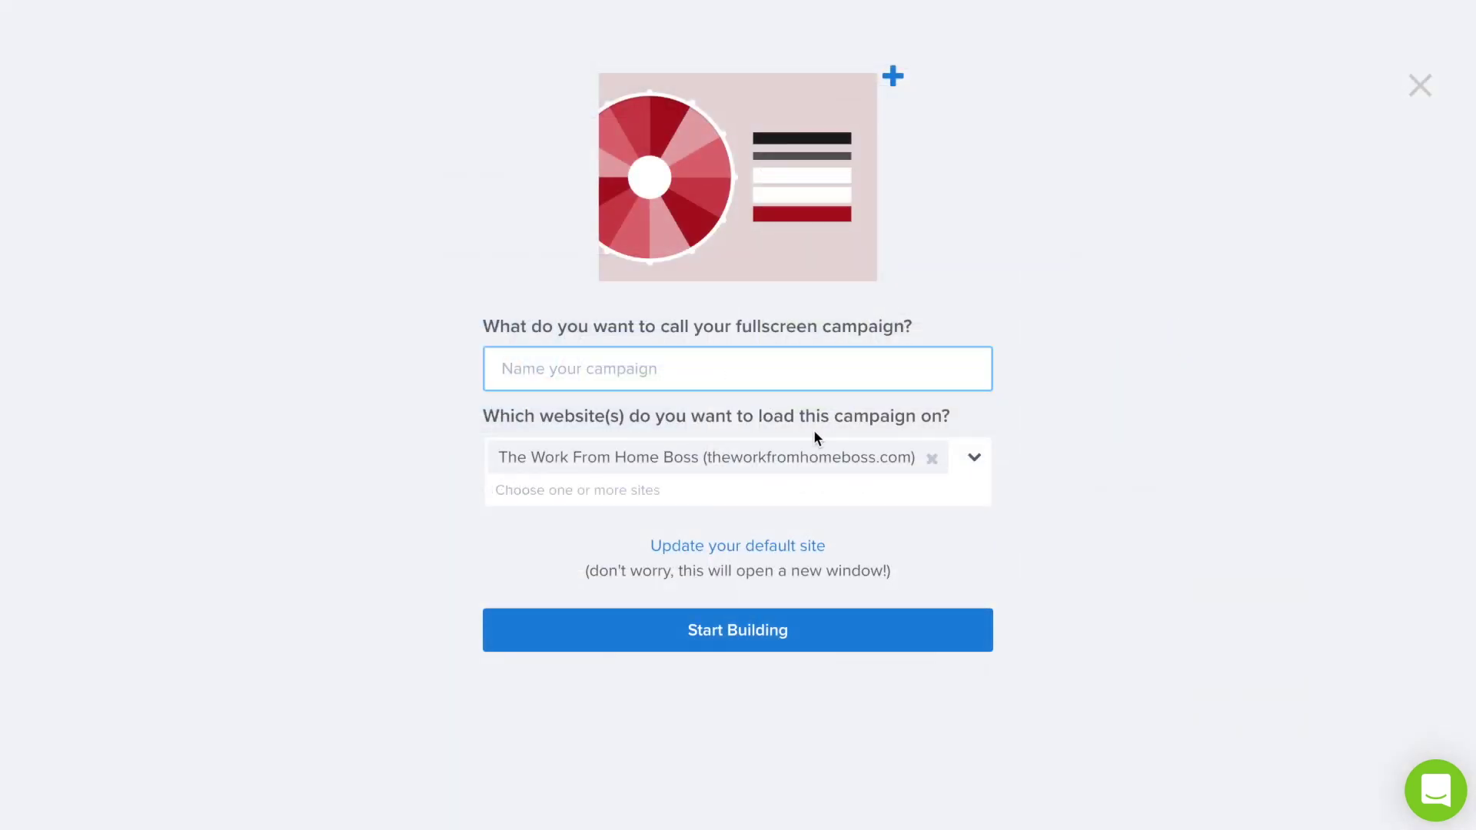
# Name the campaign 'Spin To Win Coupon', load it on Test Site instead of the default site, and create it.
pyautogui.click(932, 458)
pyautogui.write('S')
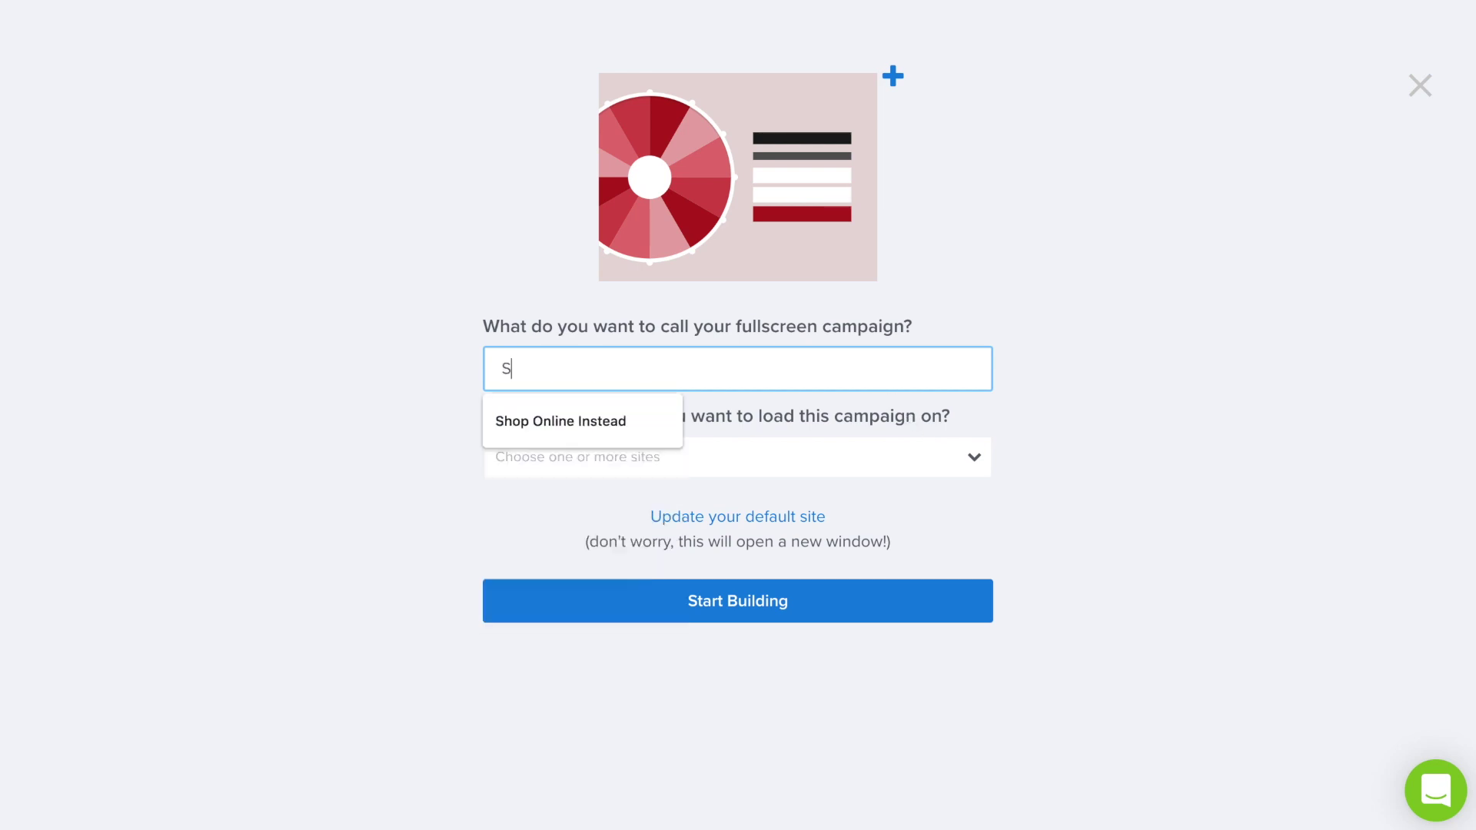
pyautogui.write('pin To Win Coupon')
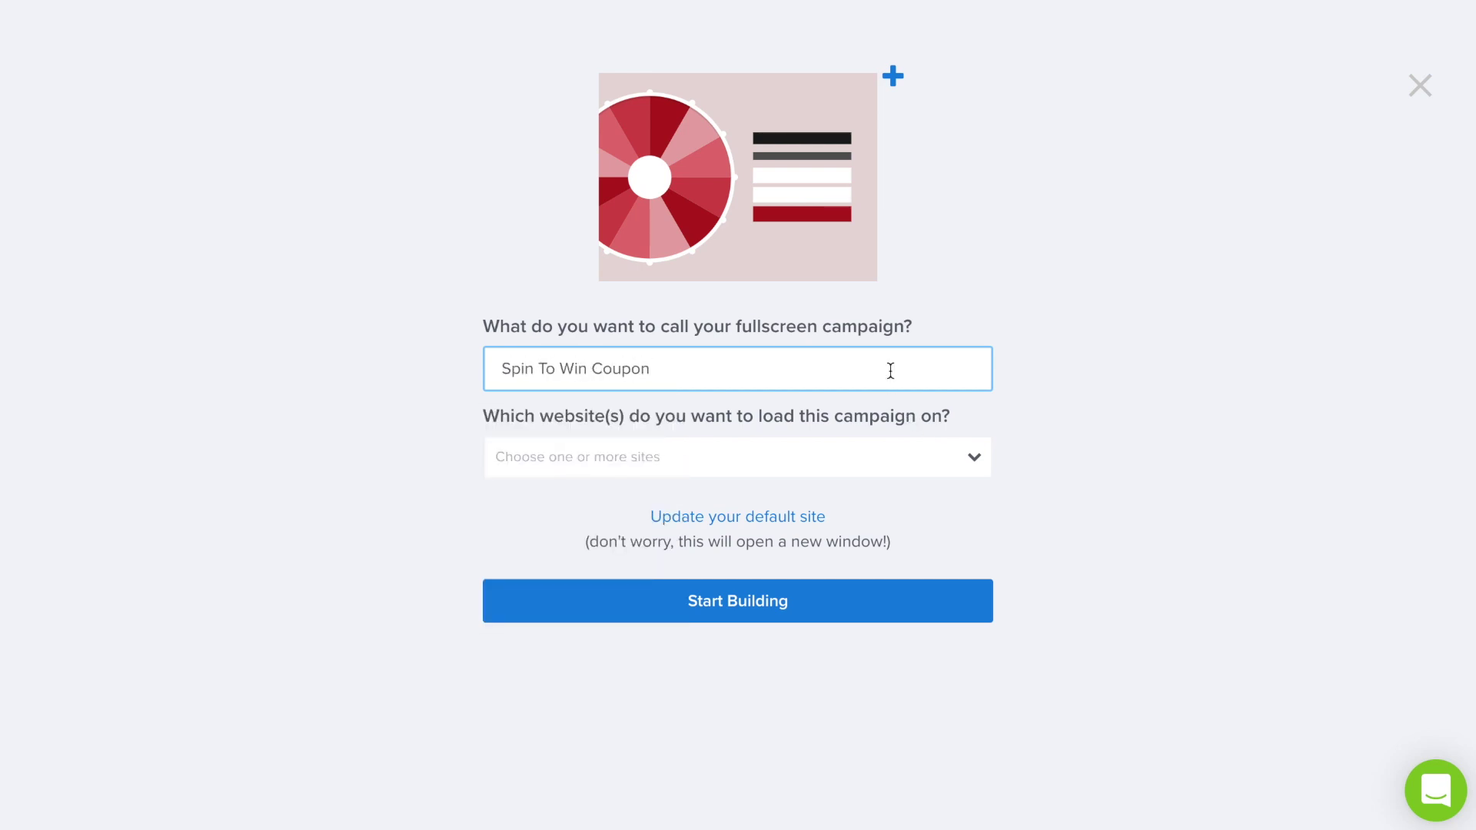
pyautogui.click(895, 457)
pyautogui.click(822, 543)
pyautogui.click(871, 608)
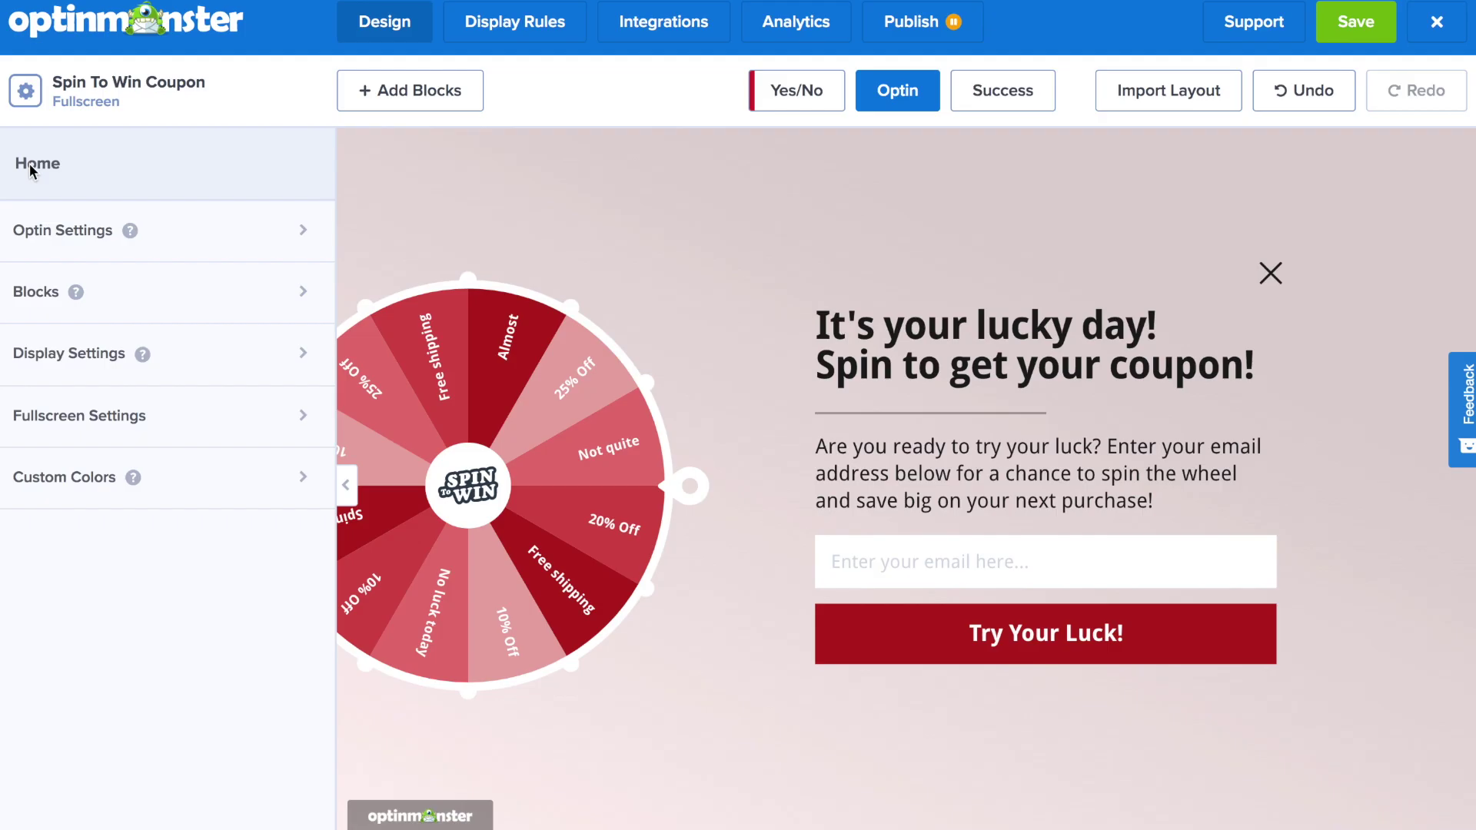
# Import the WFHB profile into Custom Colors: dark gray, red, white, yellow and mint green.
pyautogui.click(63, 475)
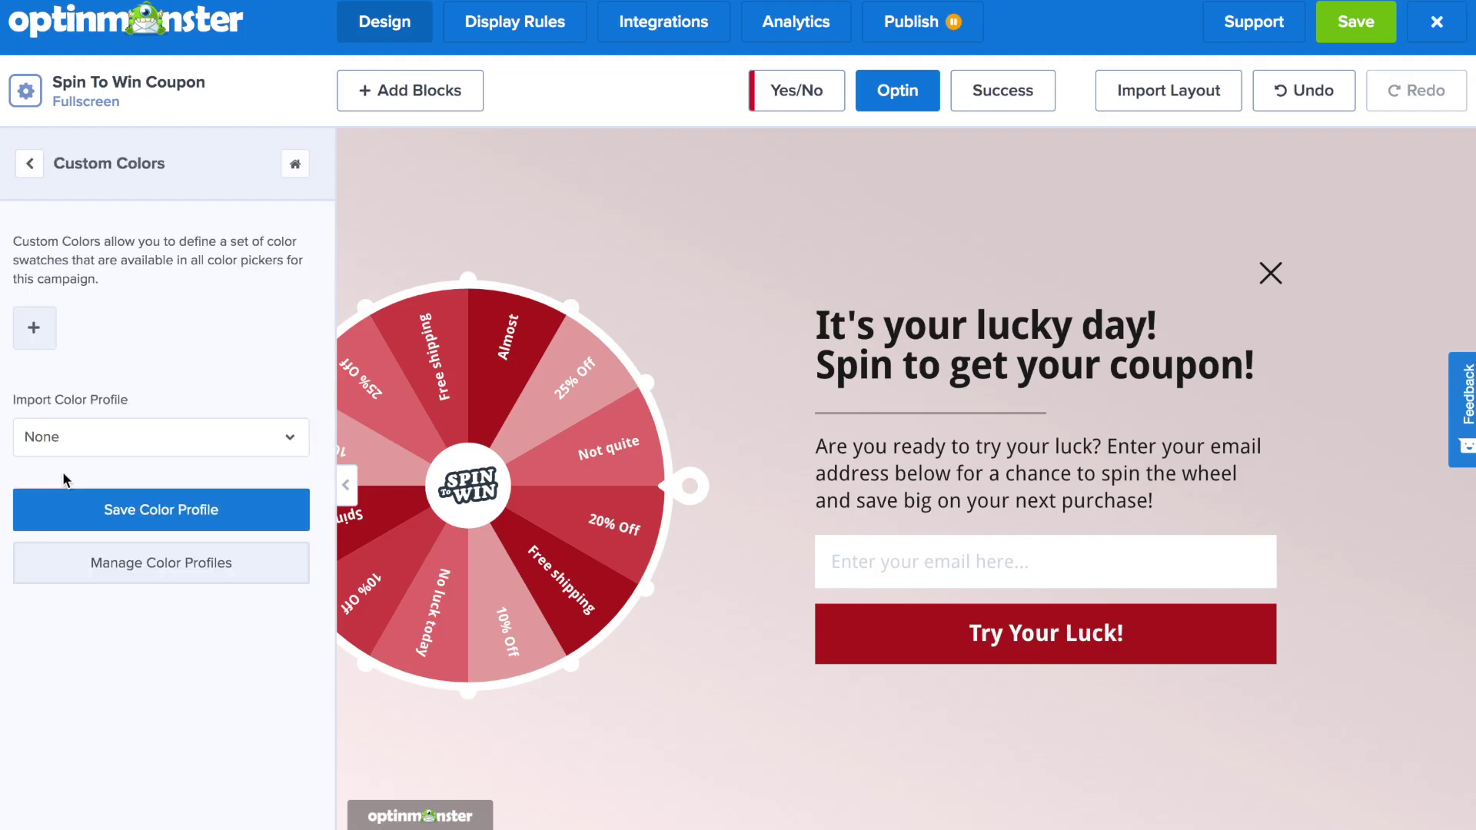
pyautogui.click(90, 442)
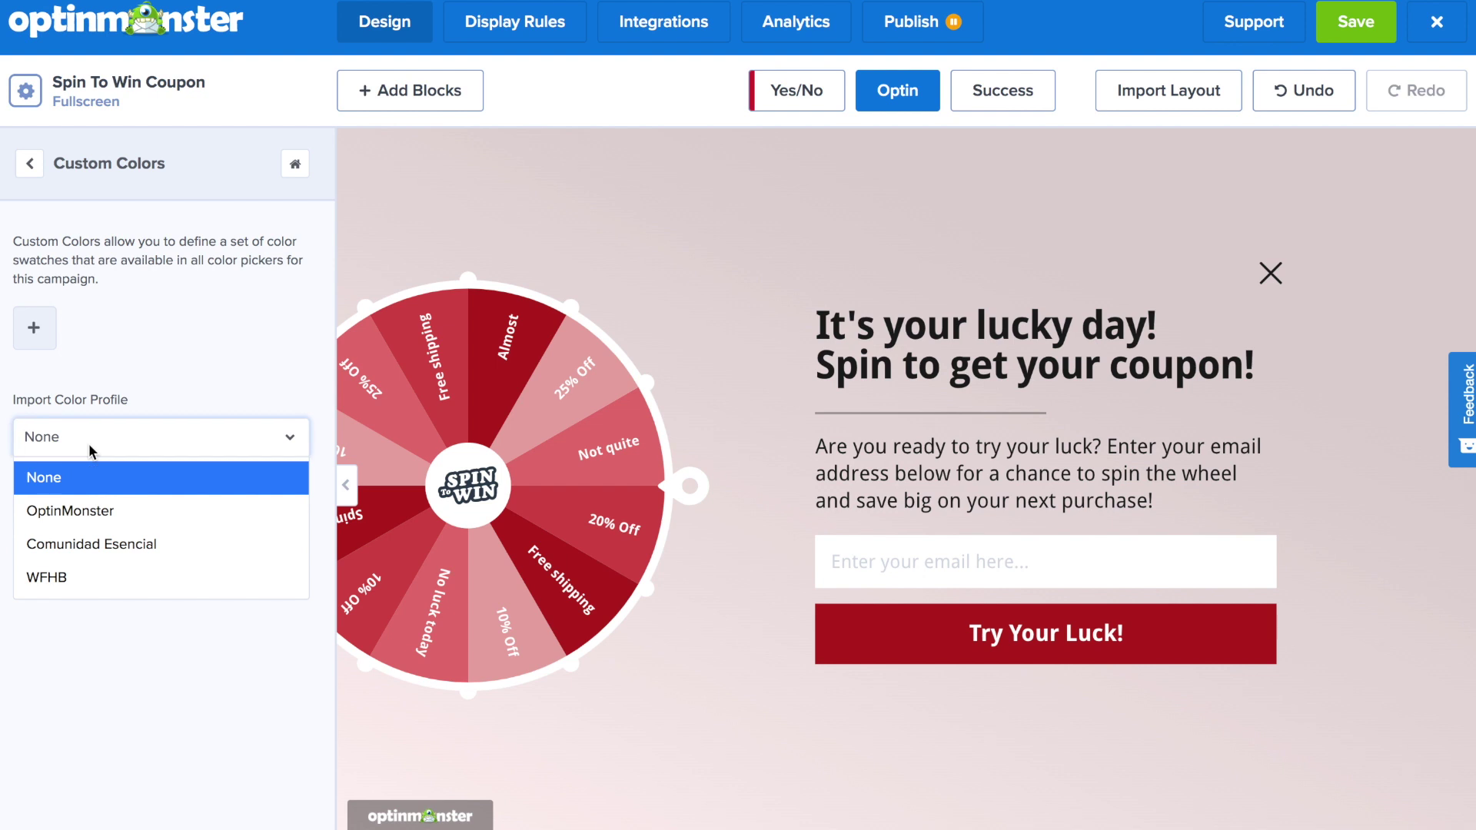
pyautogui.click(63, 579)
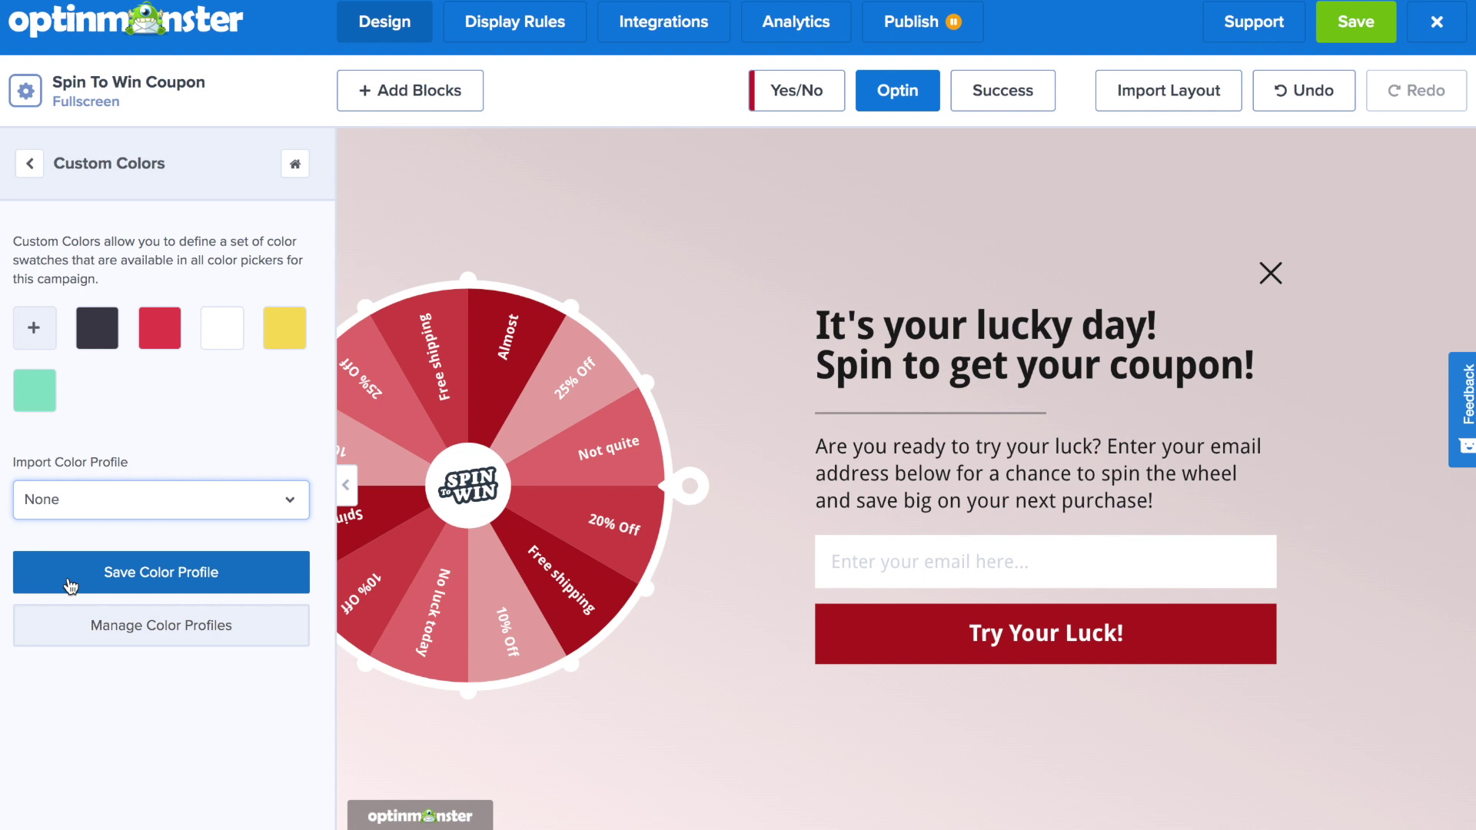
pyautogui.click(31, 163)
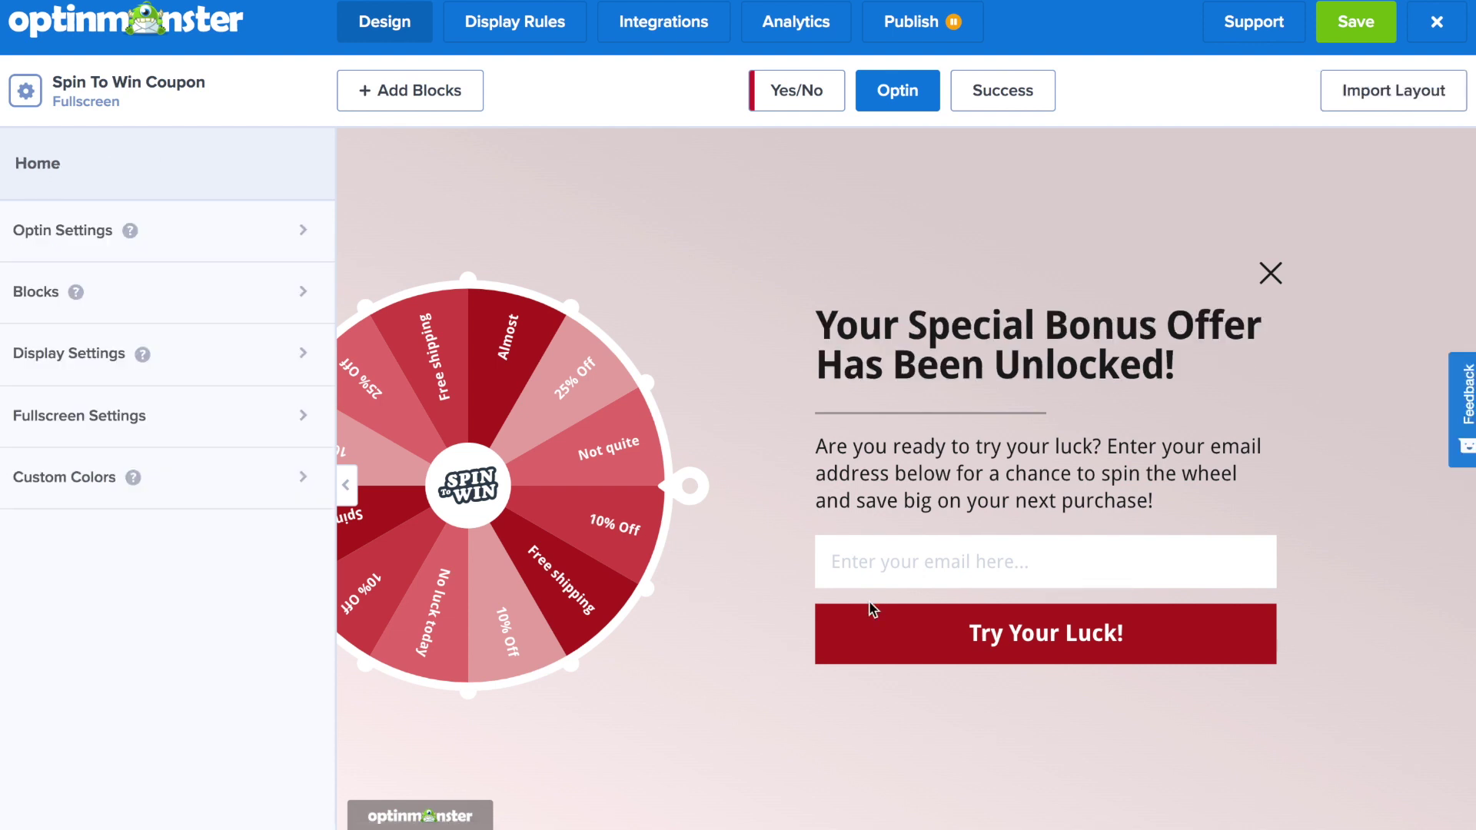
# Replace the headline text with 'It's your lucky day! Spin to get your coupon!'.
pyautogui.click(1107, 369)
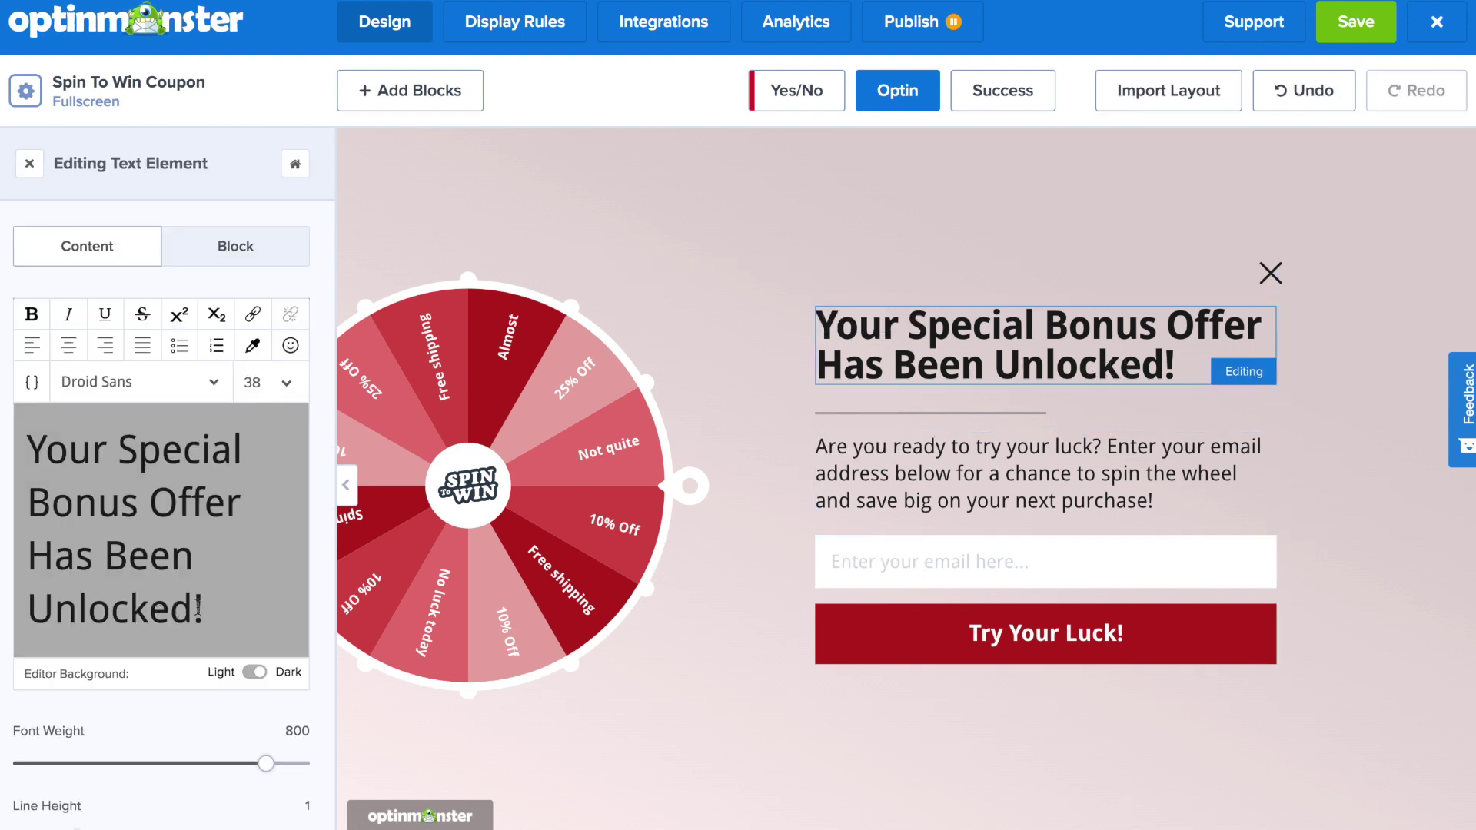
pyautogui.moveTo(204, 609); pyautogui.dragTo(33, 456)
pyautogui.write("It's ")
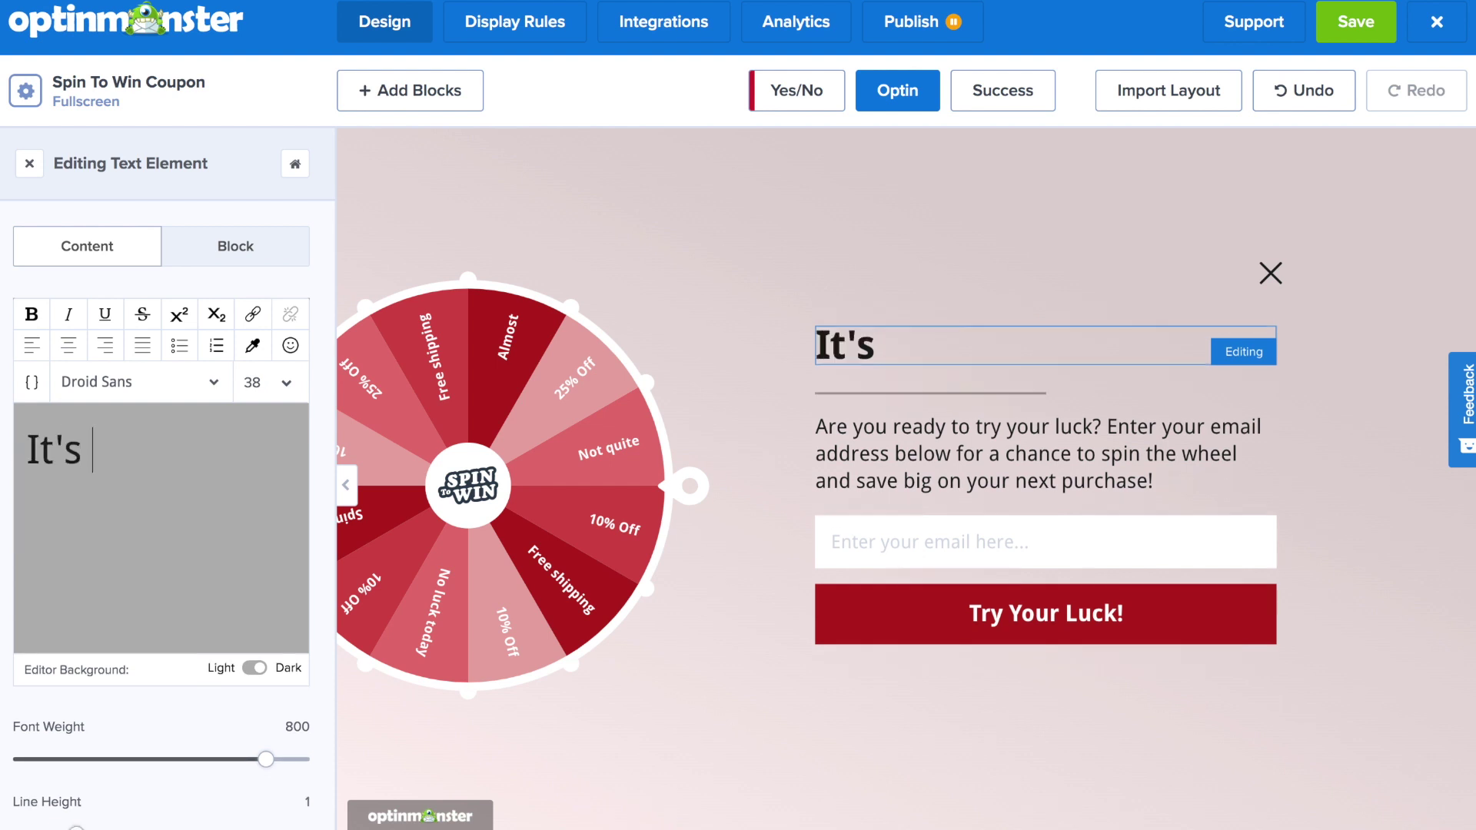
pyautogui.write('your lucky day! ')
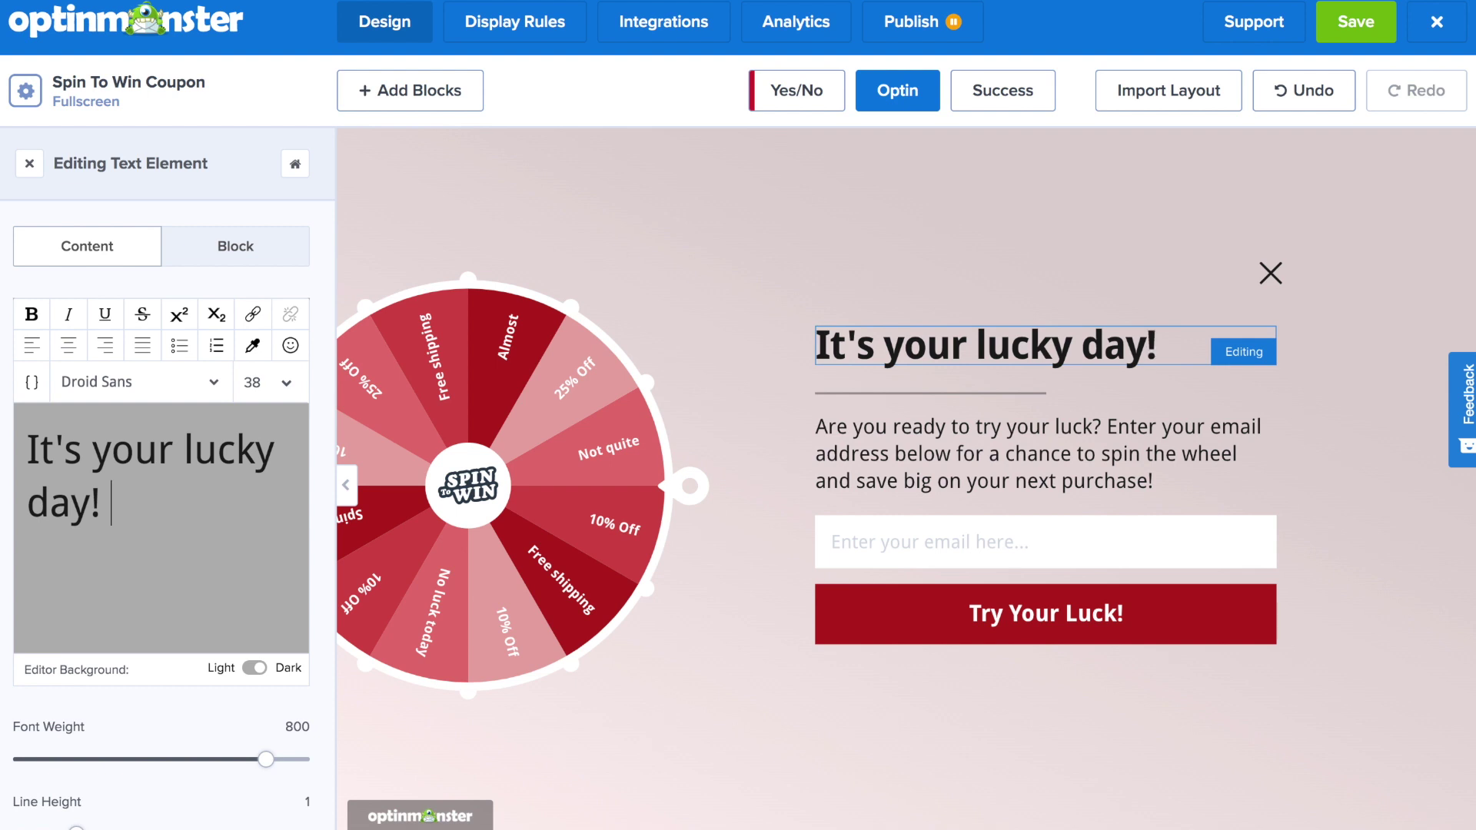
pyautogui.write('Spin to')
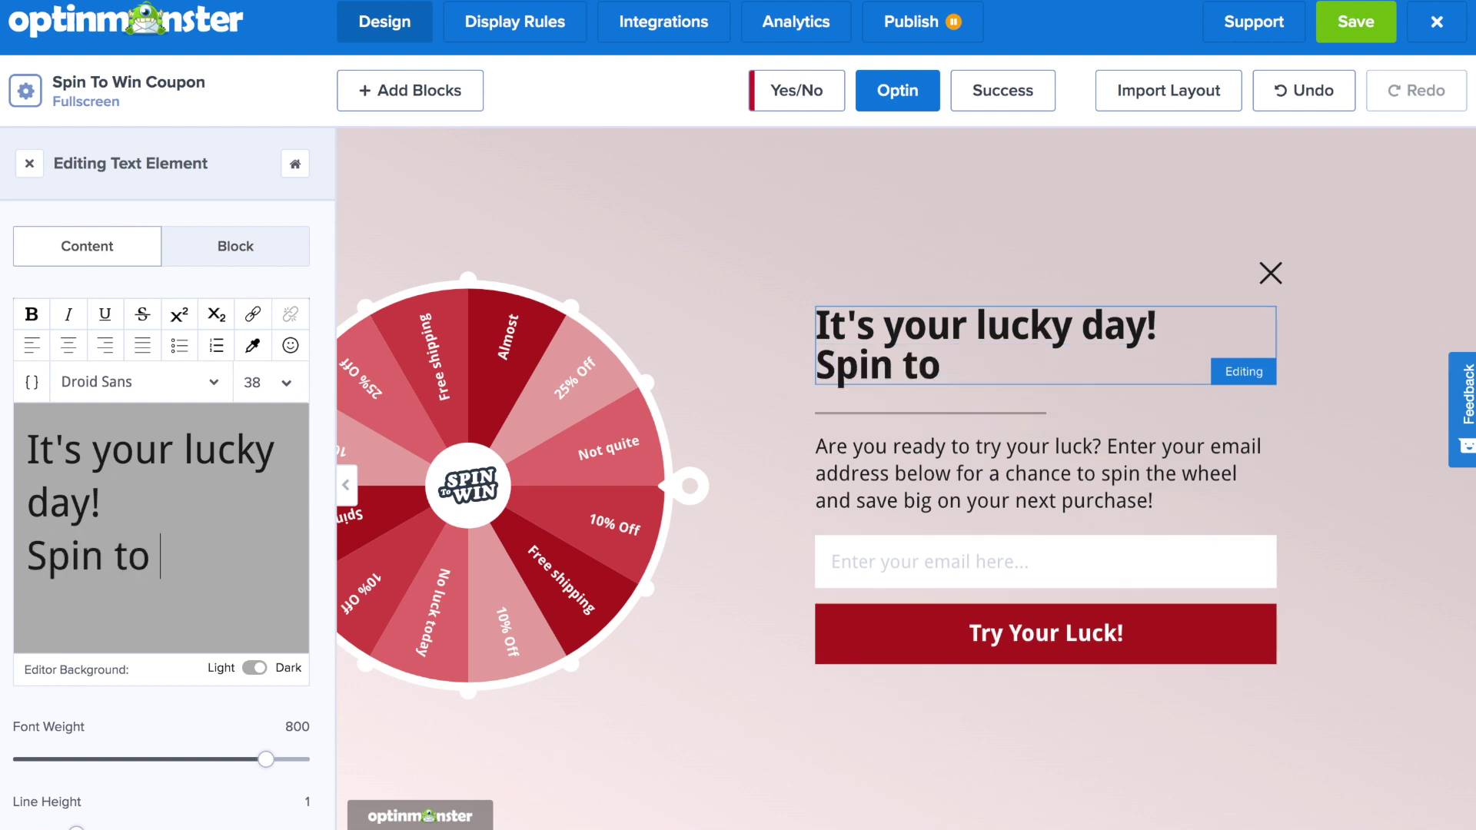
pyautogui.write(' get your coupon!')
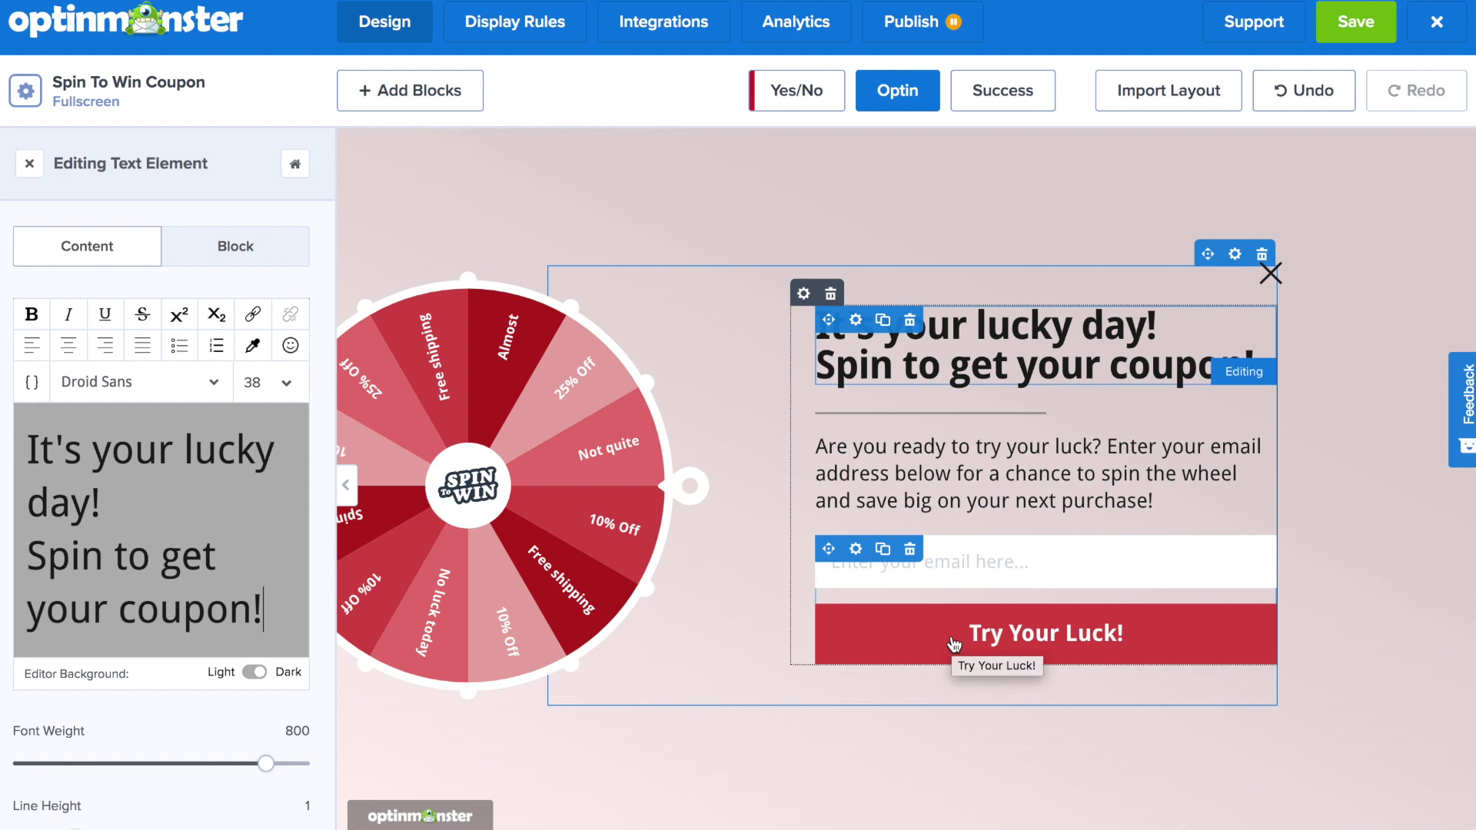
pyautogui.click(469, 496)
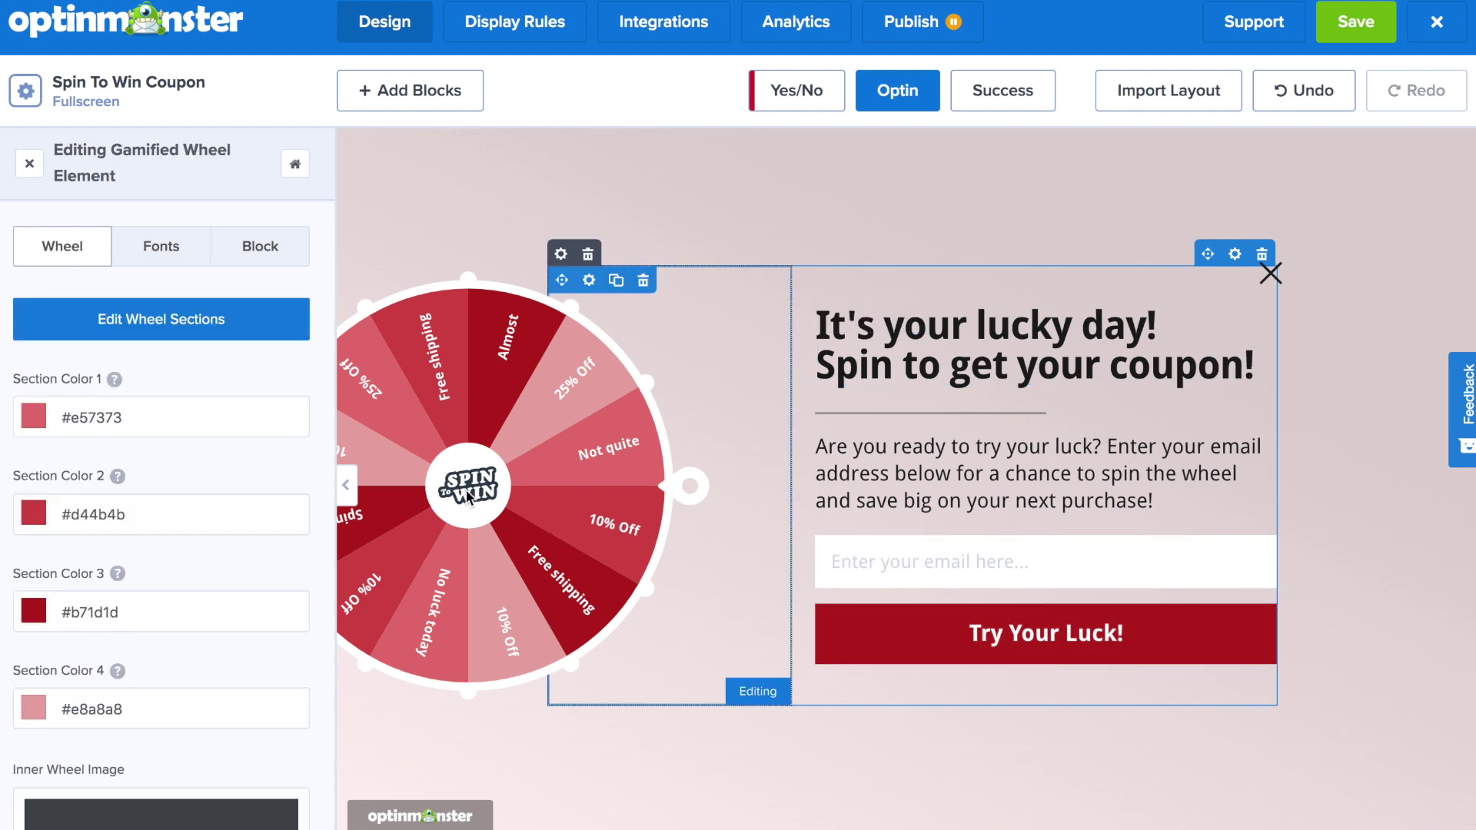
# Change the second wheel section's label to 20% Off and its coupon code to 20OFF.
pyautogui.click(227, 332)
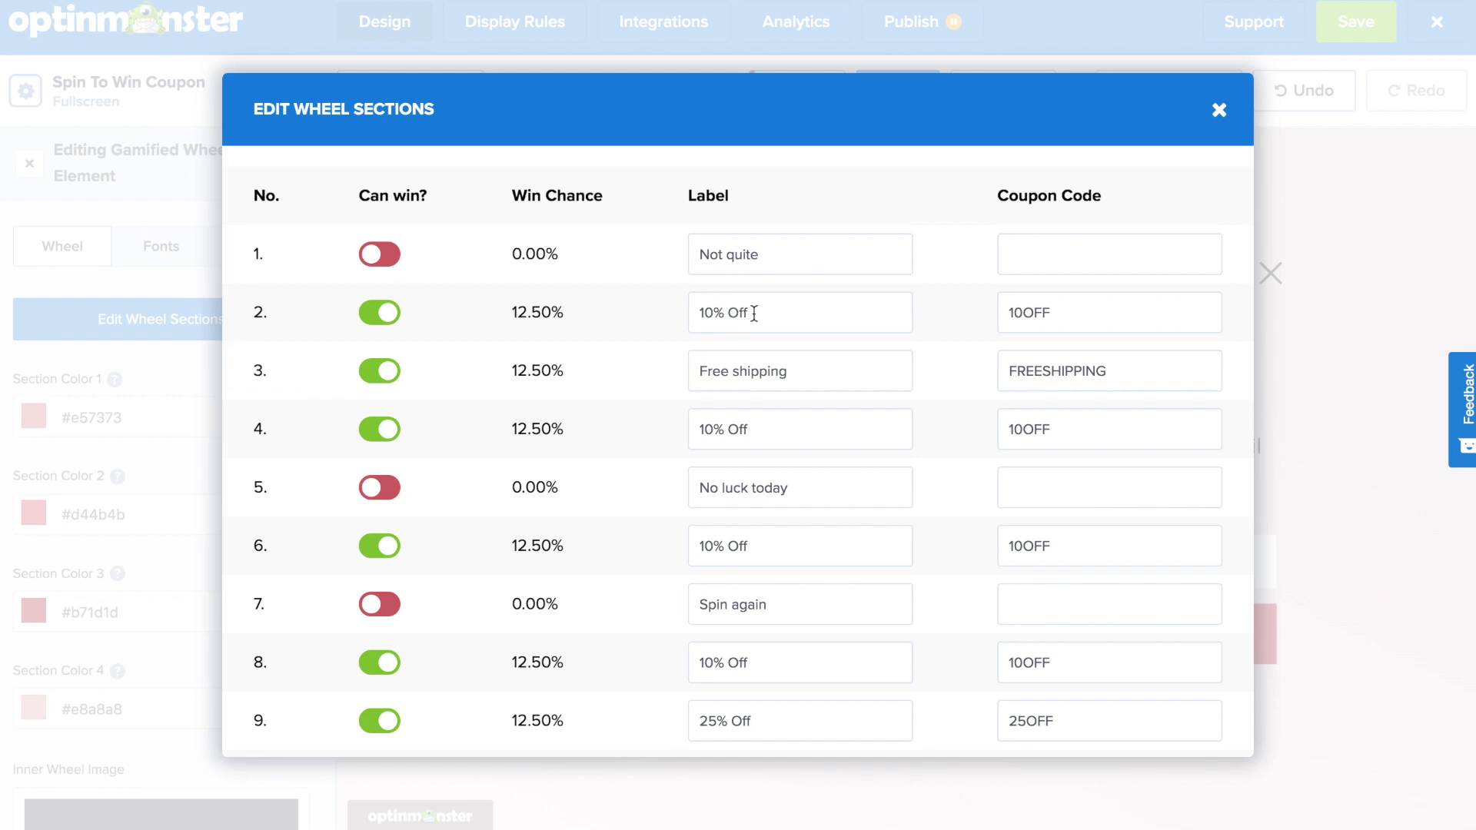
pyautogui.click(704, 313)
pyautogui.press('BackSpace')
pyautogui.write('2')
pyautogui.click(1014, 312)
pyautogui.press('BackSpace')
pyautogui.write('2')
pyautogui.click(1219, 116)
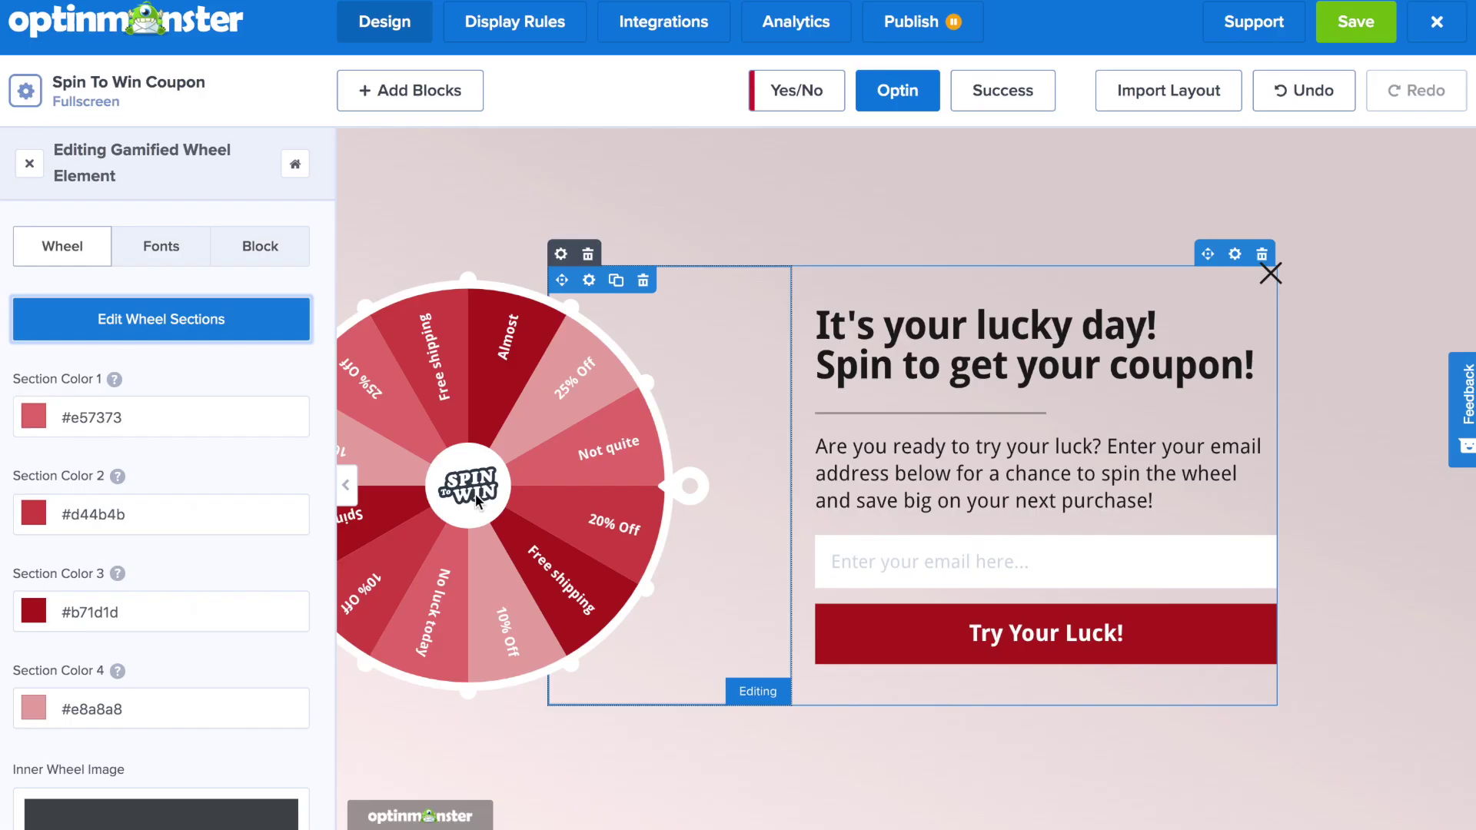
pyautogui.scroll(-3, 192, 510)
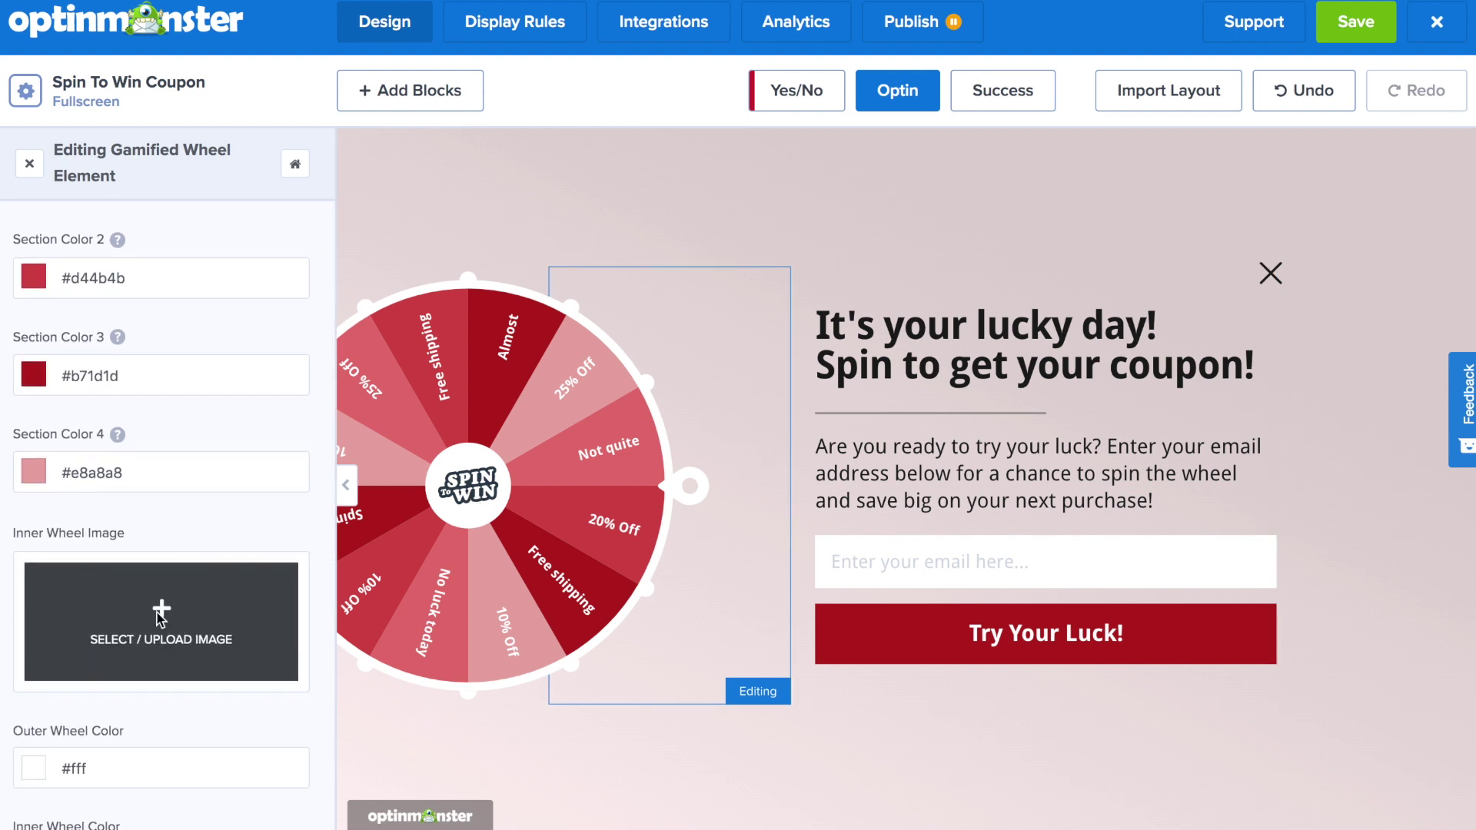
# Upload the favicon image as the wheel's inner centre image.
pyautogui.click(160, 615)
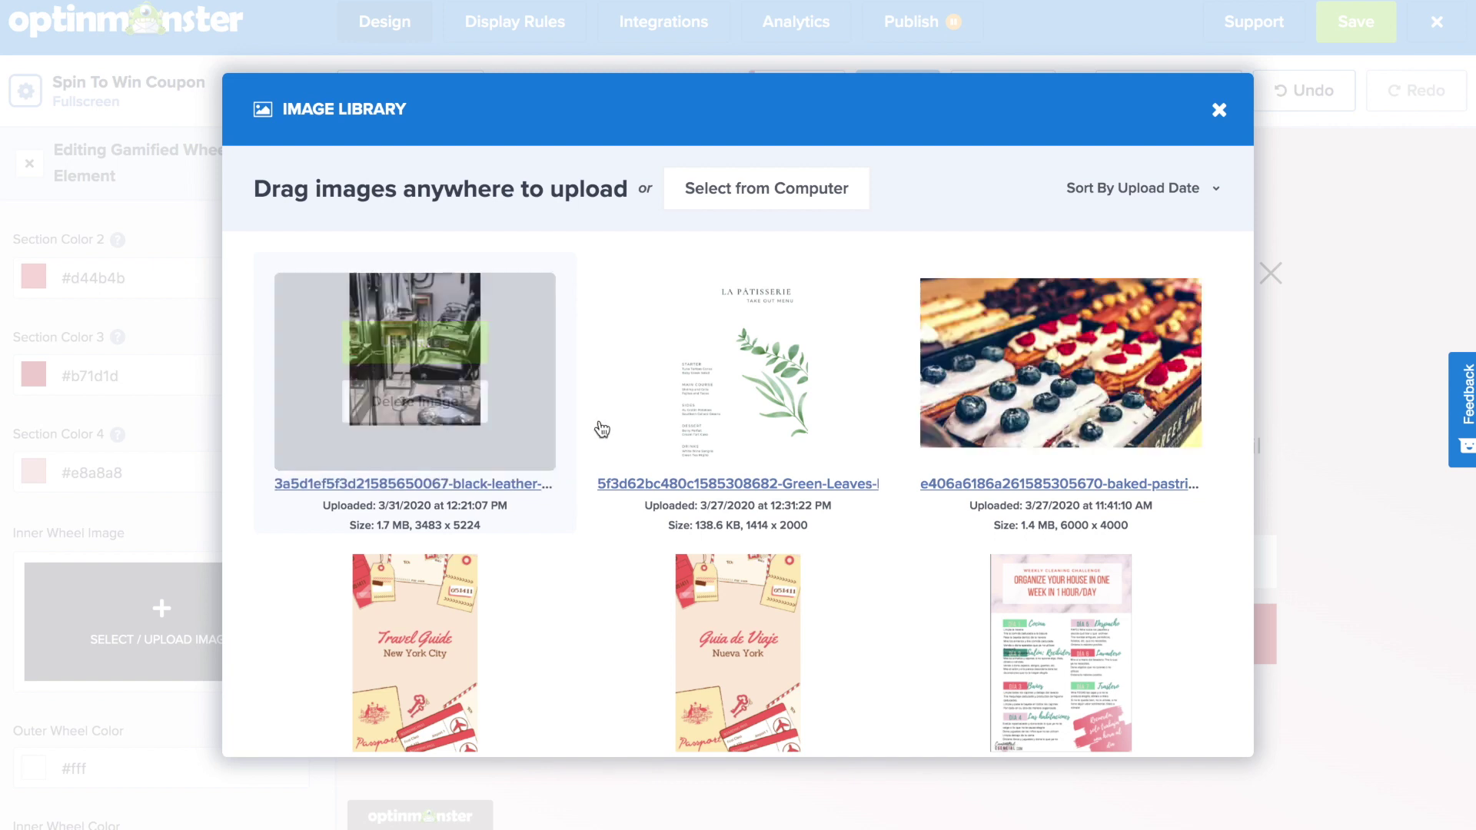
pyautogui.click(785, 198)
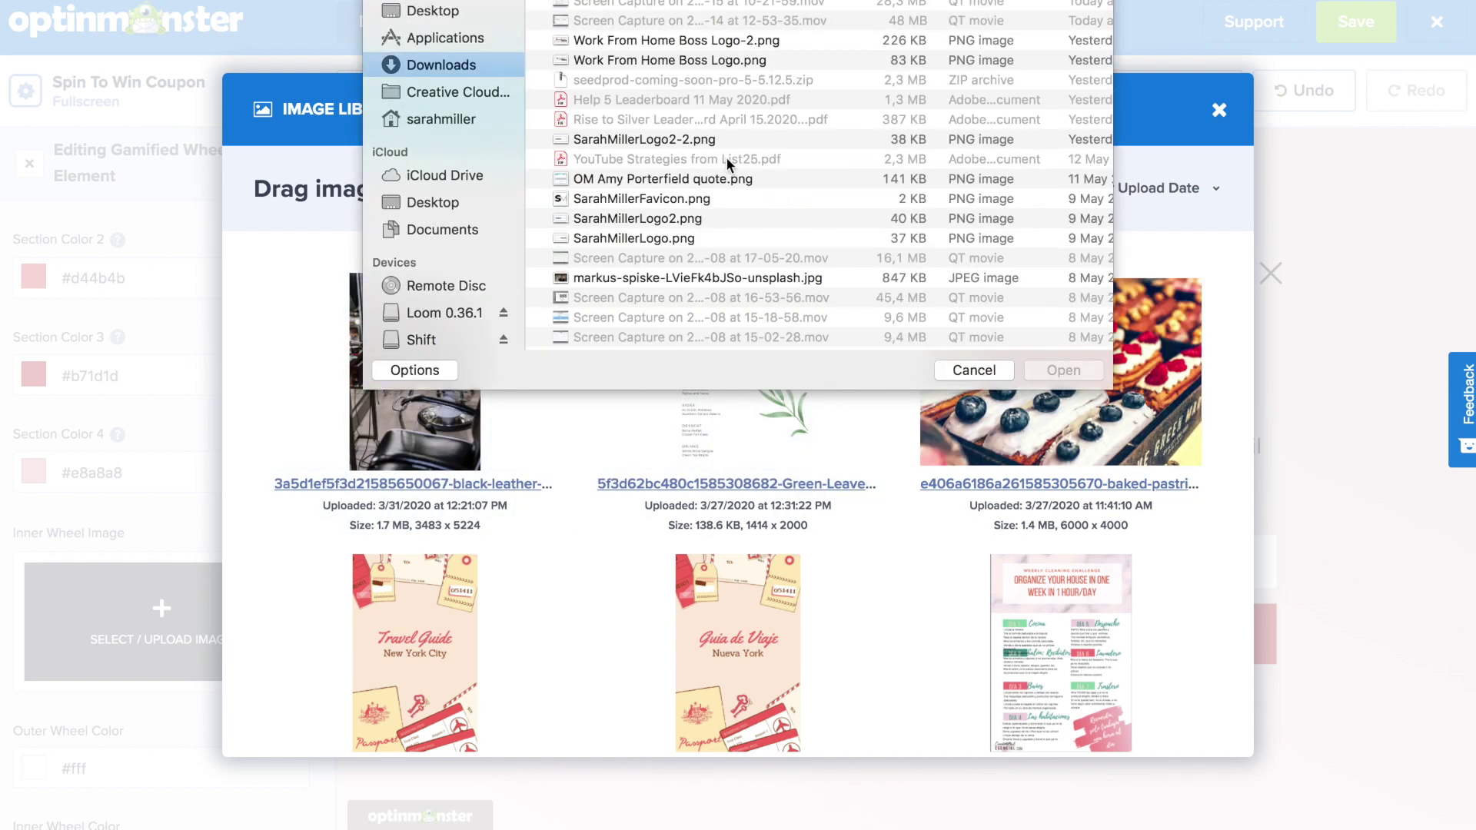
pyautogui.click(655, 199)
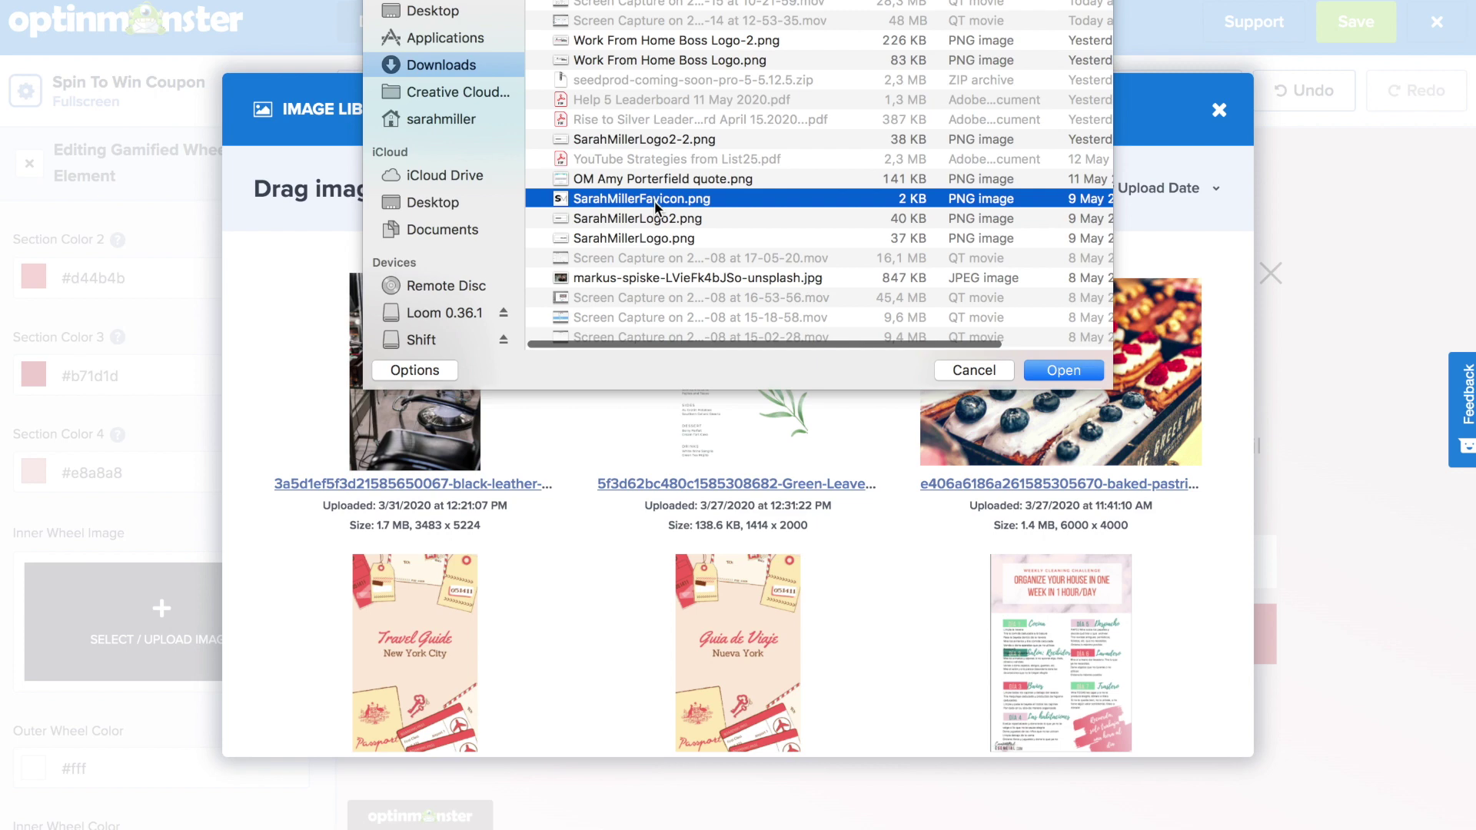
pyautogui.click(1044, 371)
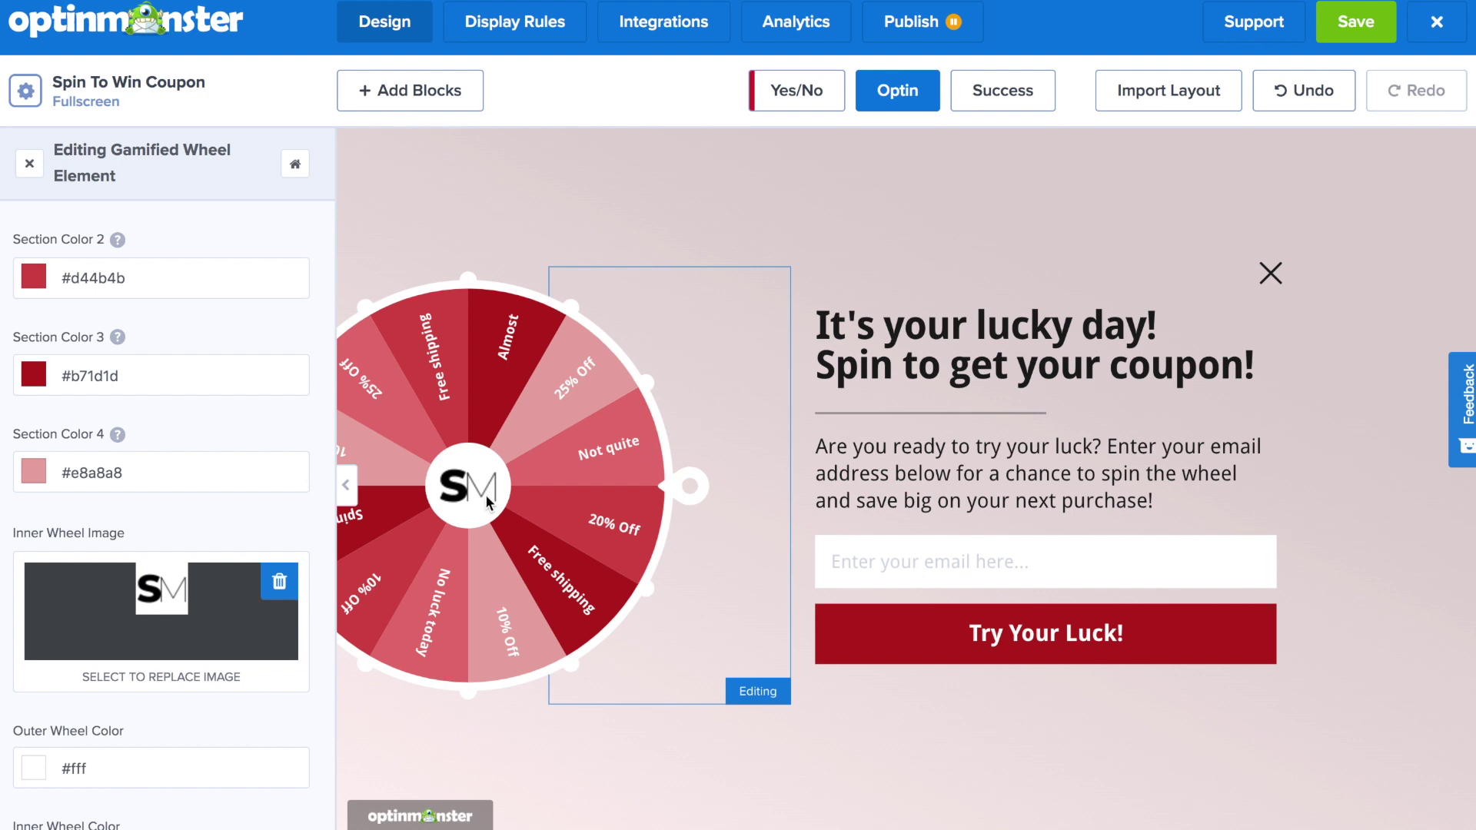
# Delete the inner wheel image so the default SPIN TO WIN centre returns.
pyautogui.click(279, 582)
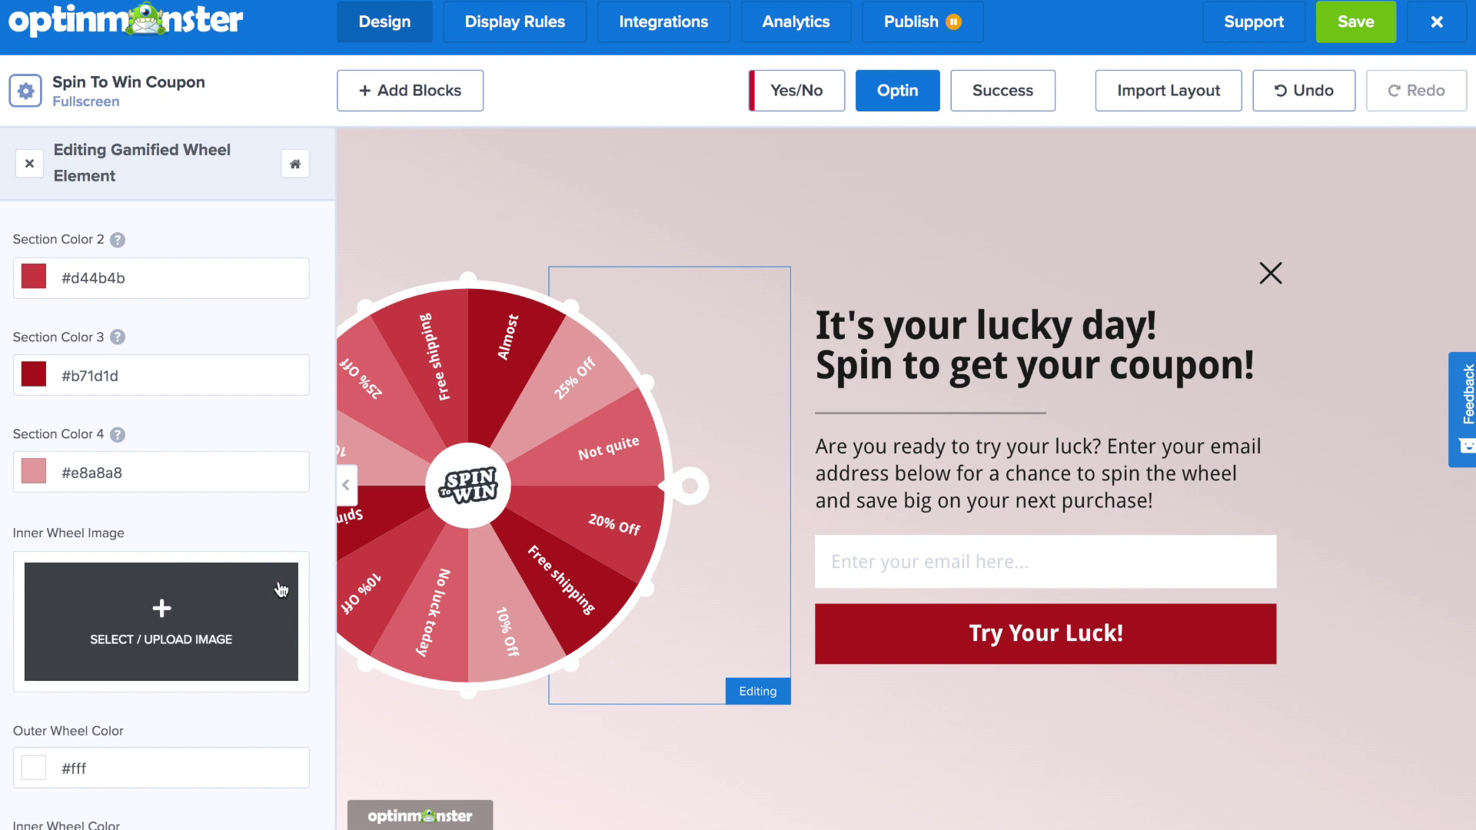
pyautogui.scroll(-5, 192, 727)
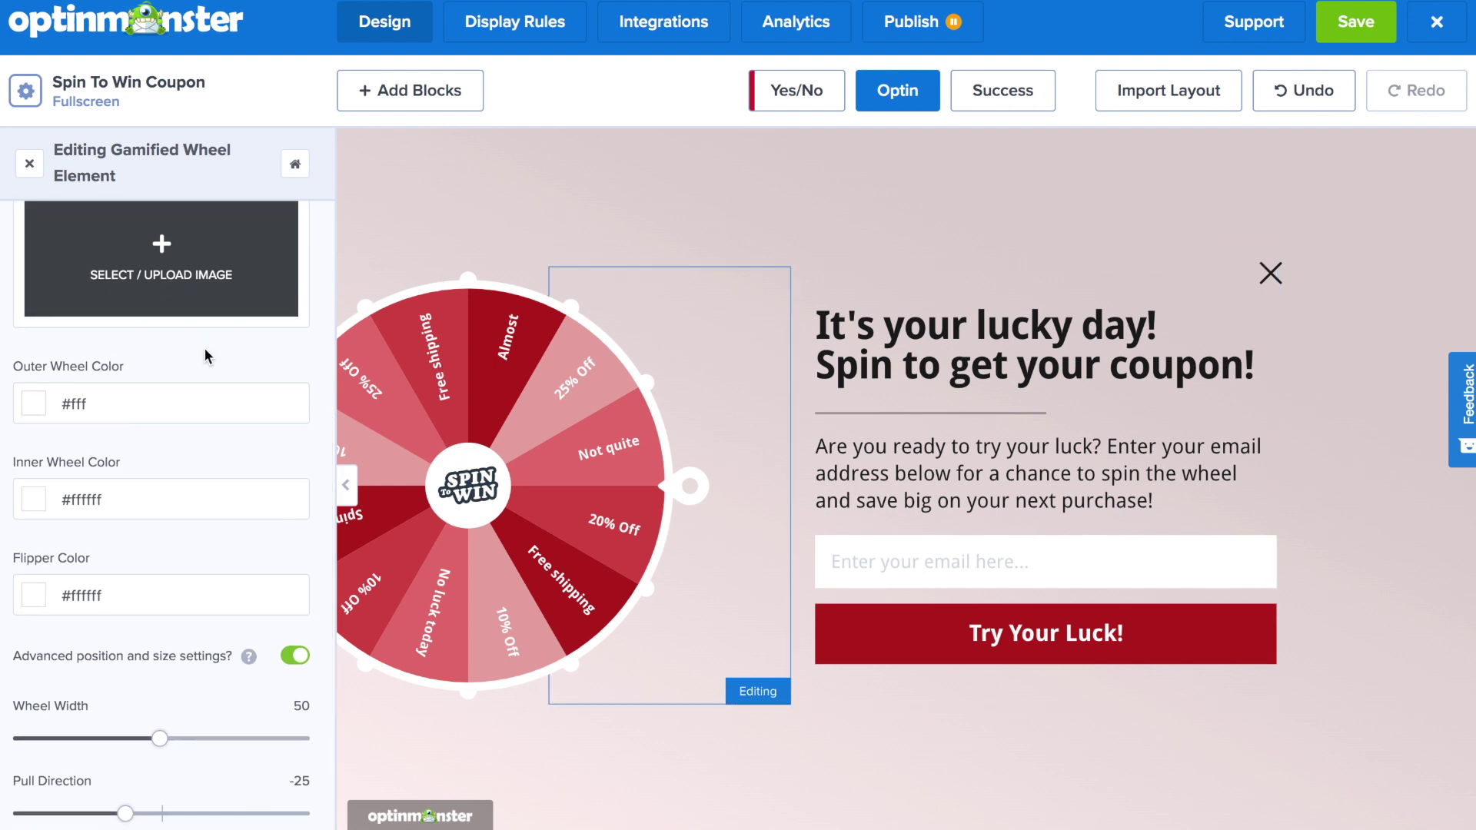
pyautogui.scroll(5, 199, 364)
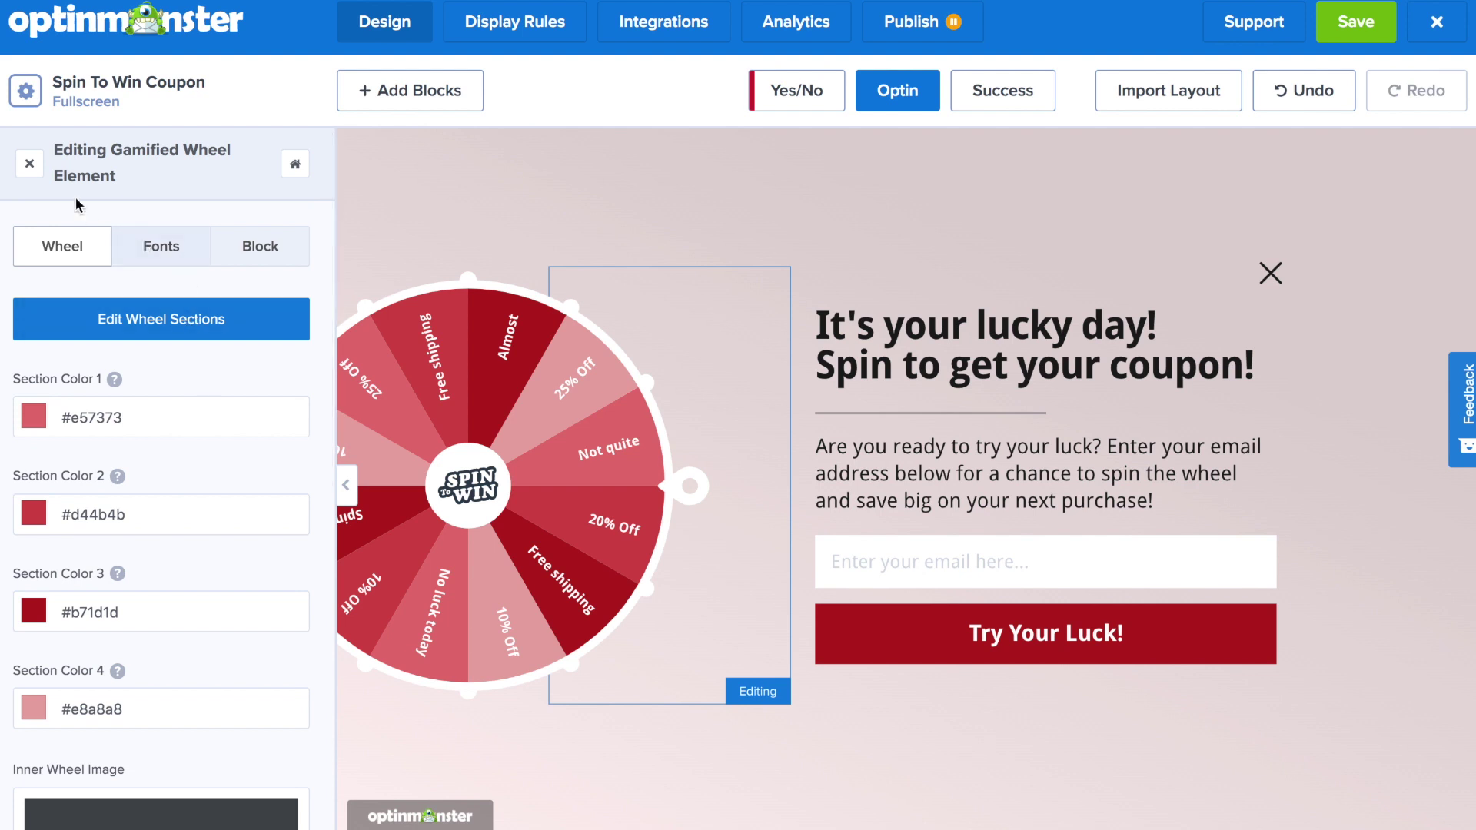
# Set the Fullscreen Background gradient to white first colour and yellow (#f9dc5c) second colour.
pyautogui.click(30, 165)
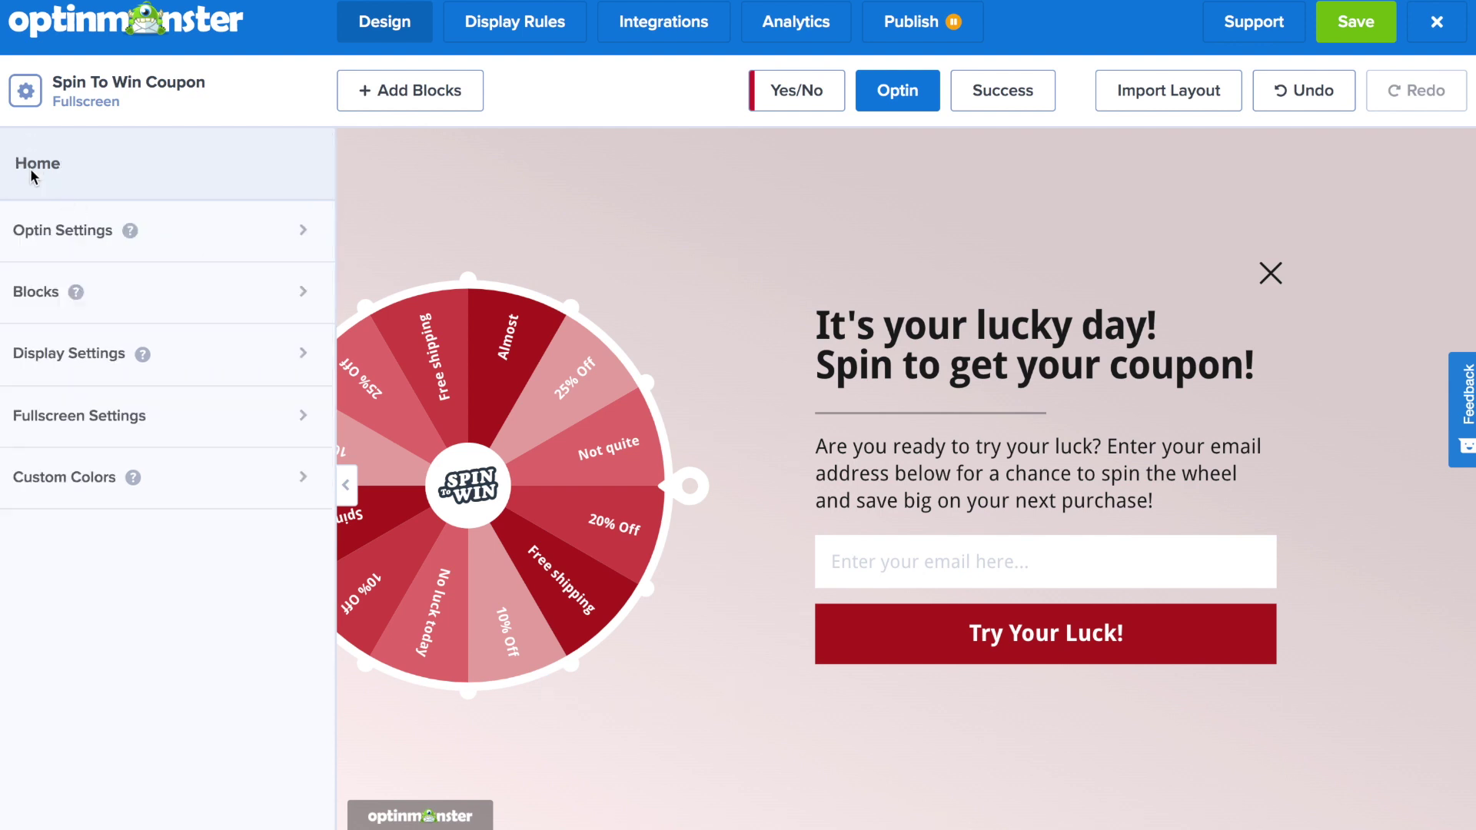
pyautogui.click(64, 229)
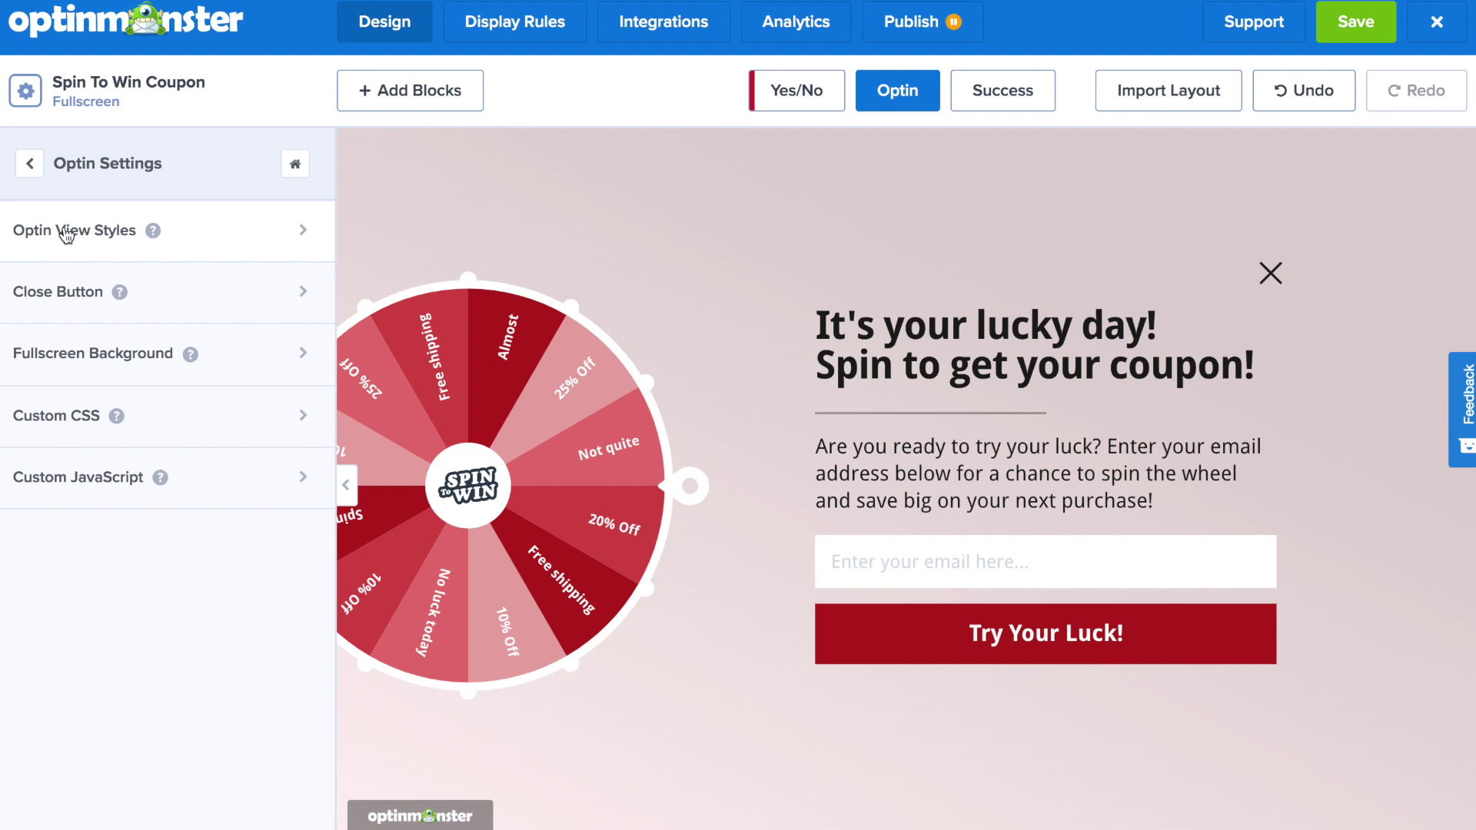
pyautogui.click(70, 353)
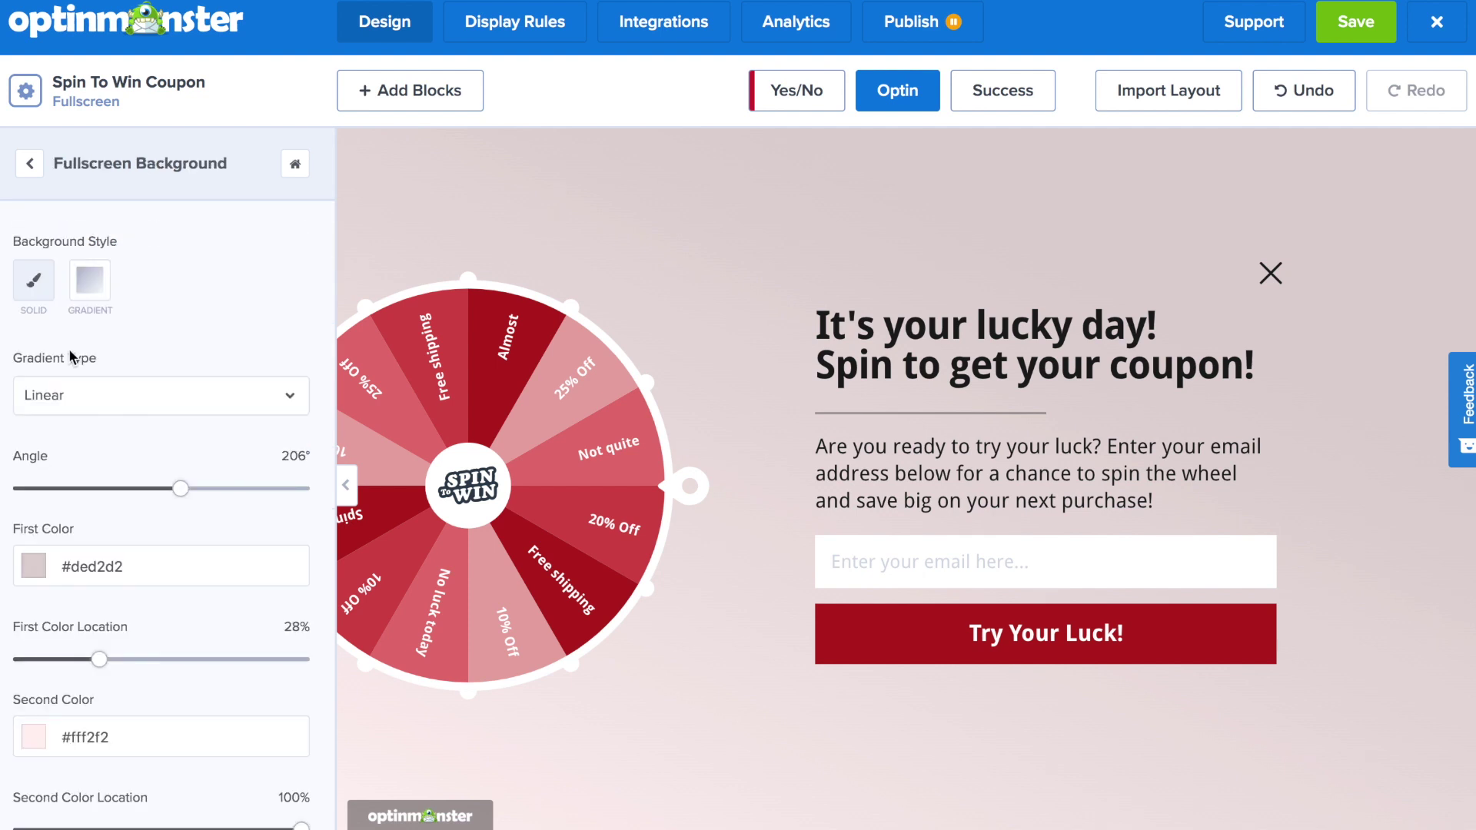
pyautogui.click(33, 565)
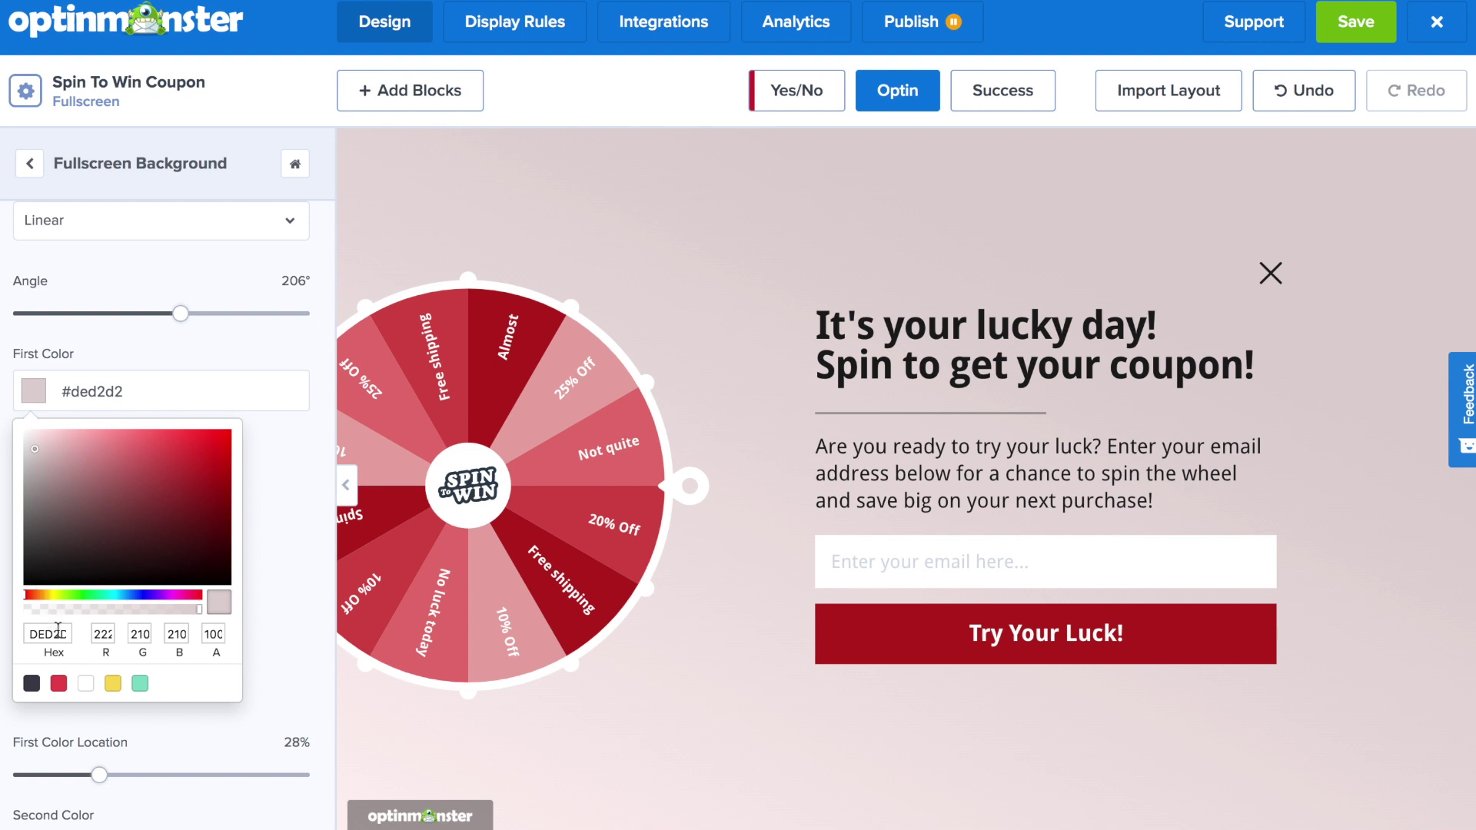
pyautogui.click(86, 684)
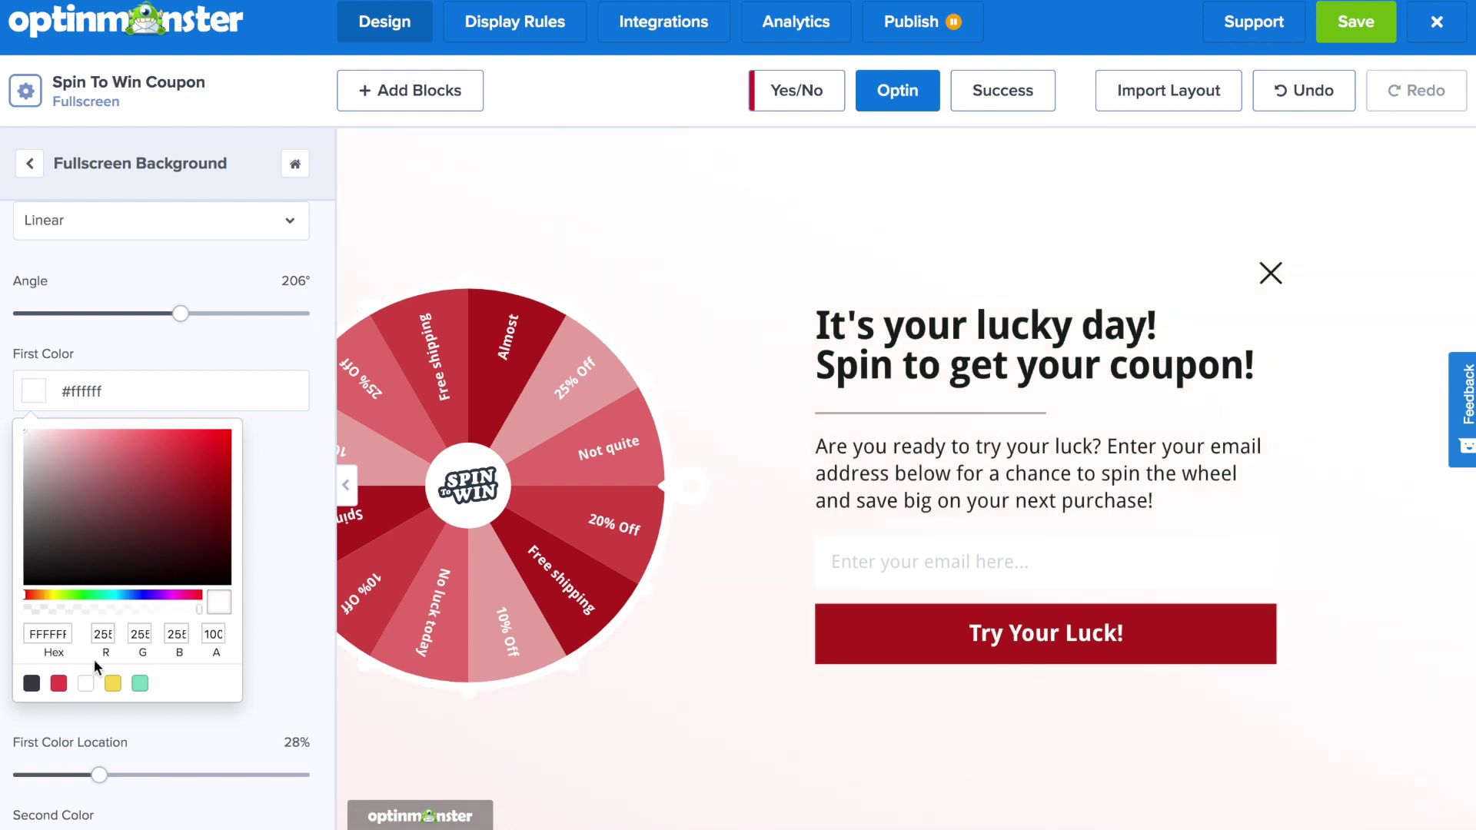
pyautogui.click(248, 472)
pyautogui.click(33, 564)
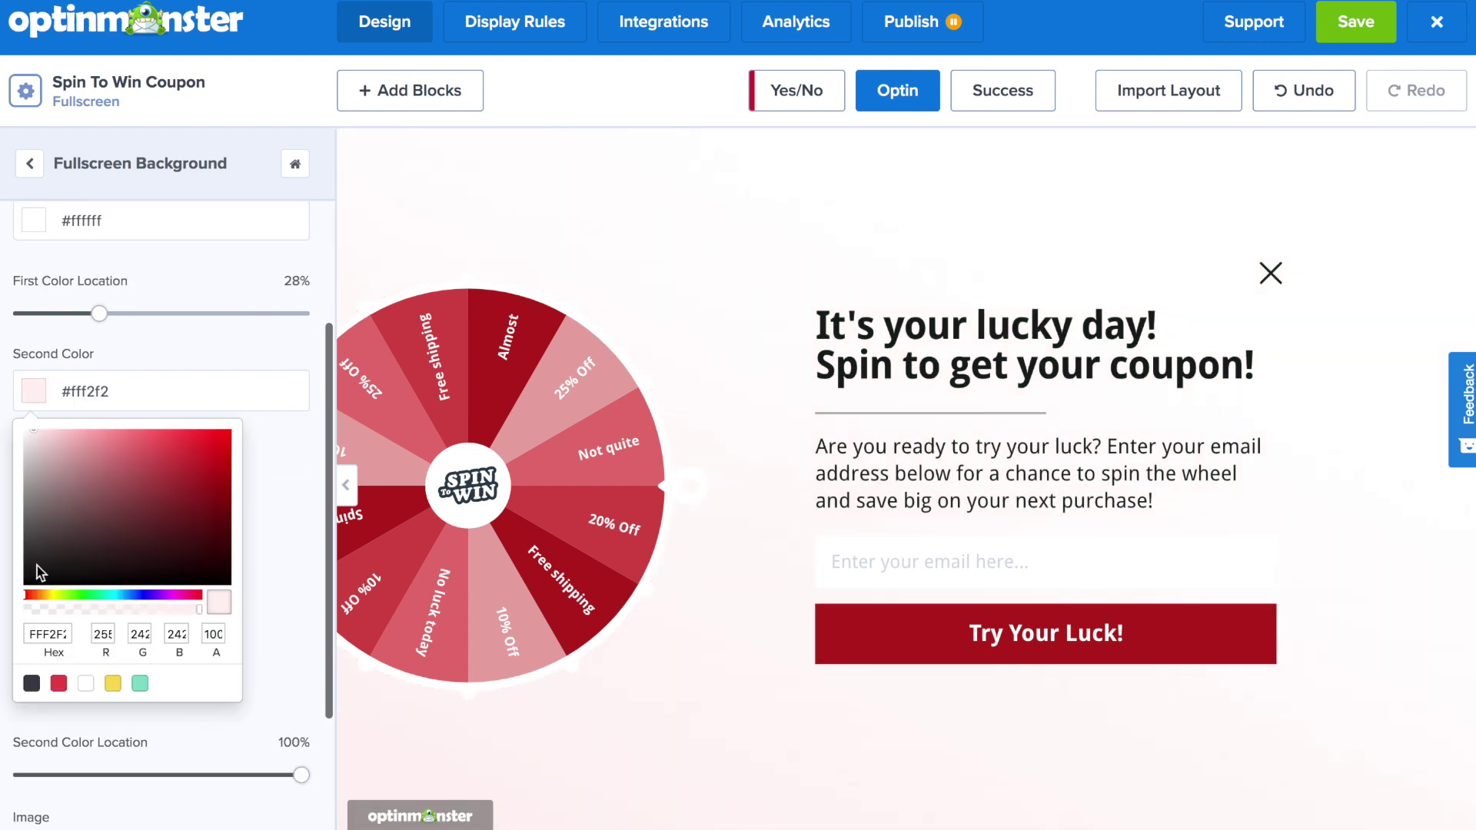
pyautogui.click(59, 684)
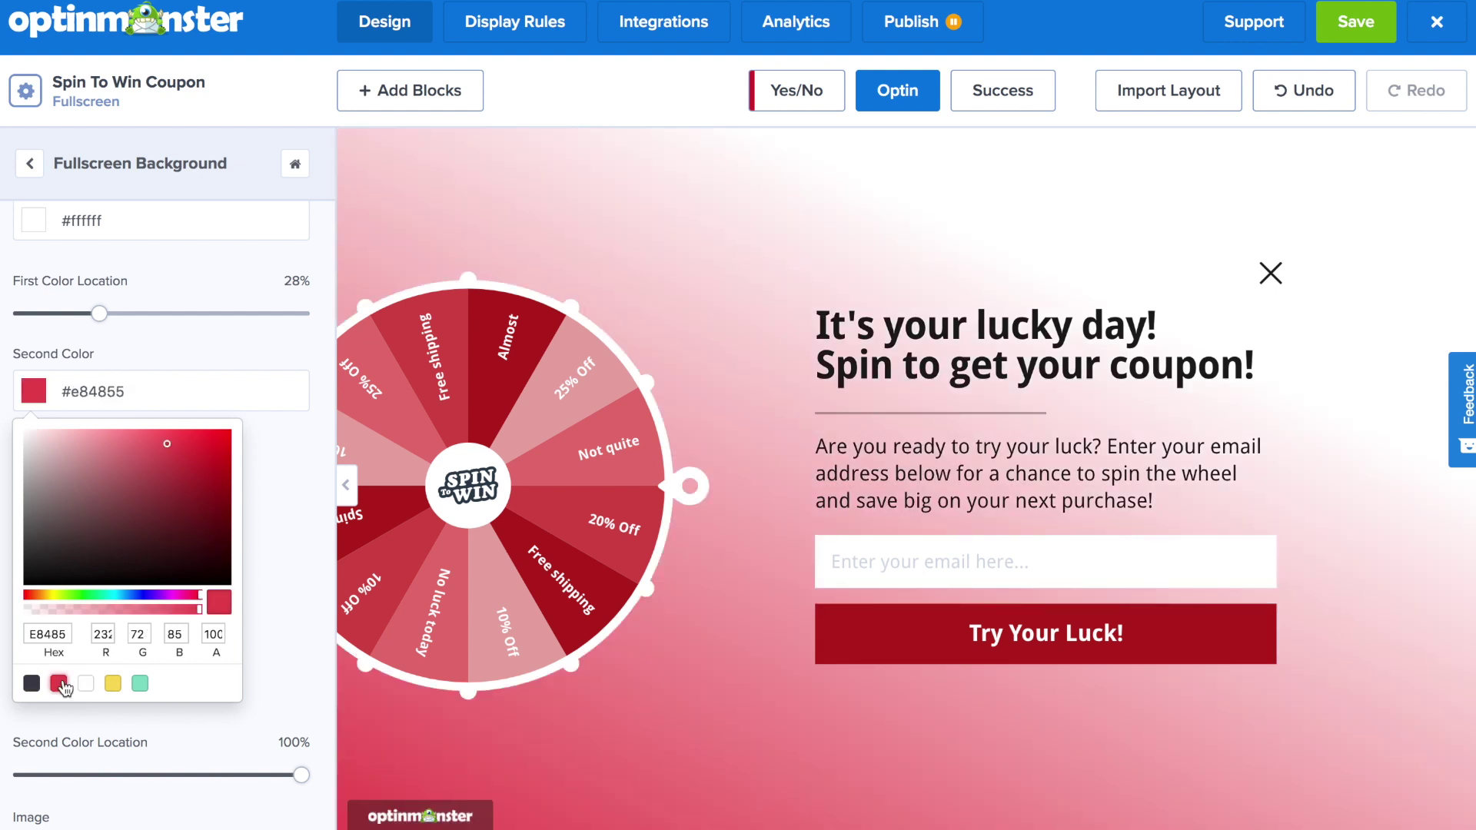
pyautogui.click(112, 684)
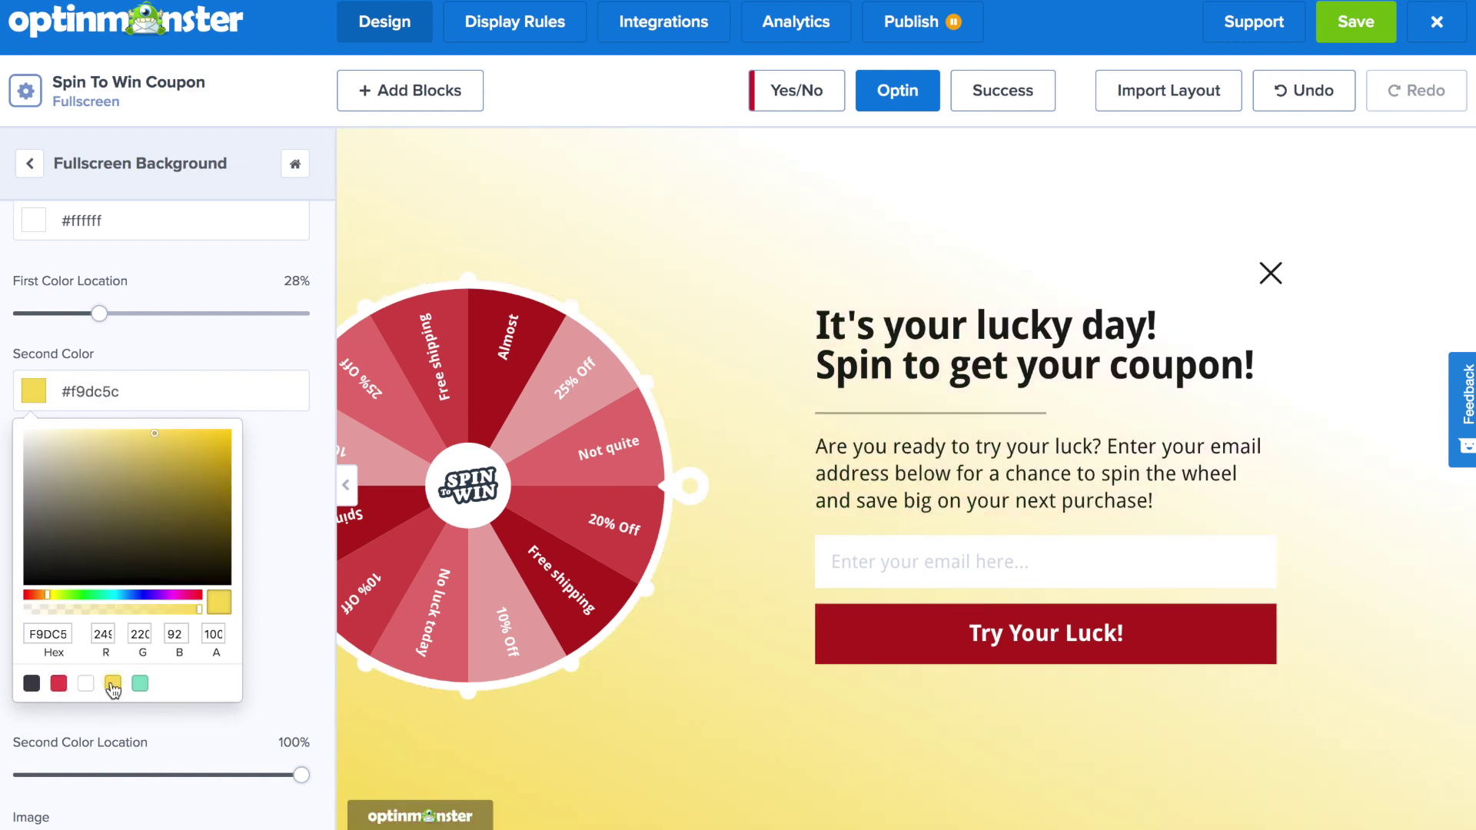
pyautogui.click(289, 476)
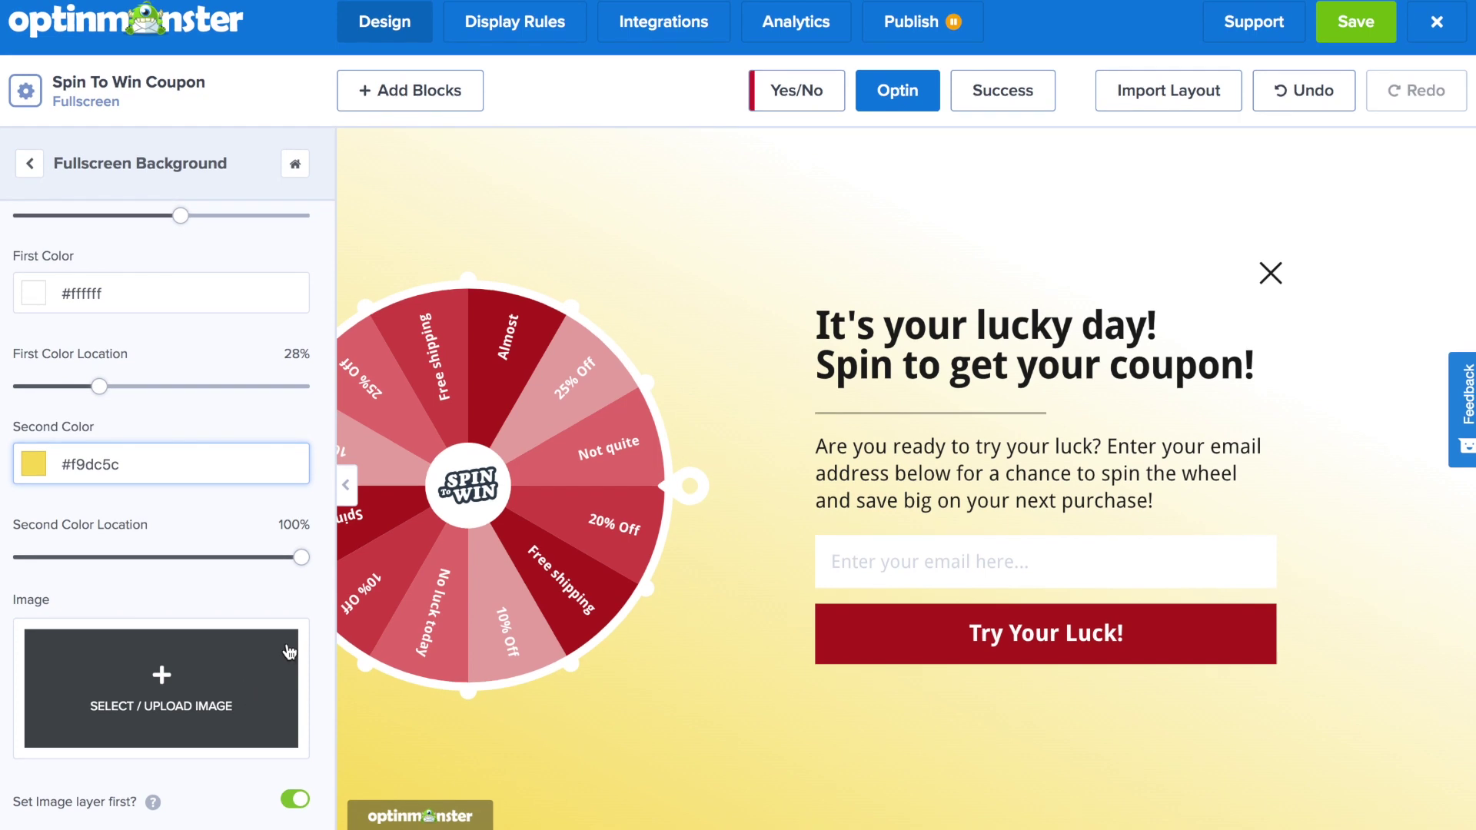
pyautogui.click(926, 98)
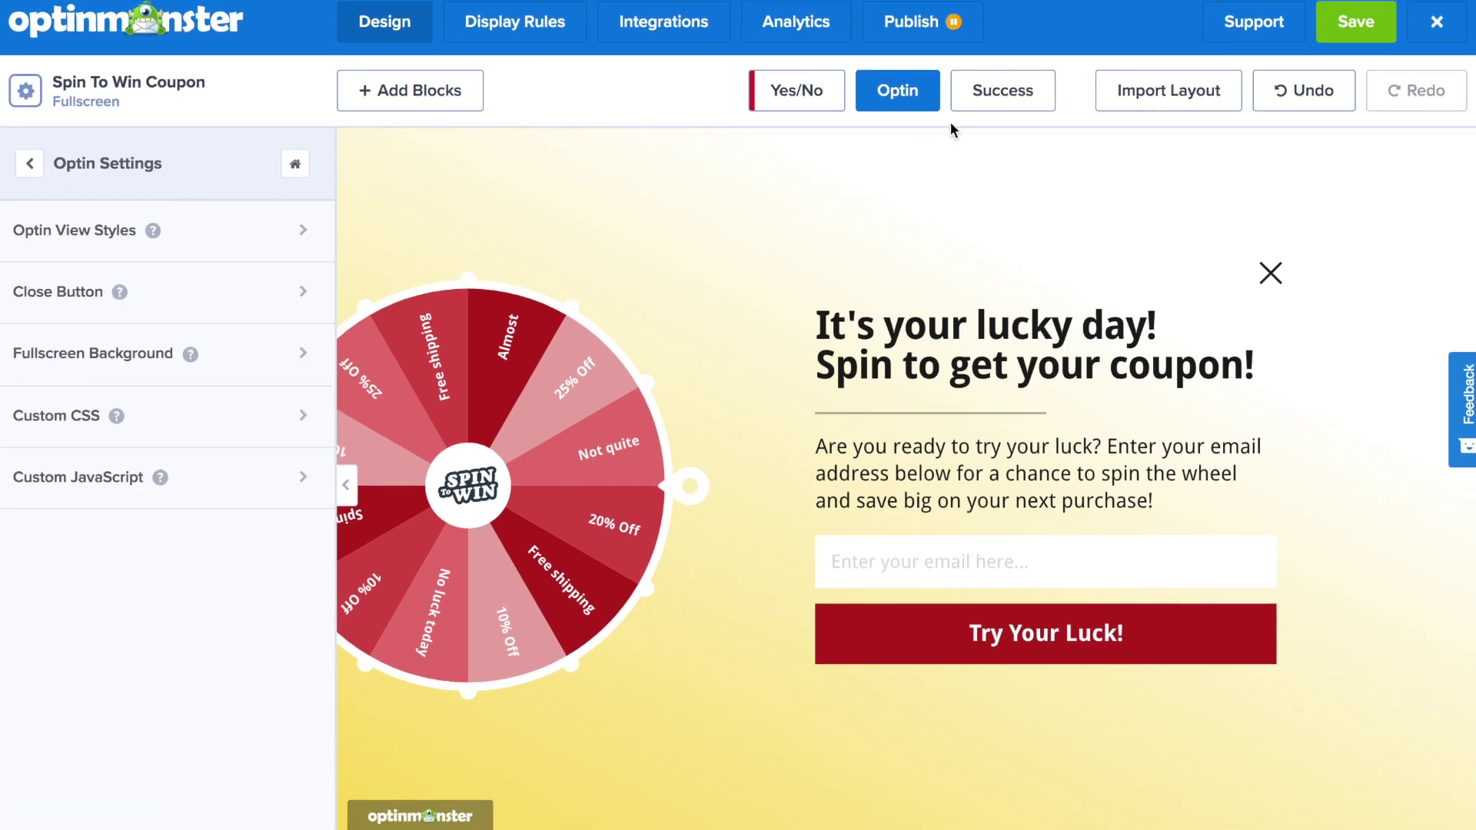
# Switch to the Success view and show the Close Button settings under Success Settings.
pyautogui.click(991, 104)
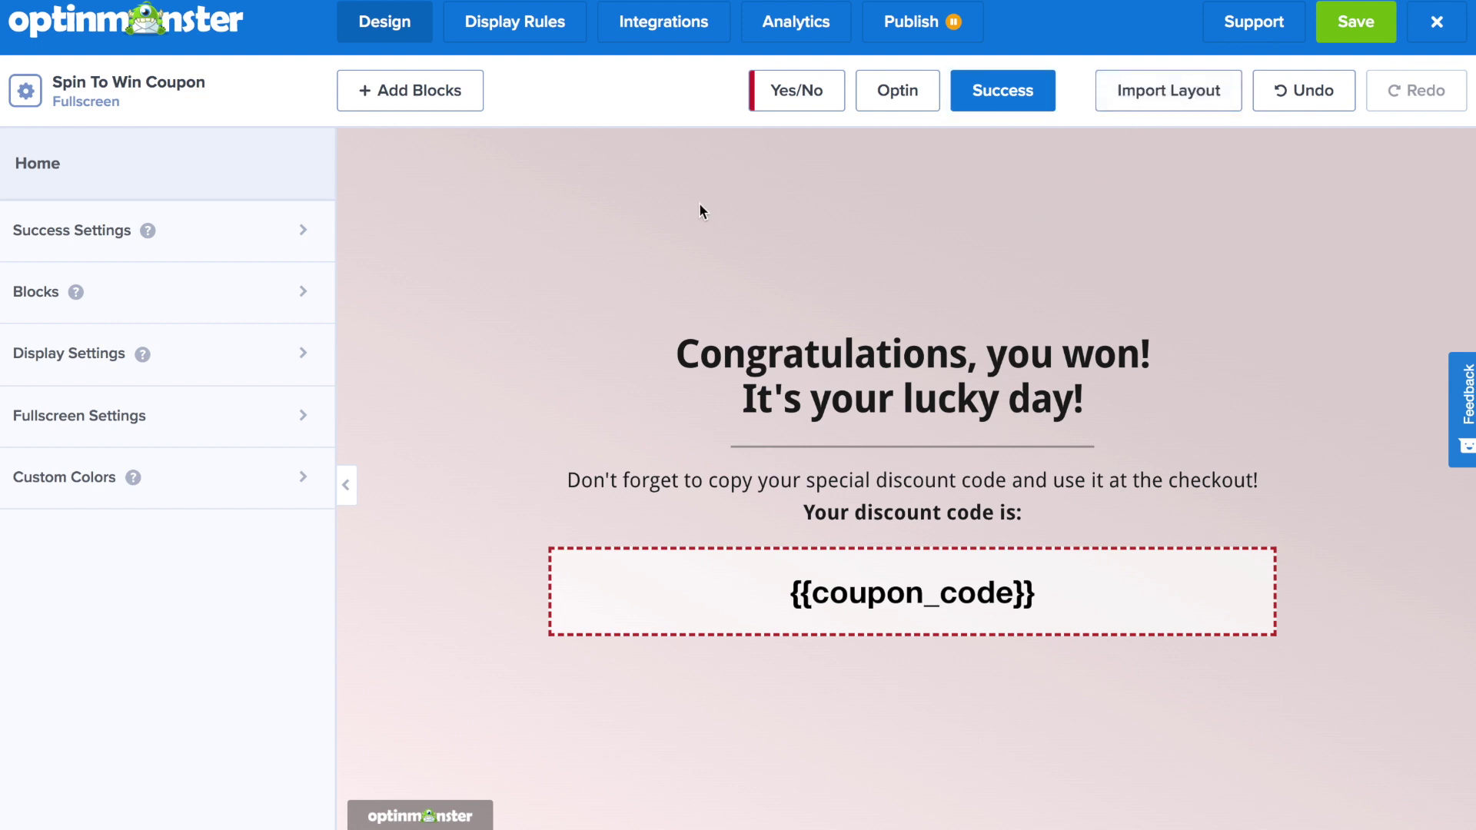
pyautogui.click(199, 231)
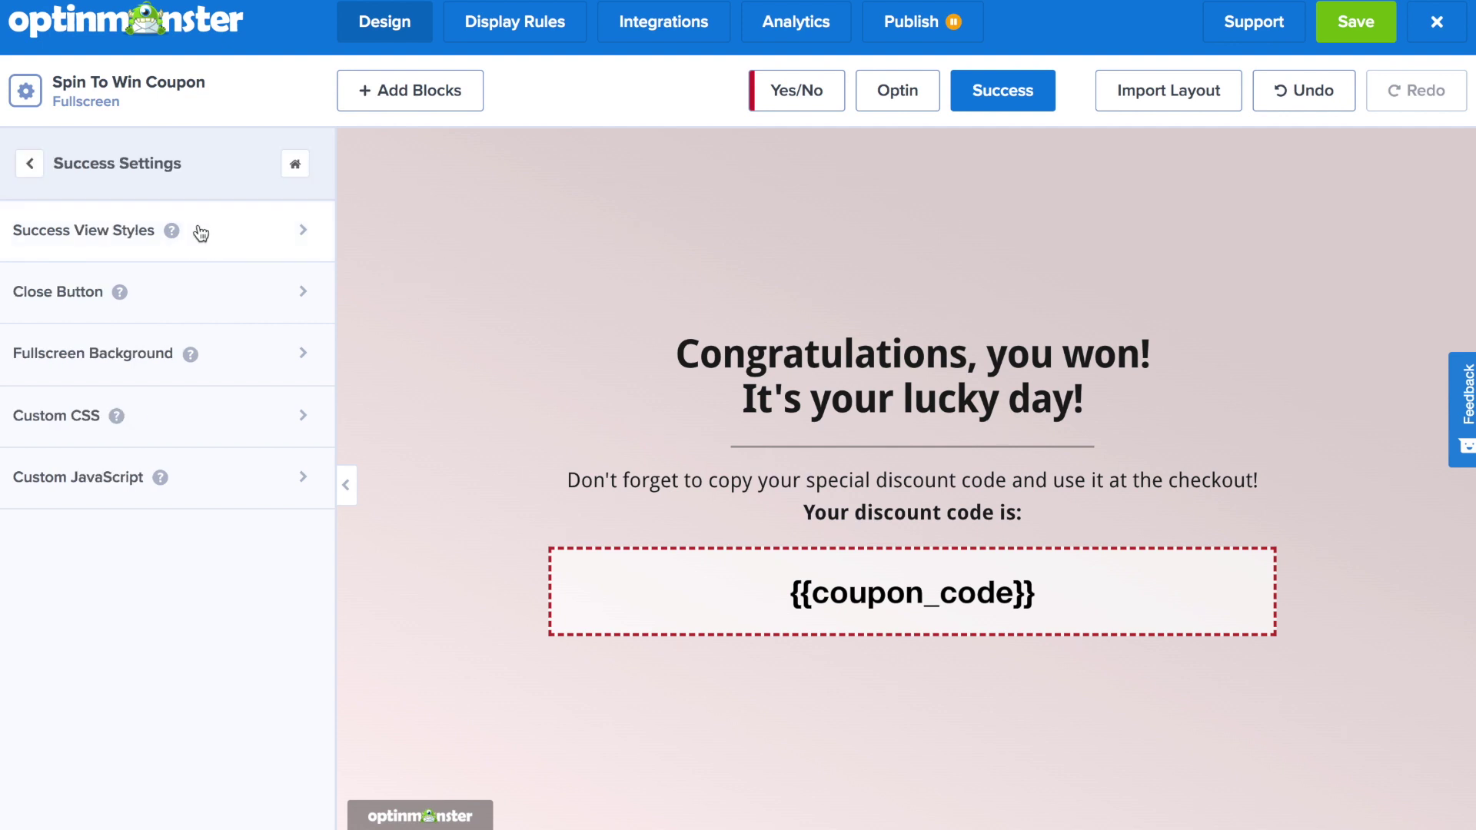
pyautogui.click(189, 303)
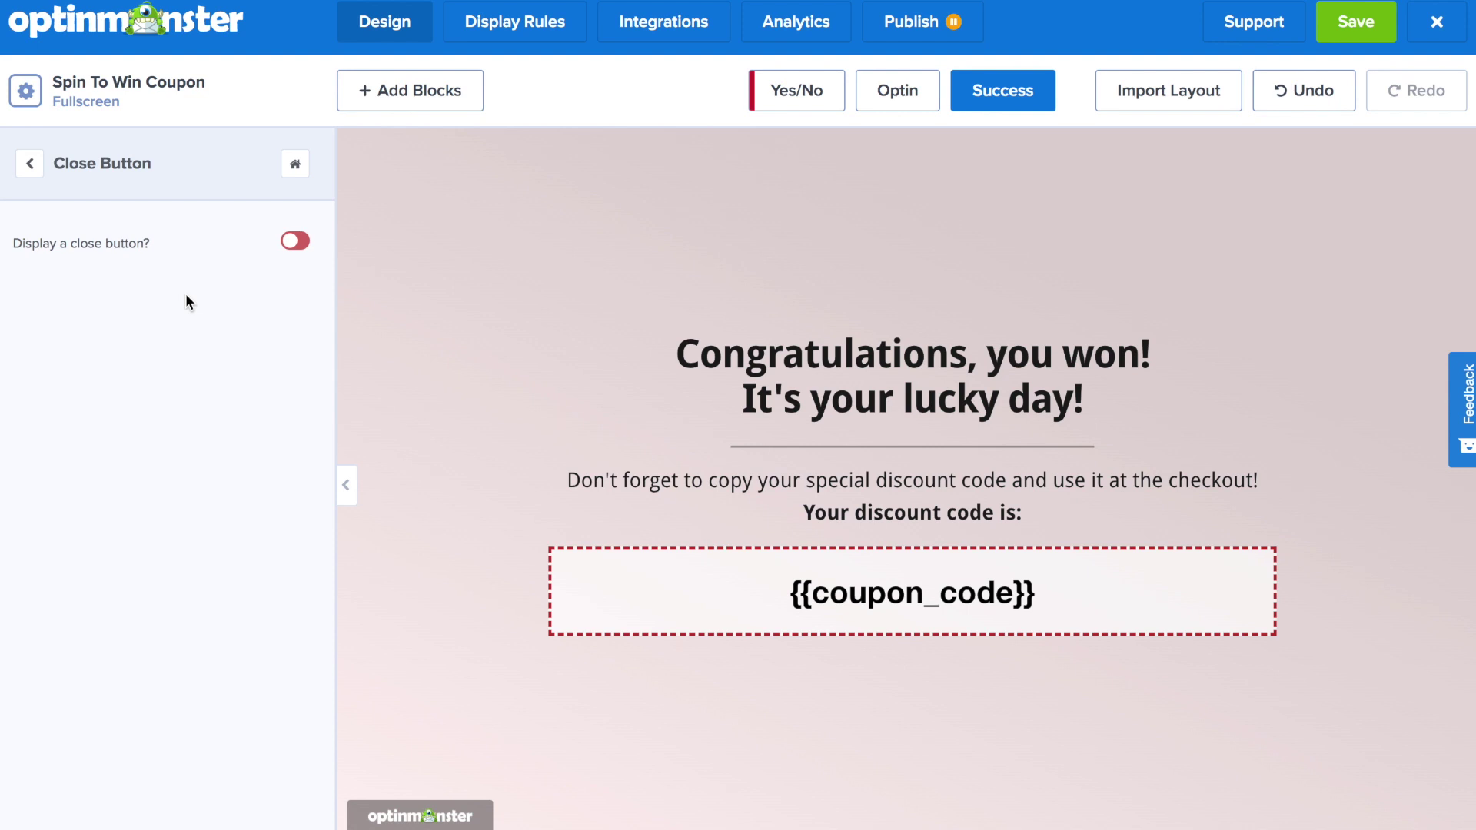
# Turn on 'Display a close button?' for the success view and review the Success View Styles.
pyautogui.click(302, 241)
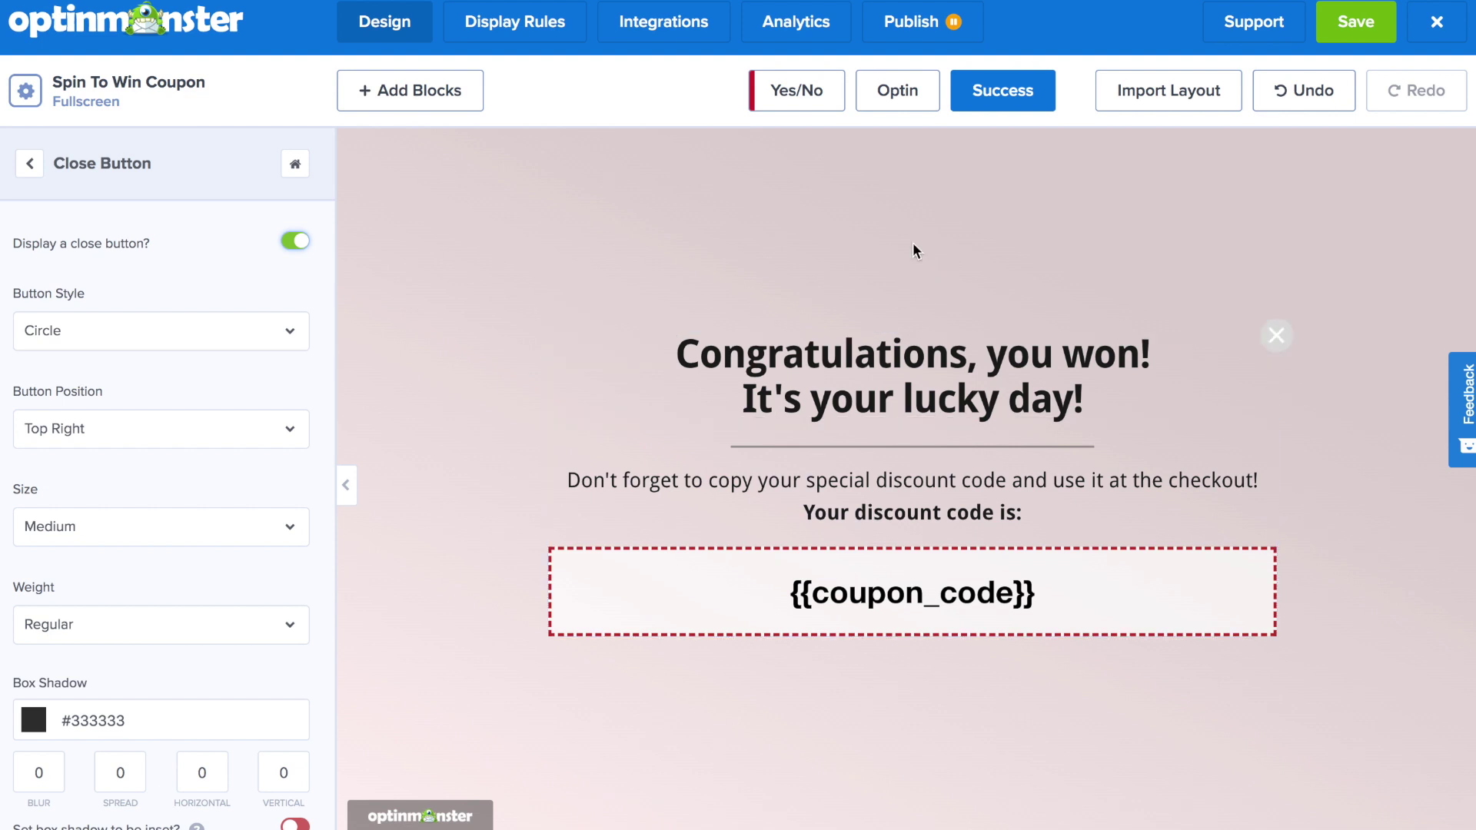
pyautogui.click(30, 163)
pyautogui.click(84, 244)
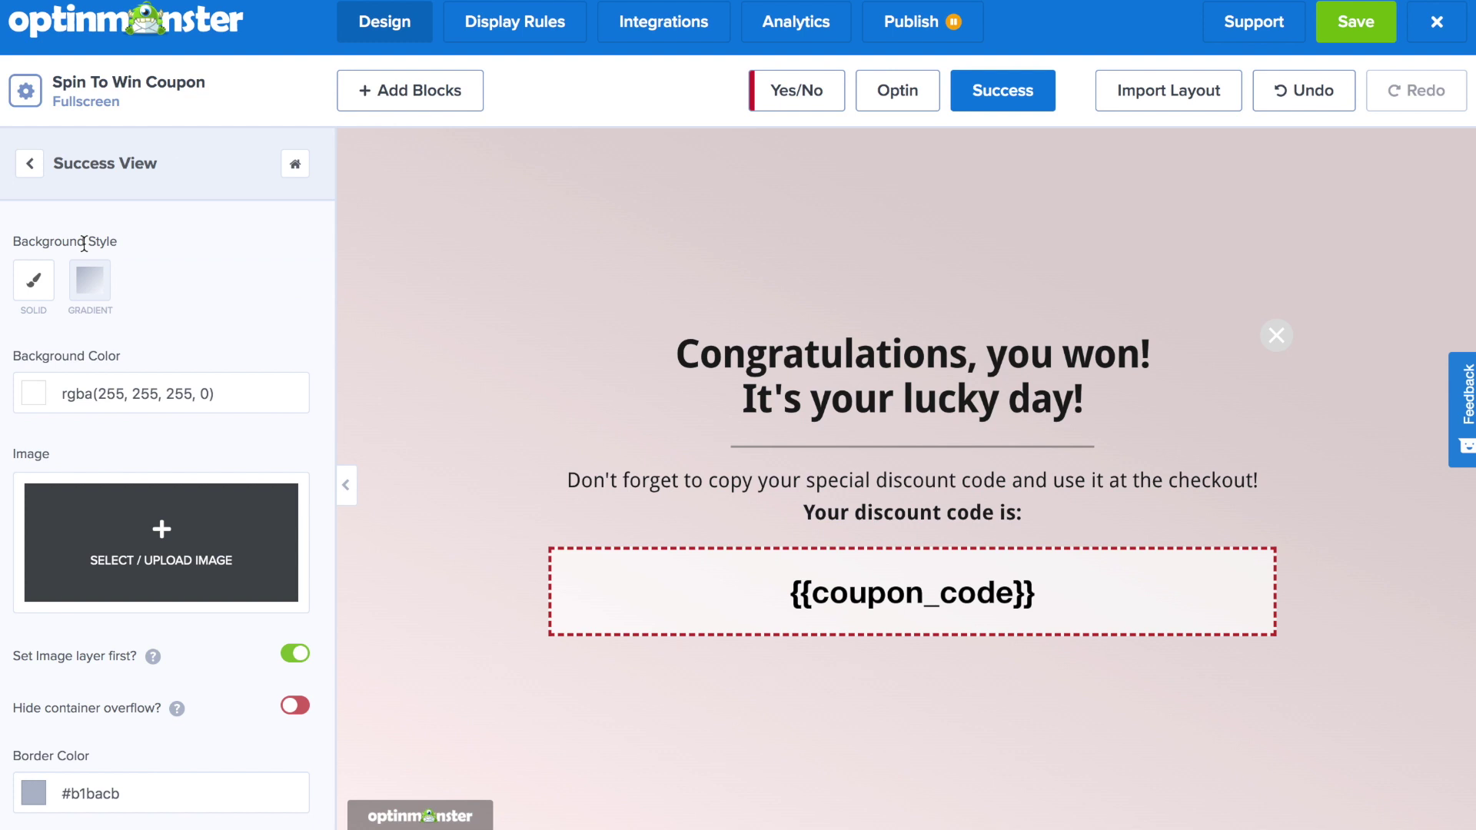
pyautogui.scroll(-4, 195, 280)
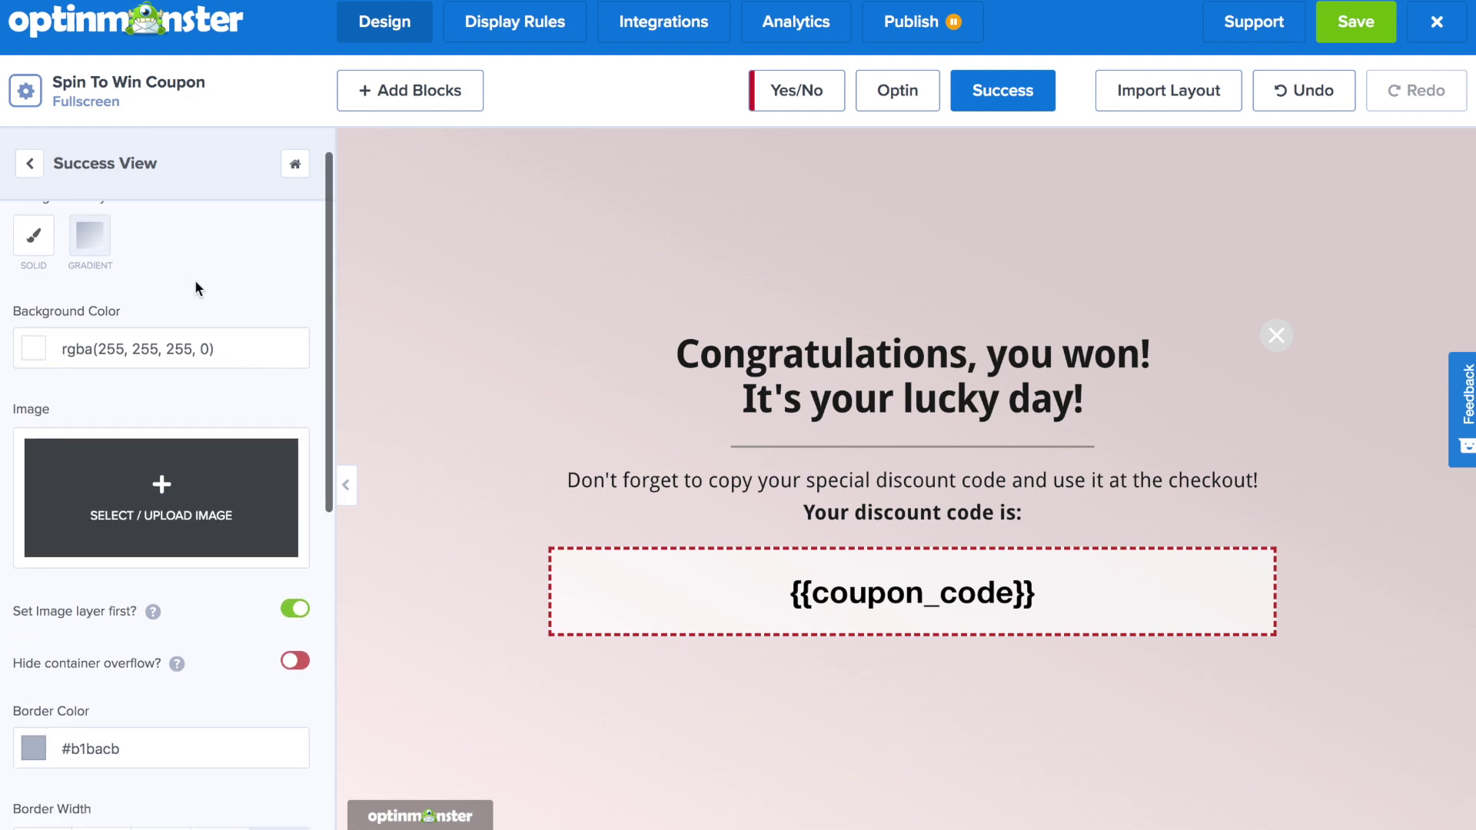
pyautogui.scroll(-4, 196, 289)
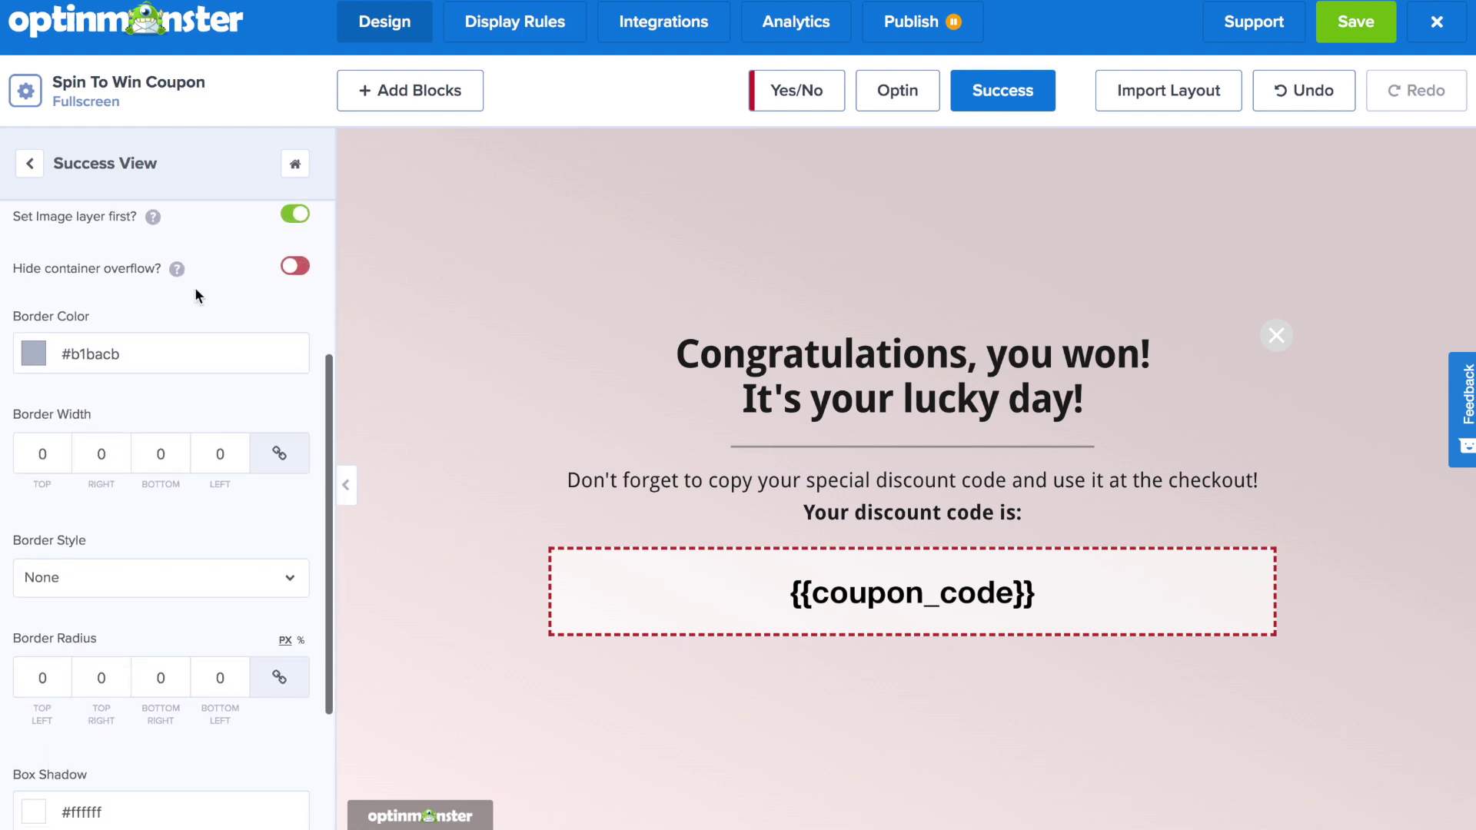
pyautogui.scroll(8, 195, 288)
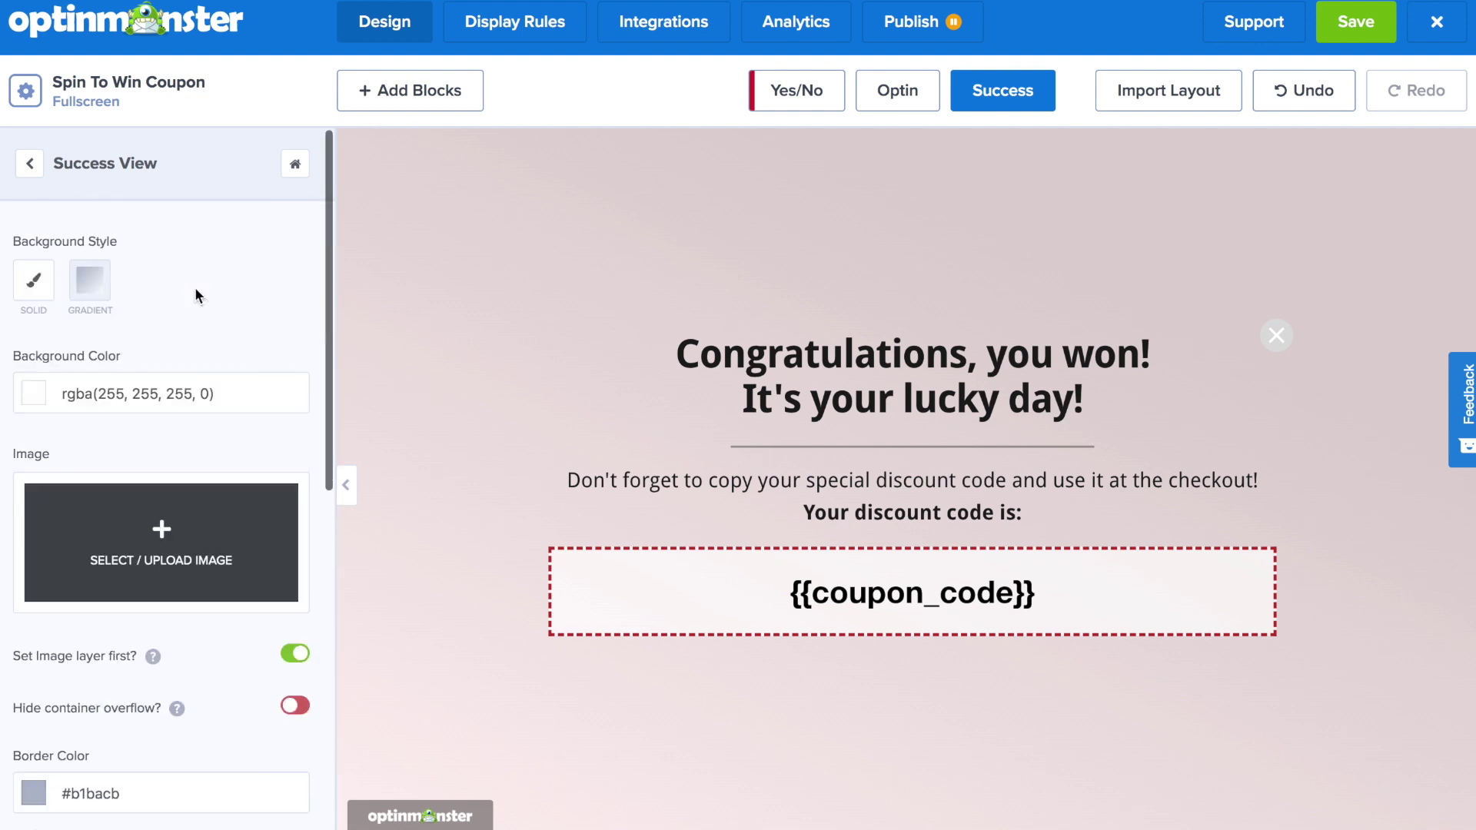
pyautogui.click(30, 163)
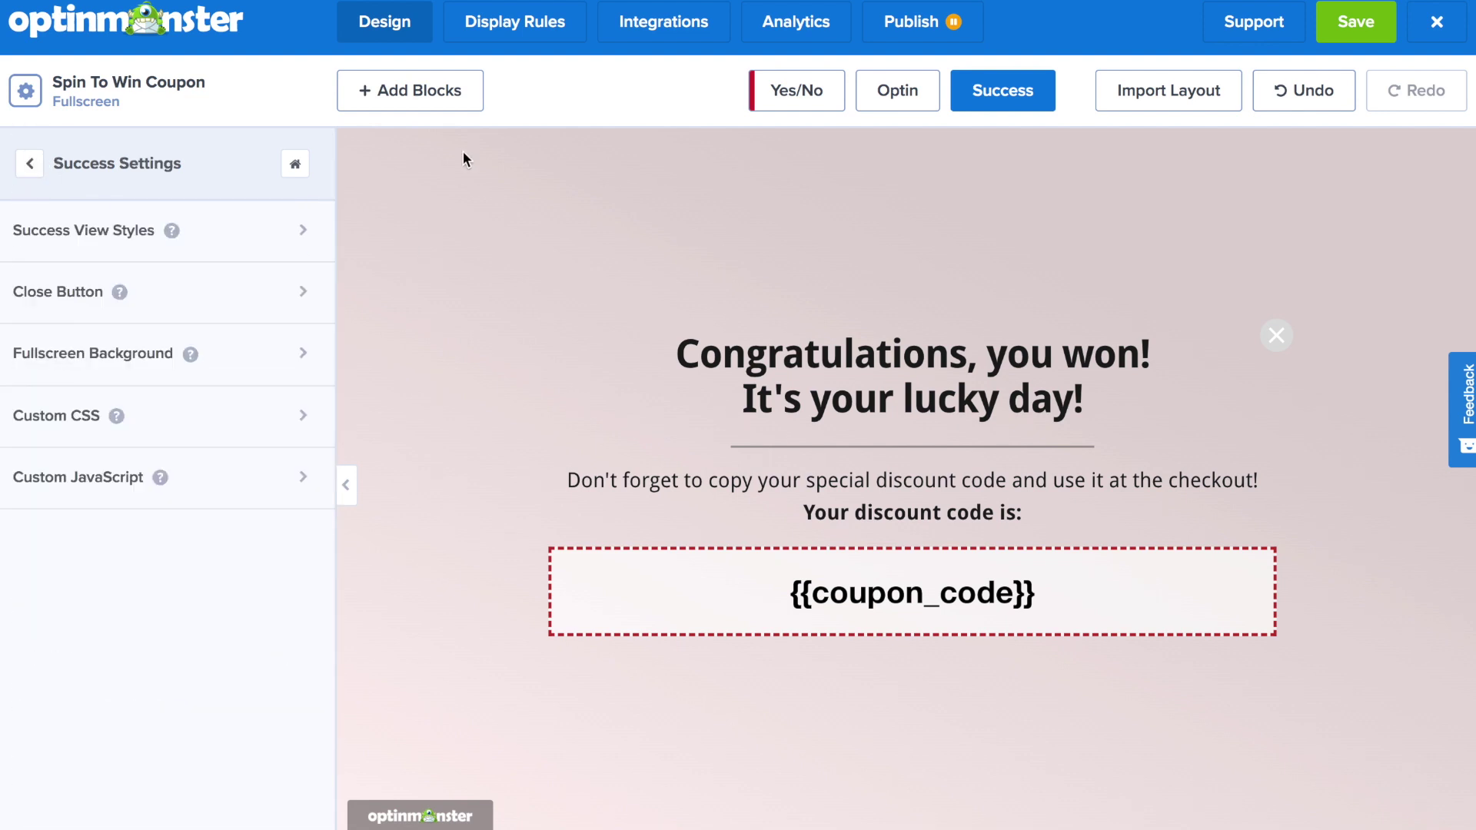
# Make the first display rule match pages whose URL contains 'checkout'.
pyautogui.click(513, 30)
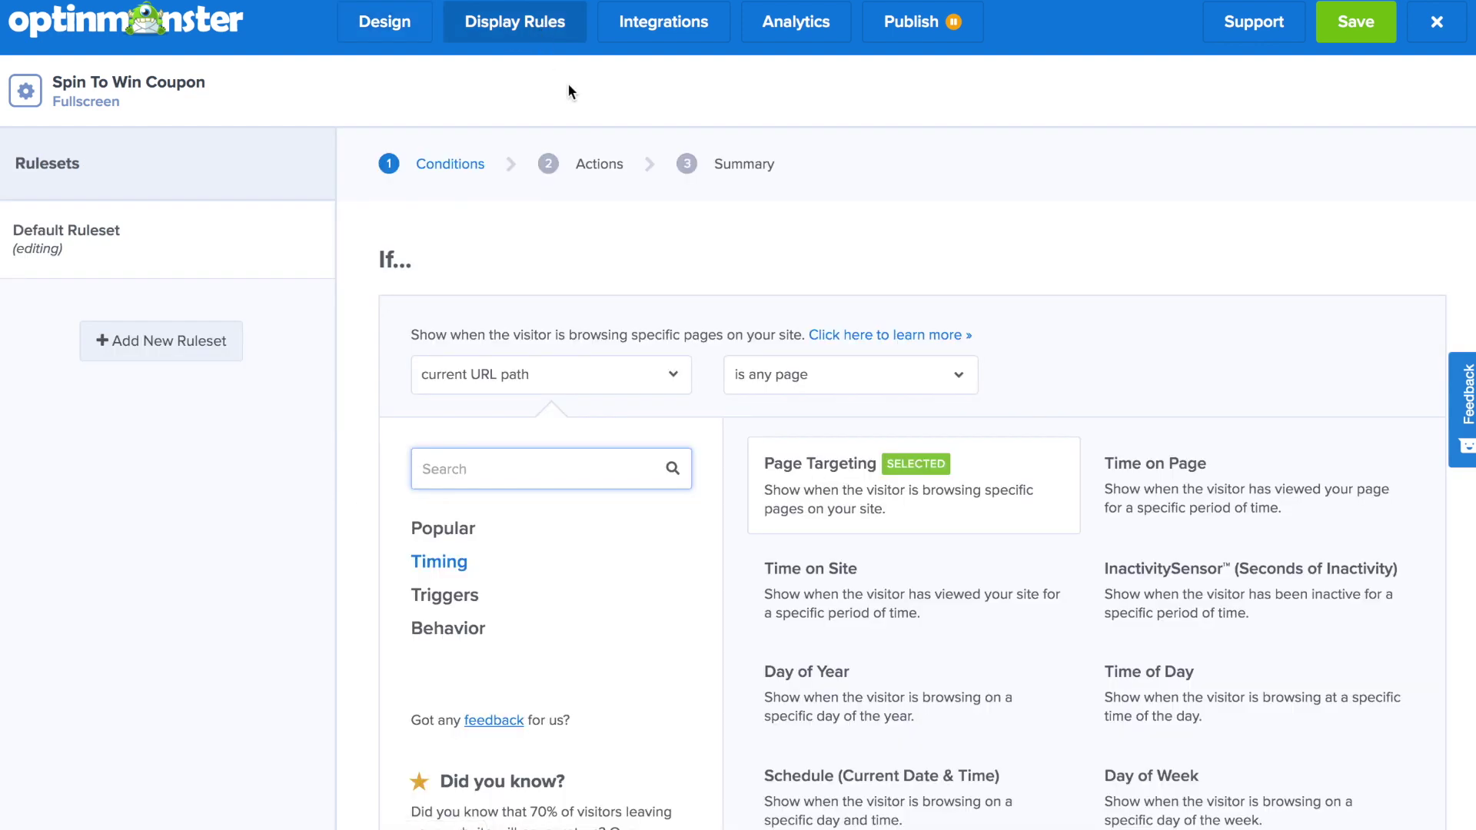
pyautogui.click(729, 377)
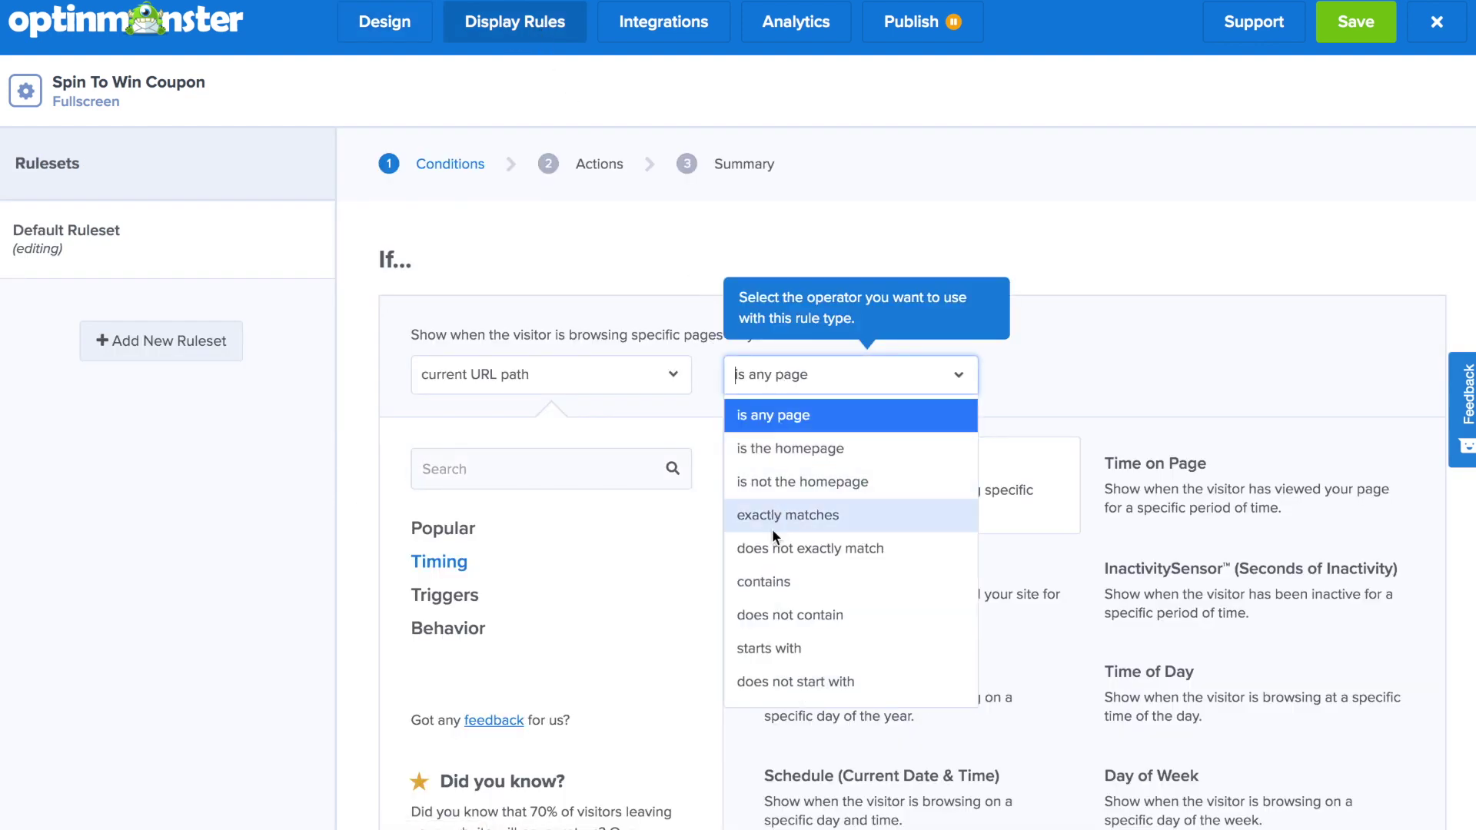
pyautogui.click(771, 575)
pyautogui.click(1025, 380)
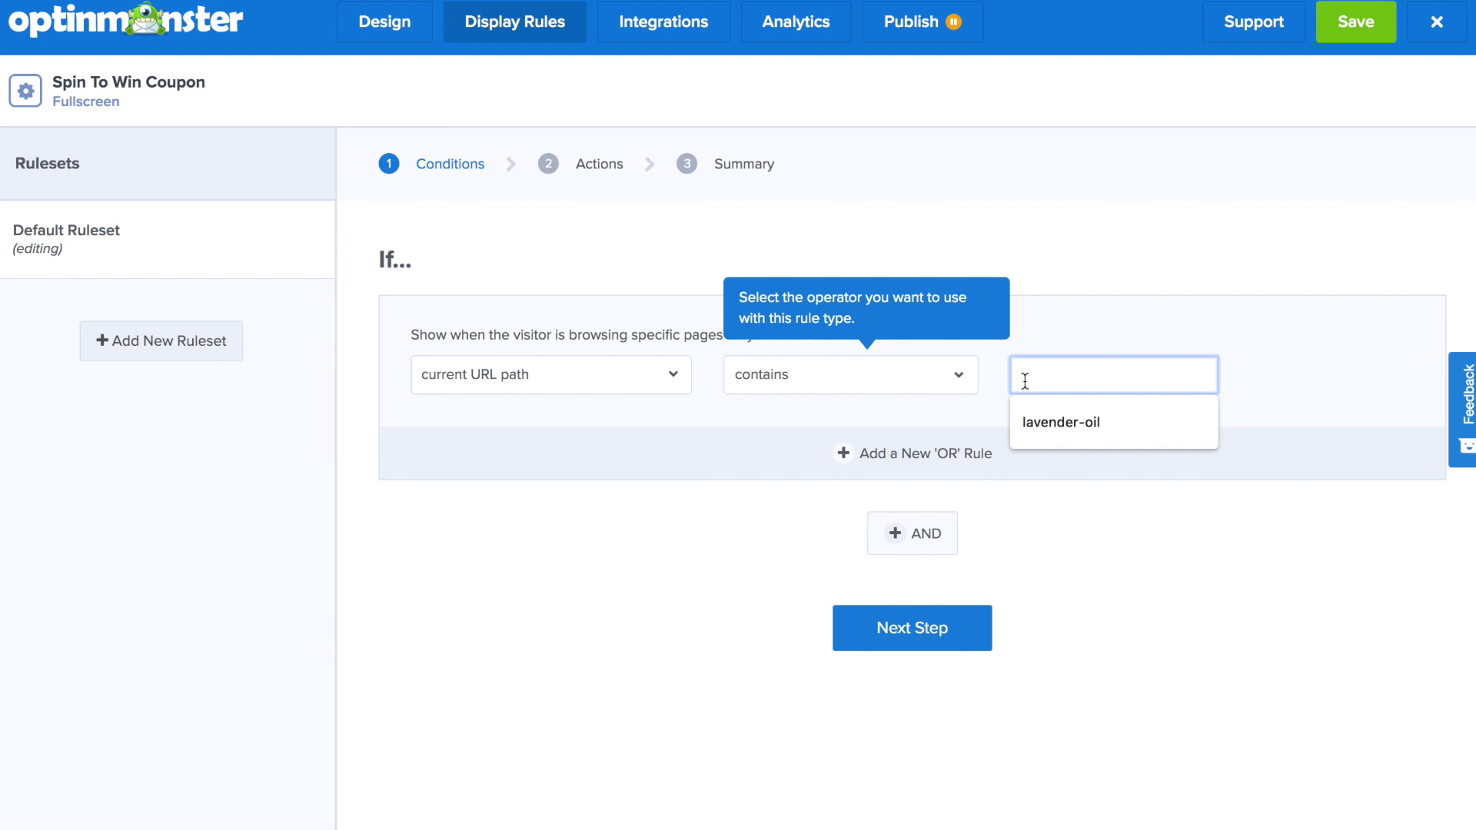
pyautogui.write('checkout')
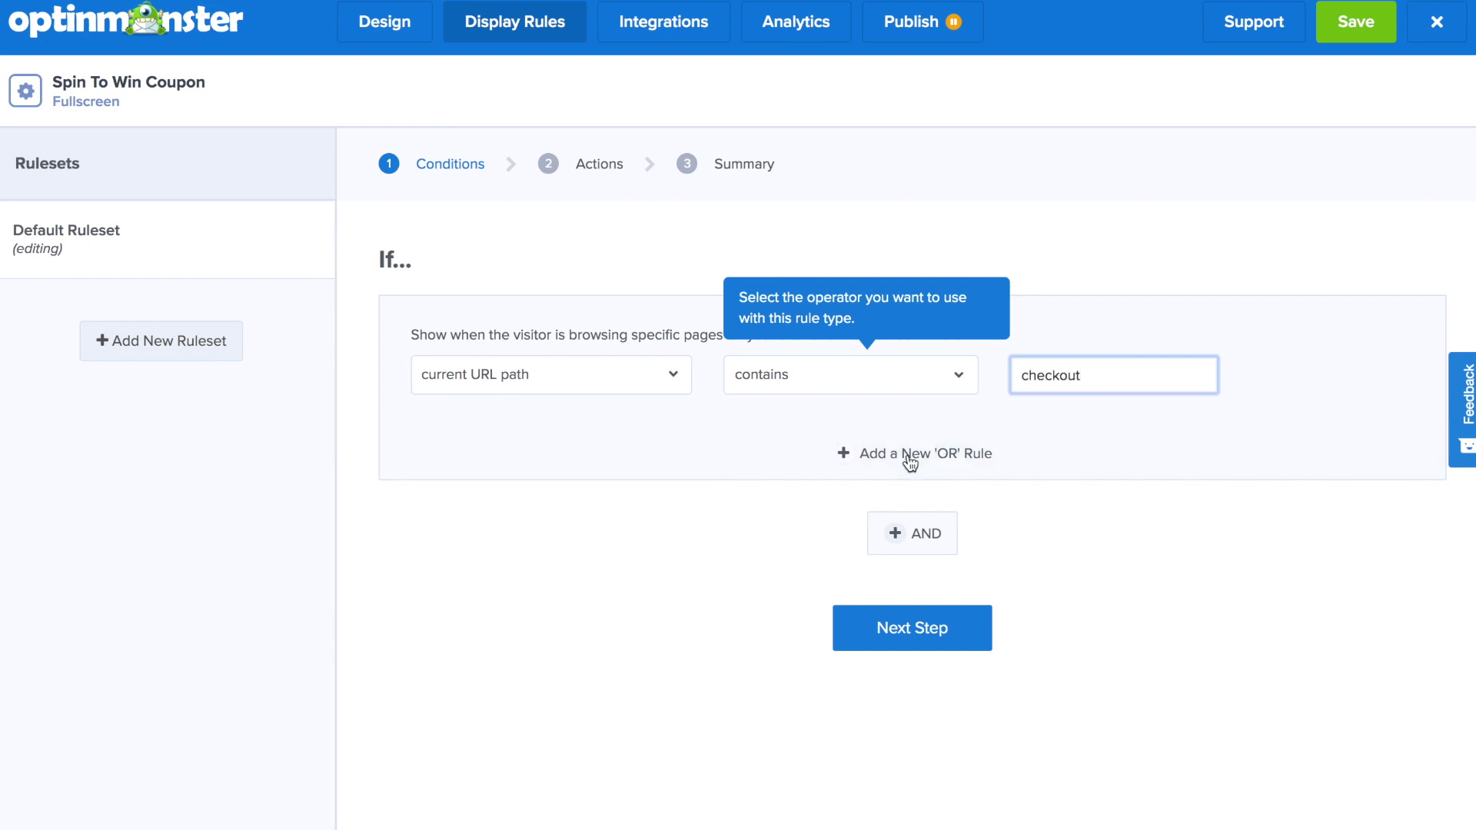
# Add an AND Exit Intent condition and move on through the Actions step.
pyautogui.click(905, 541)
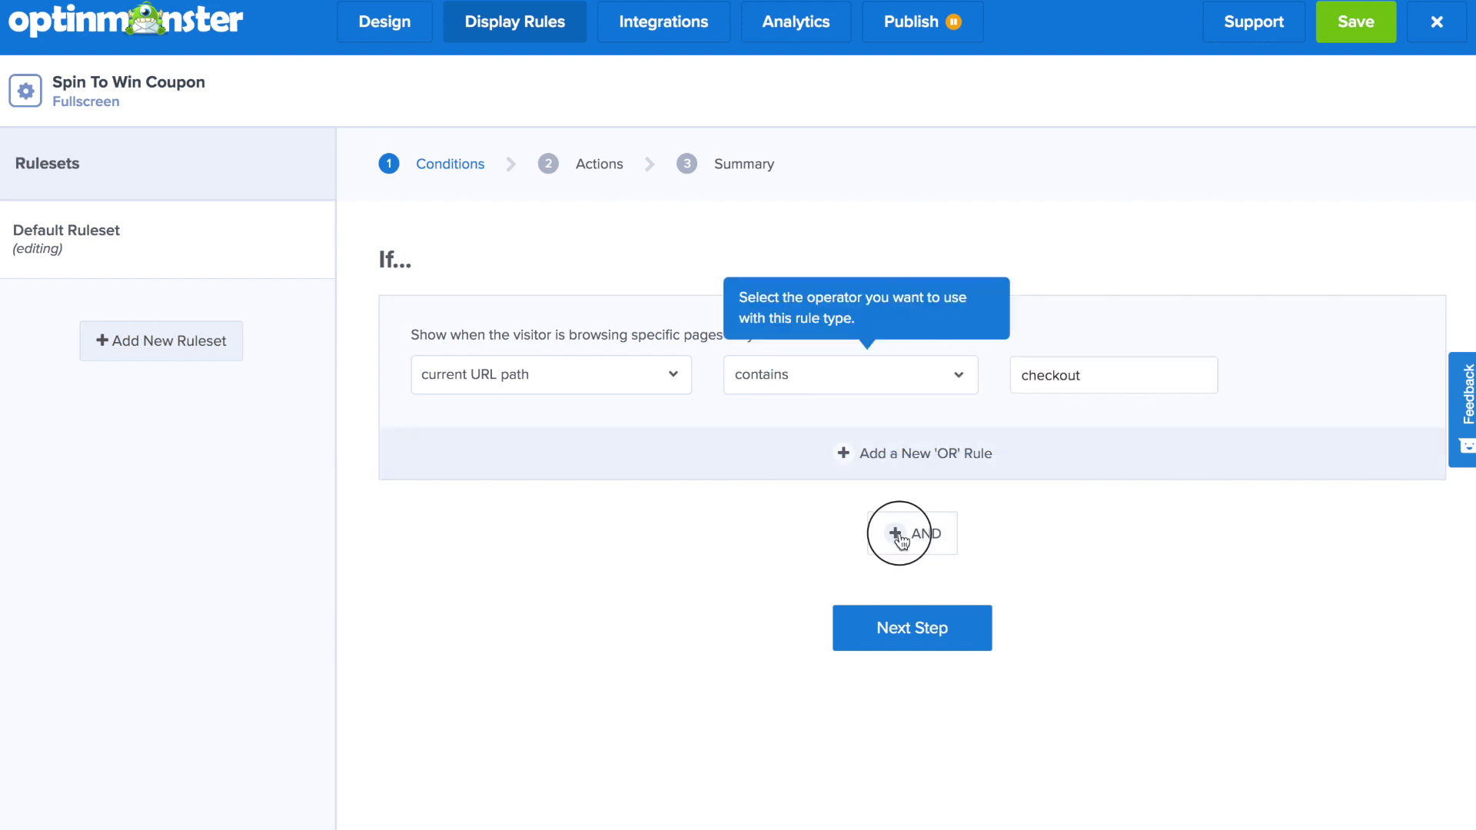
pyautogui.click(595, 642)
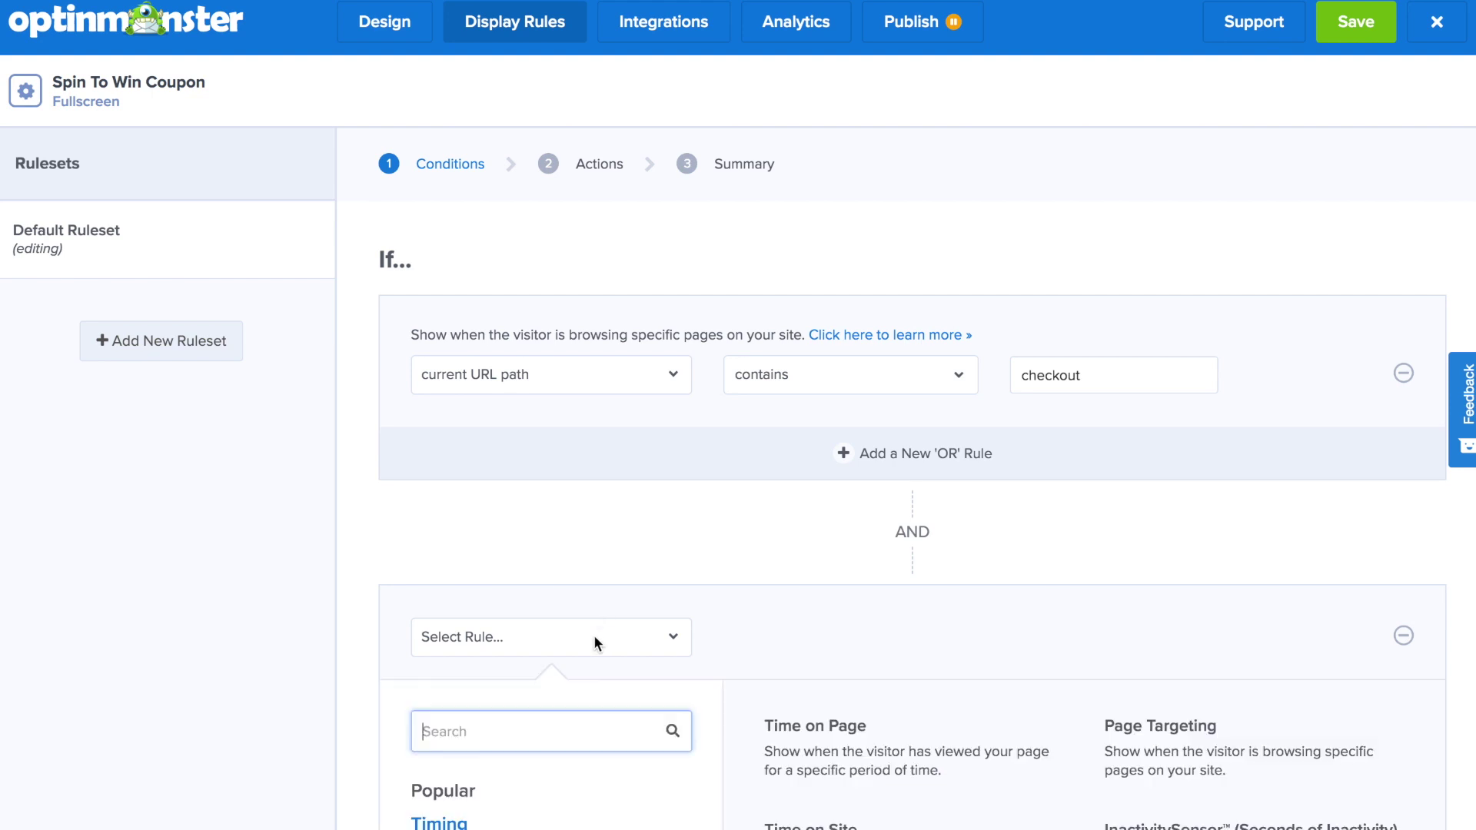
pyautogui.click(444, 629)
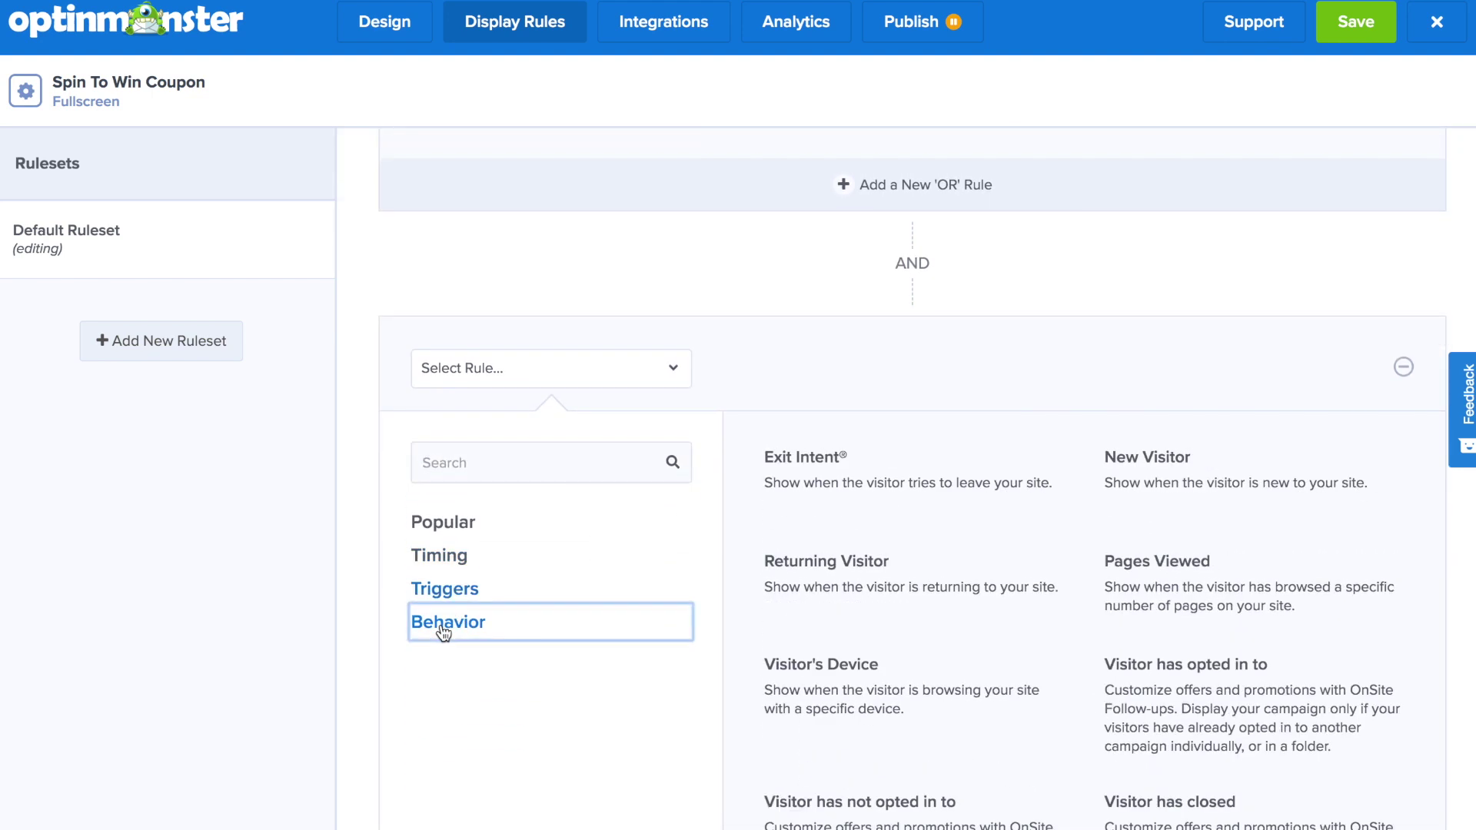
pyautogui.moveTo(823, 471)
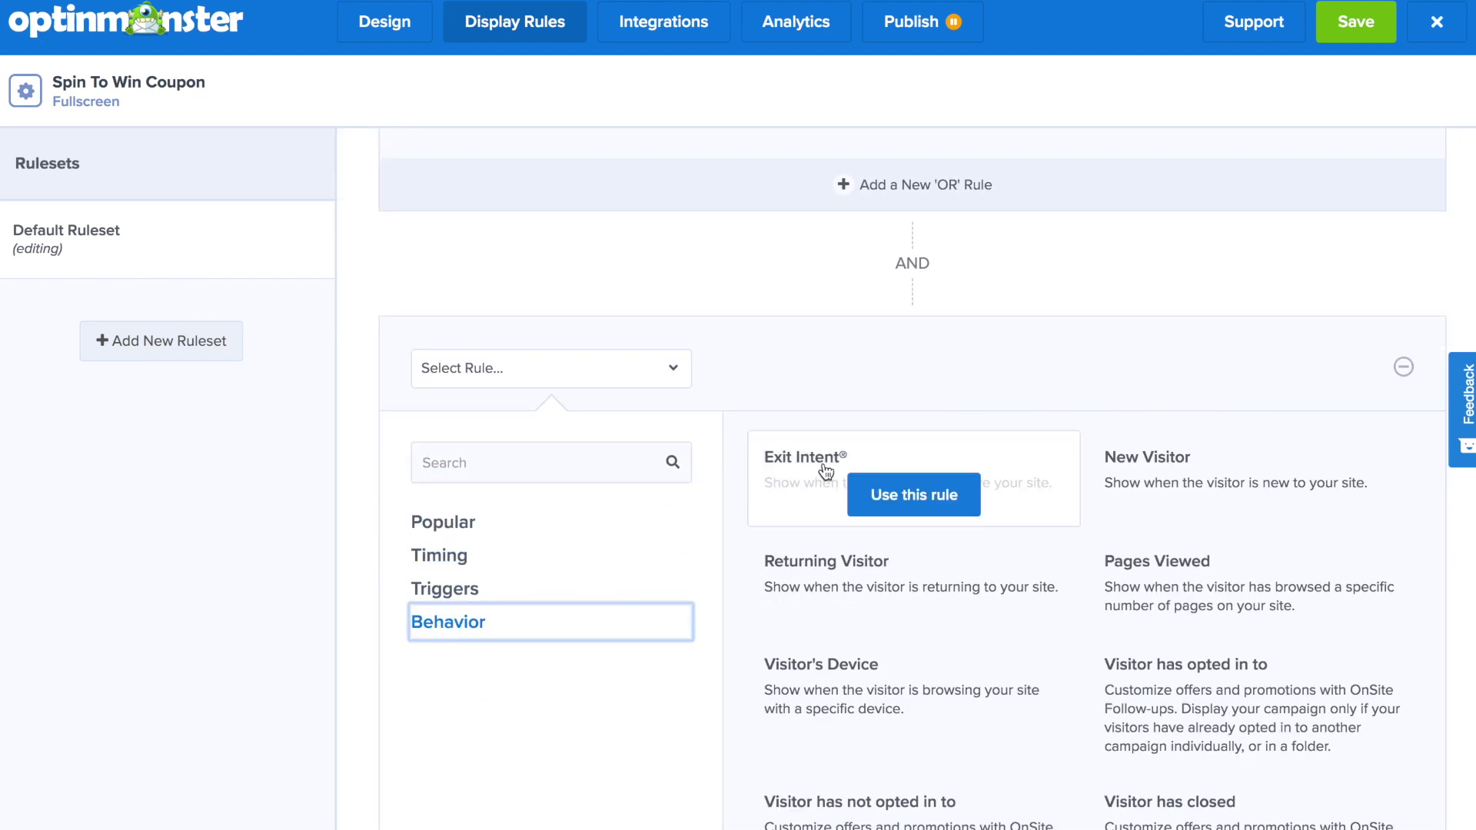
pyautogui.click(921, 492)
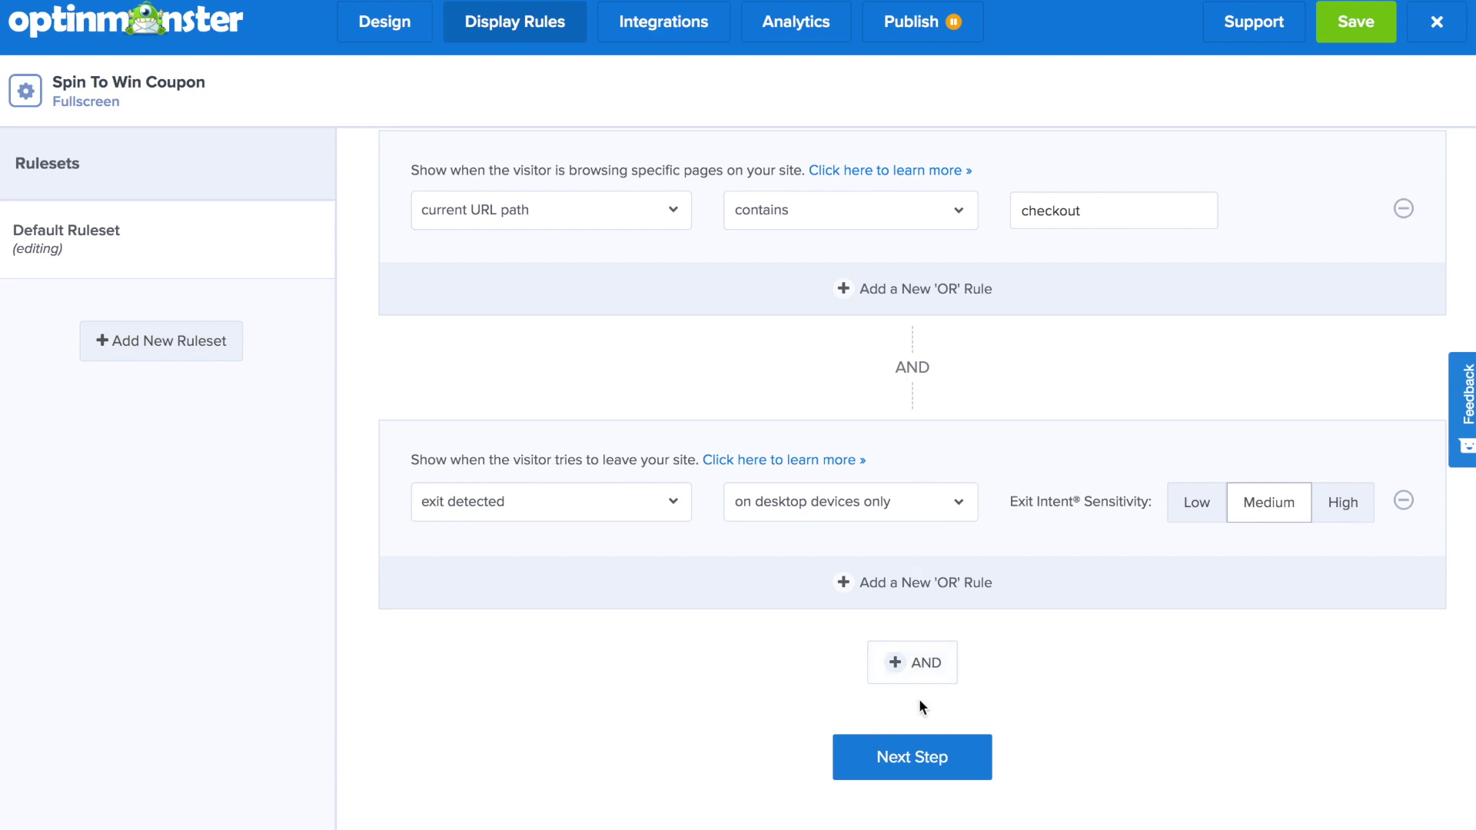
pyautogui.click(919, 768)
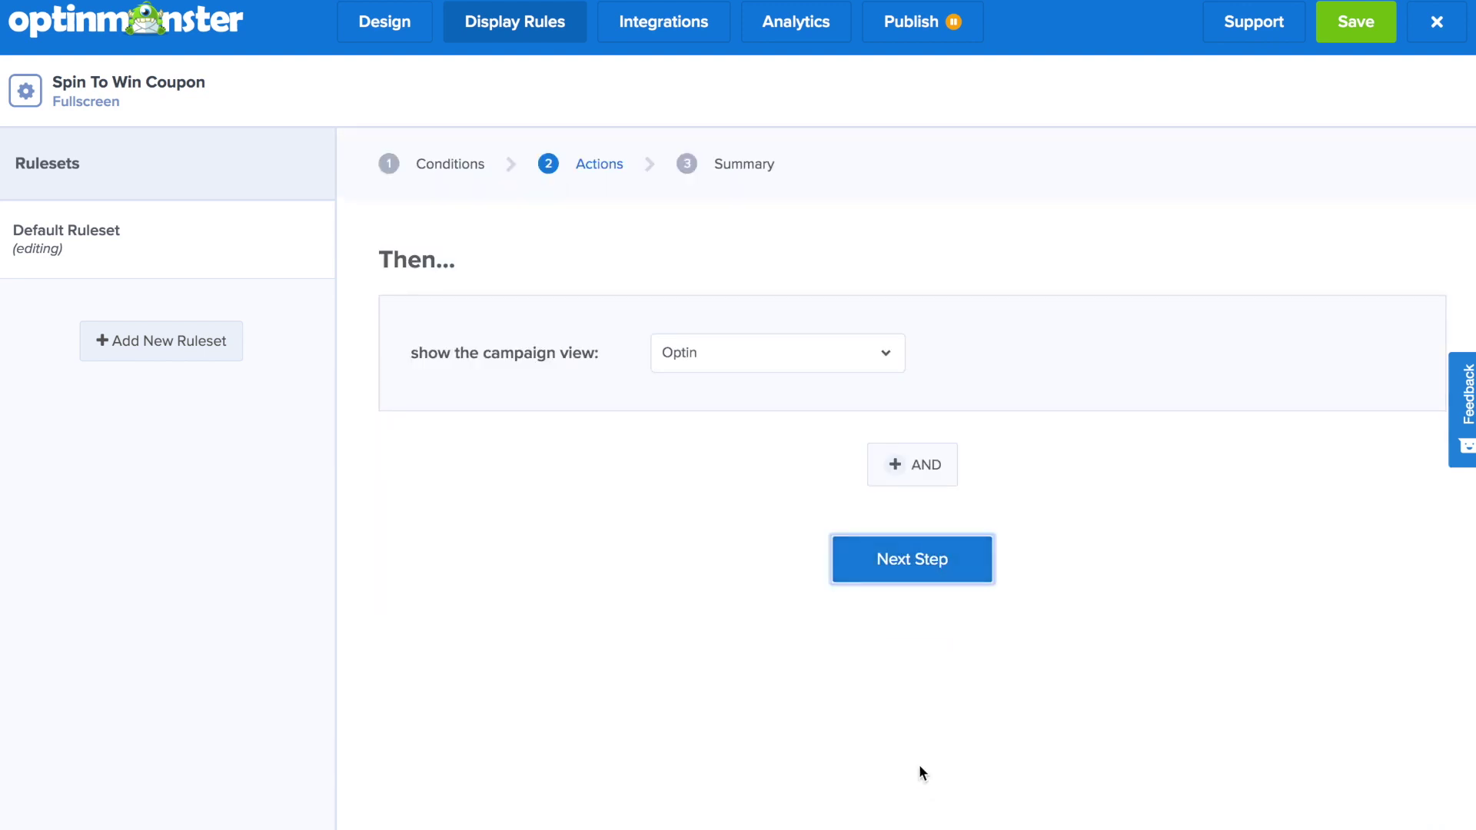
pyautogui.click(869, 567)
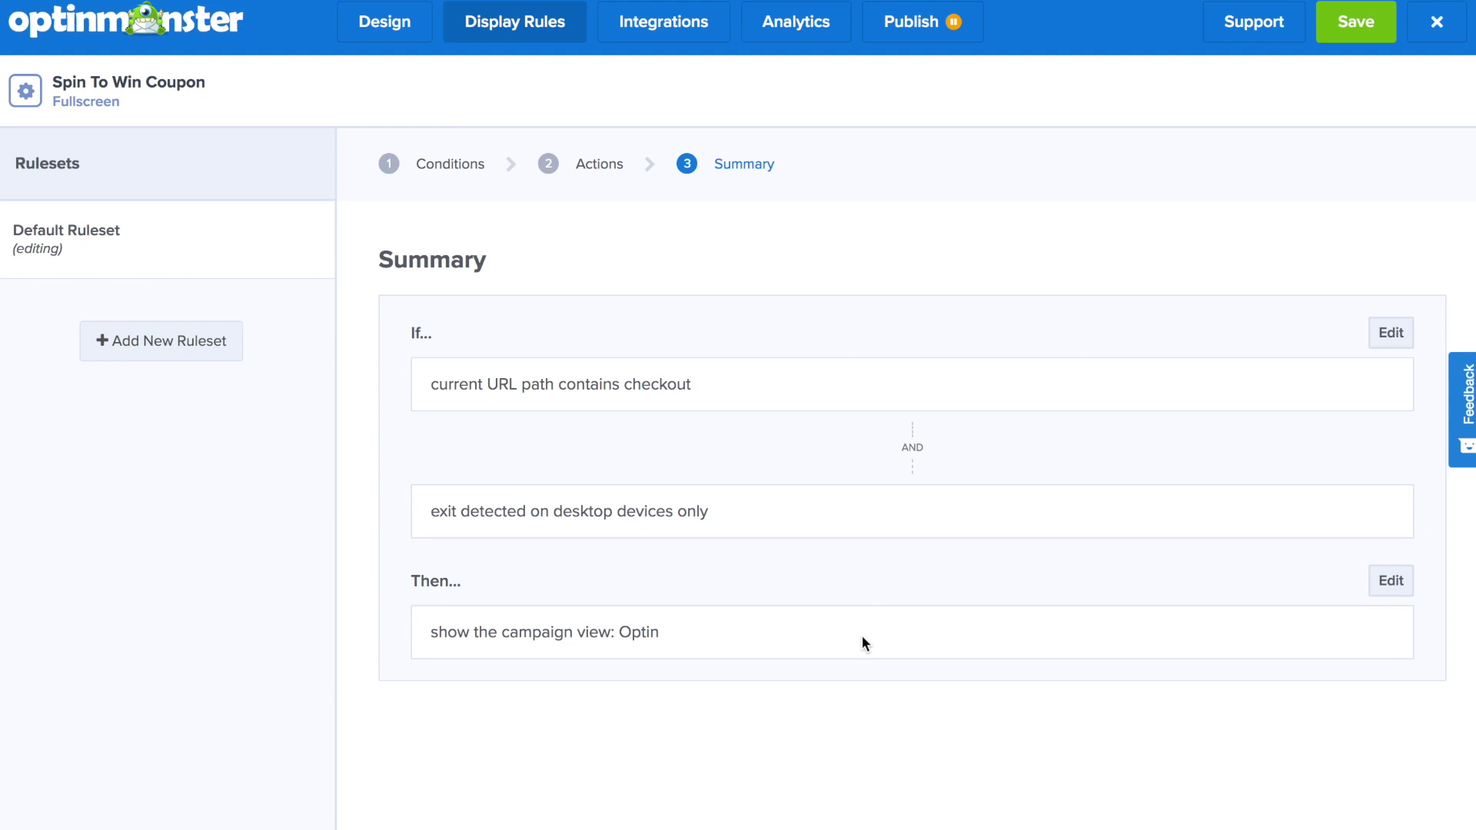
# Change the URL condition's value from 'checkout' to 'hoodies'.
pyautogui.click(430, 164)
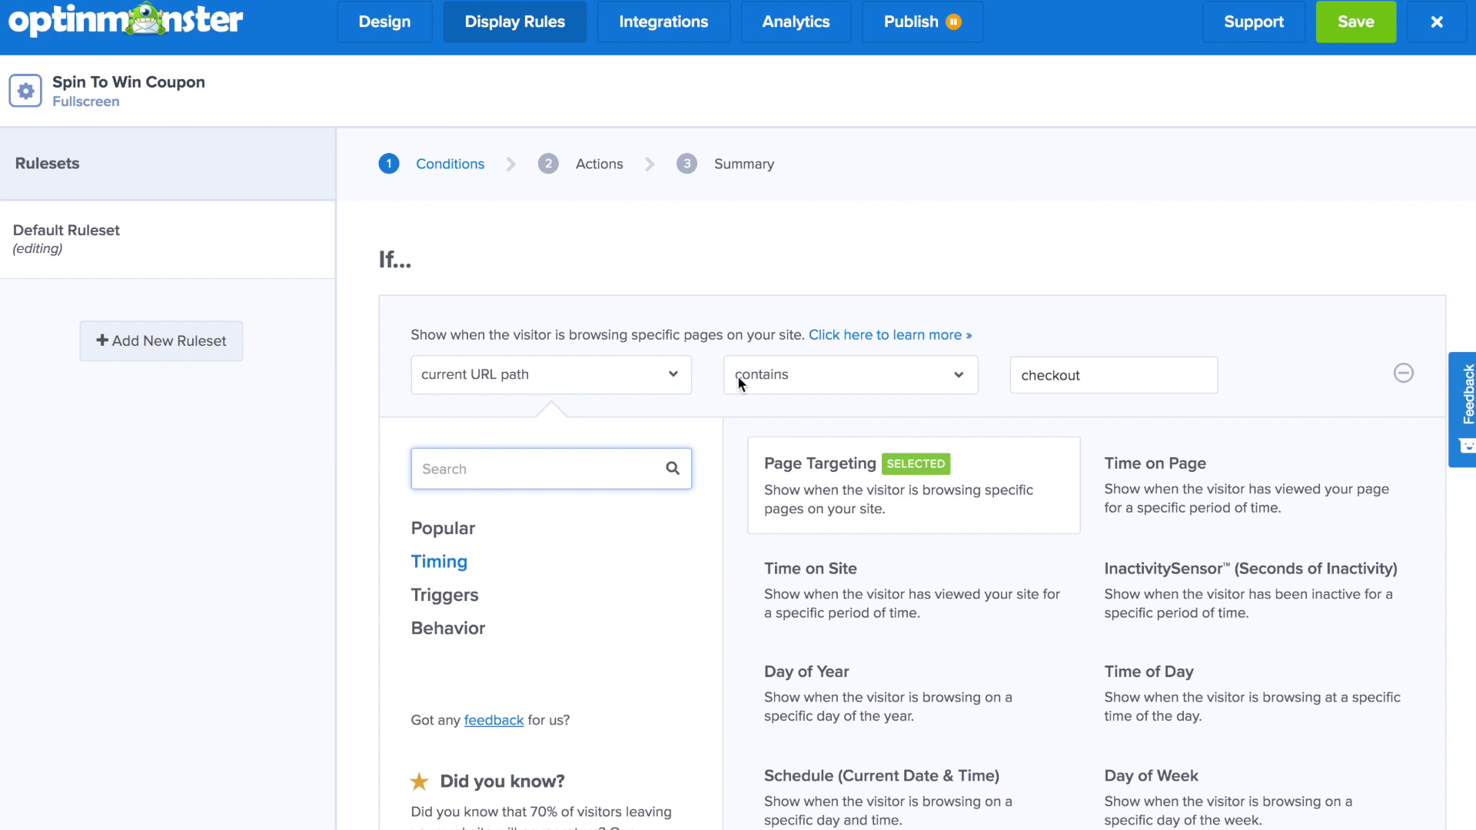
pyautogui.click(1101, 374)
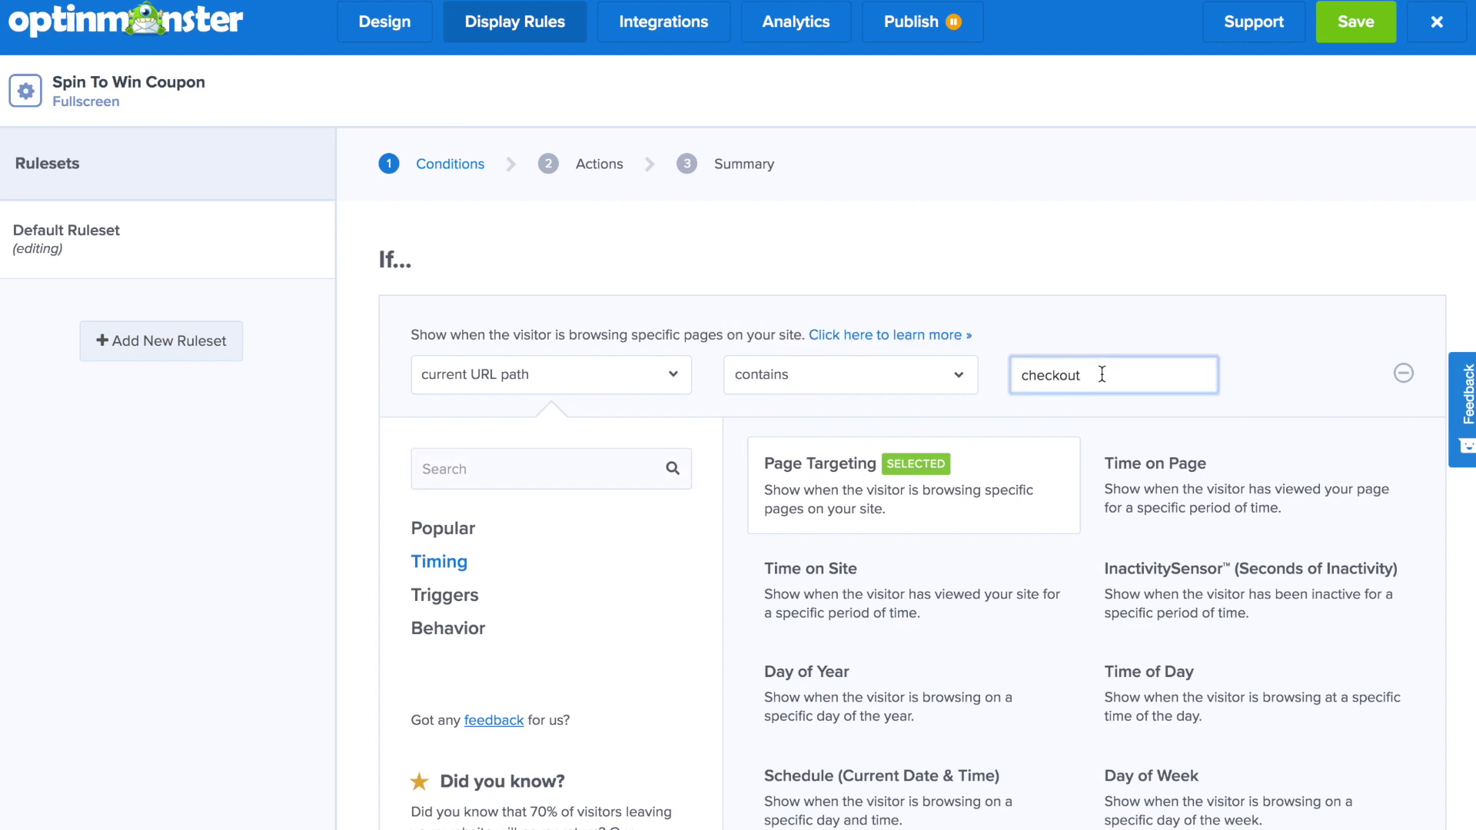
pyautogui.moveTo(1101, 375); pyautogui.dragTo(1002, 373)
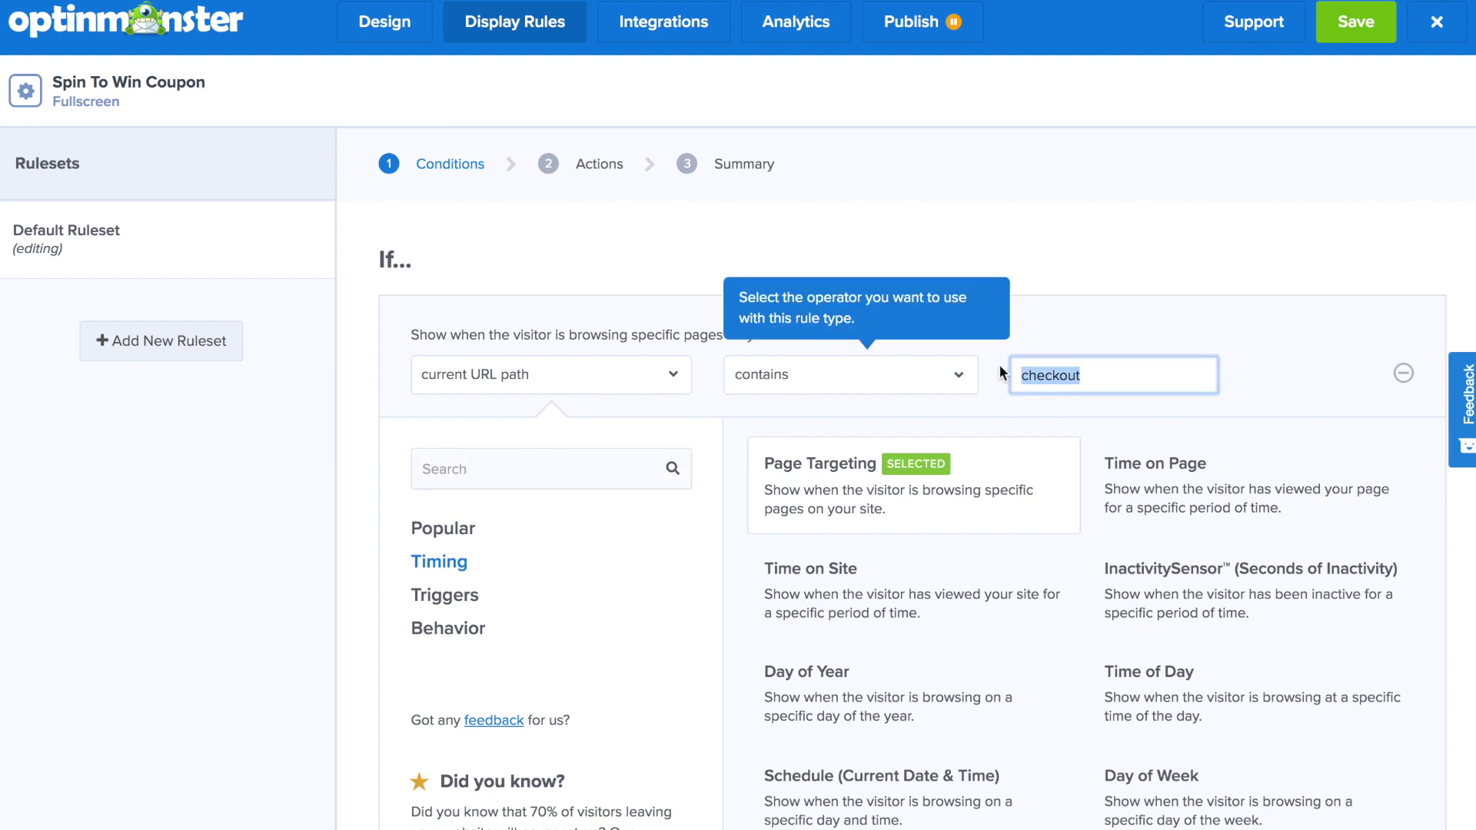
pyautogui.write('hoodies')
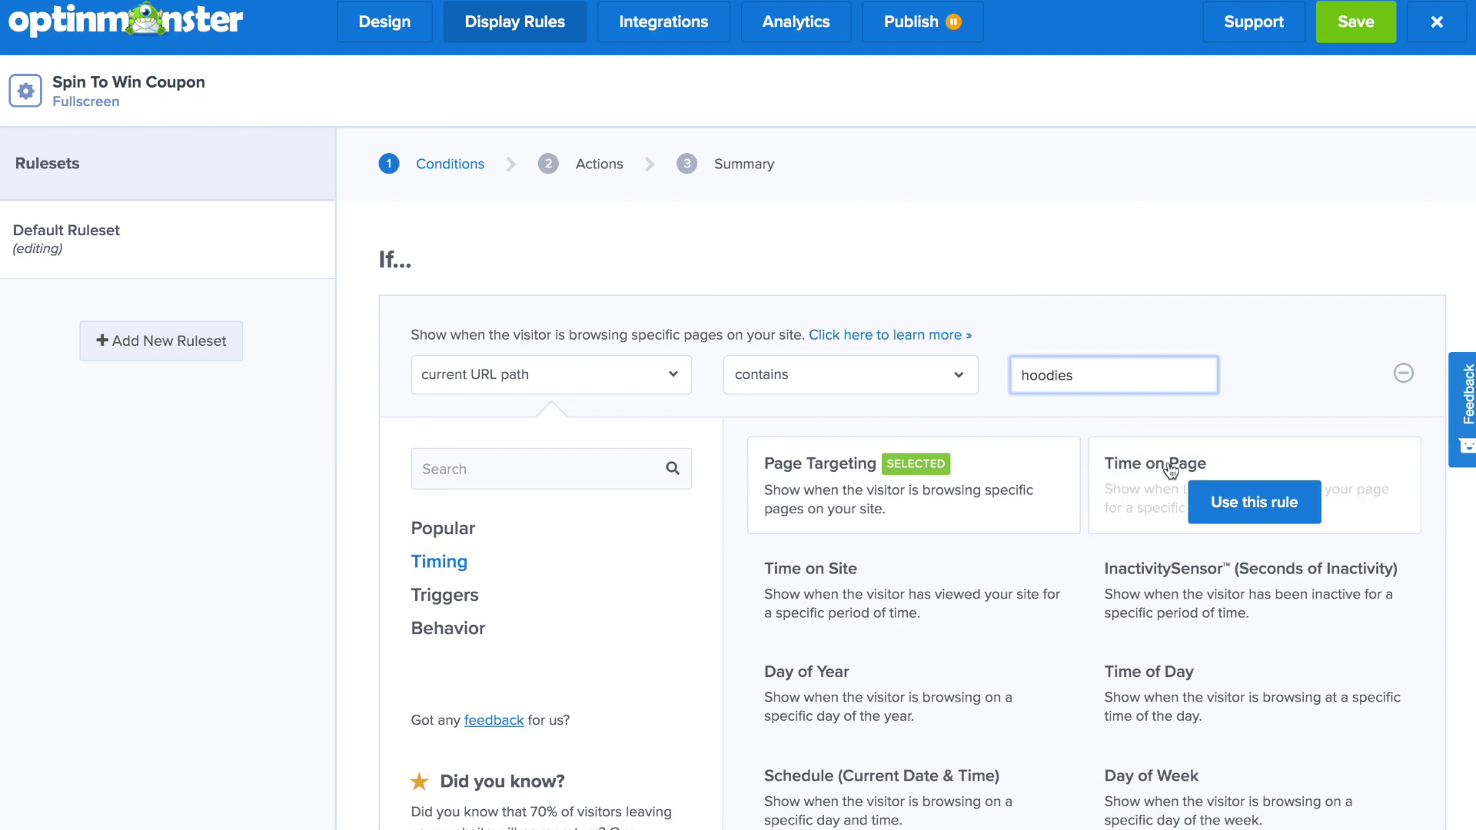
# Remove the Exit Intent condition and continue to the rules summary.
pyautogui.scroll(-2, 1161, 469)
pyautogui.scroll(-7, 1175, 477)
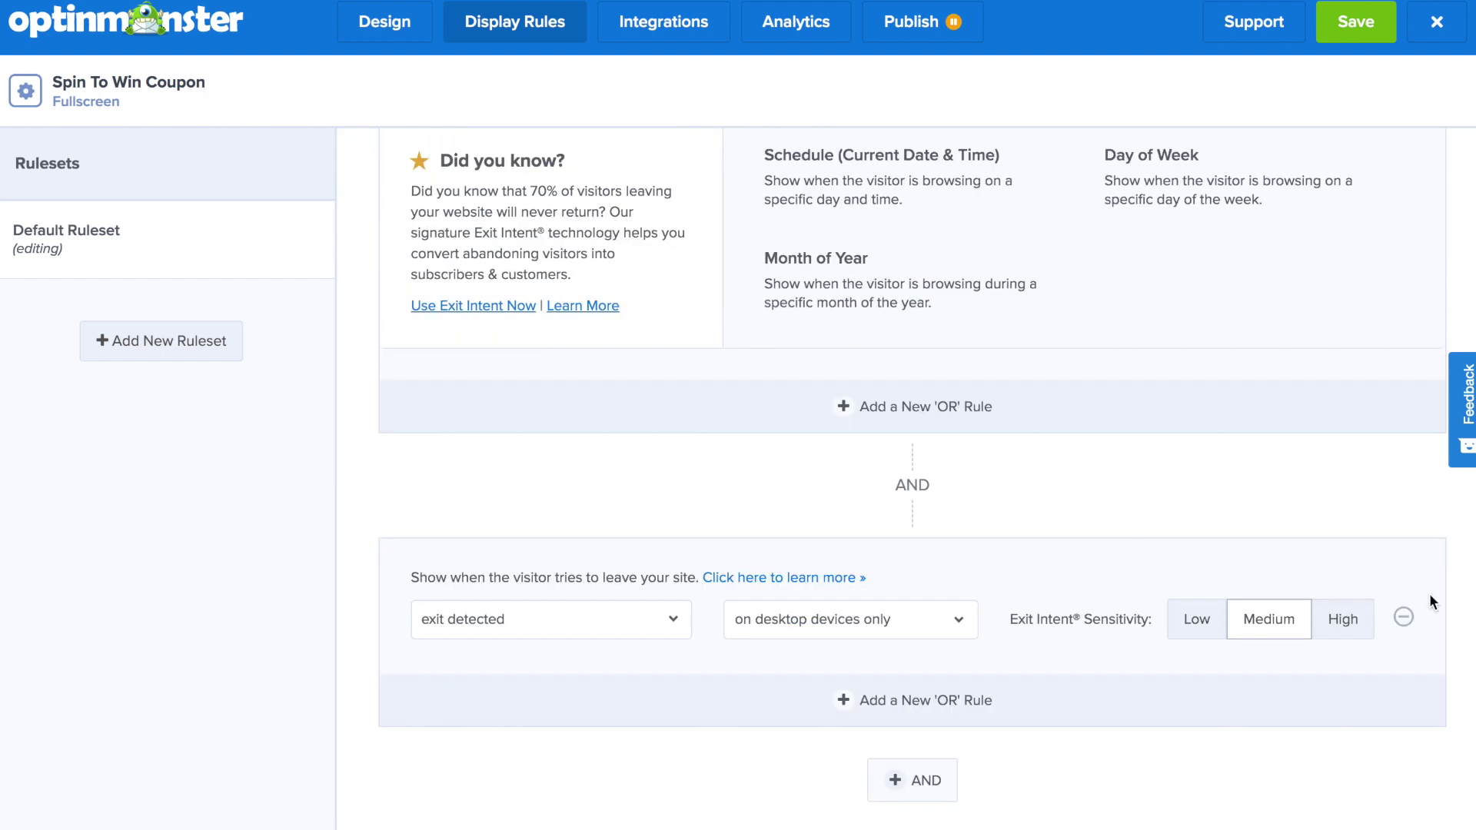
pyautogui.click(1405, 618)
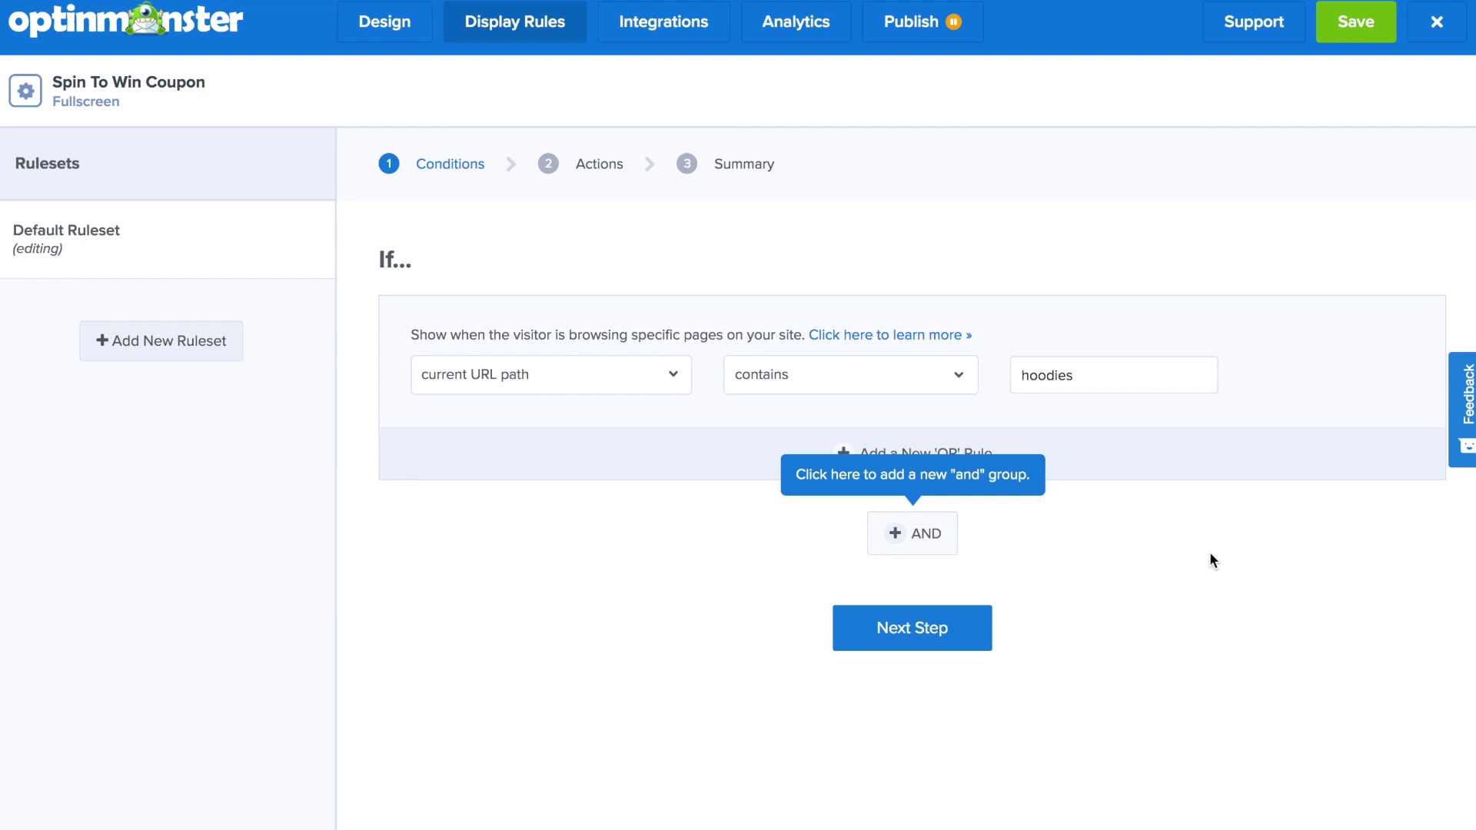
pyautogui.click(957, 638)
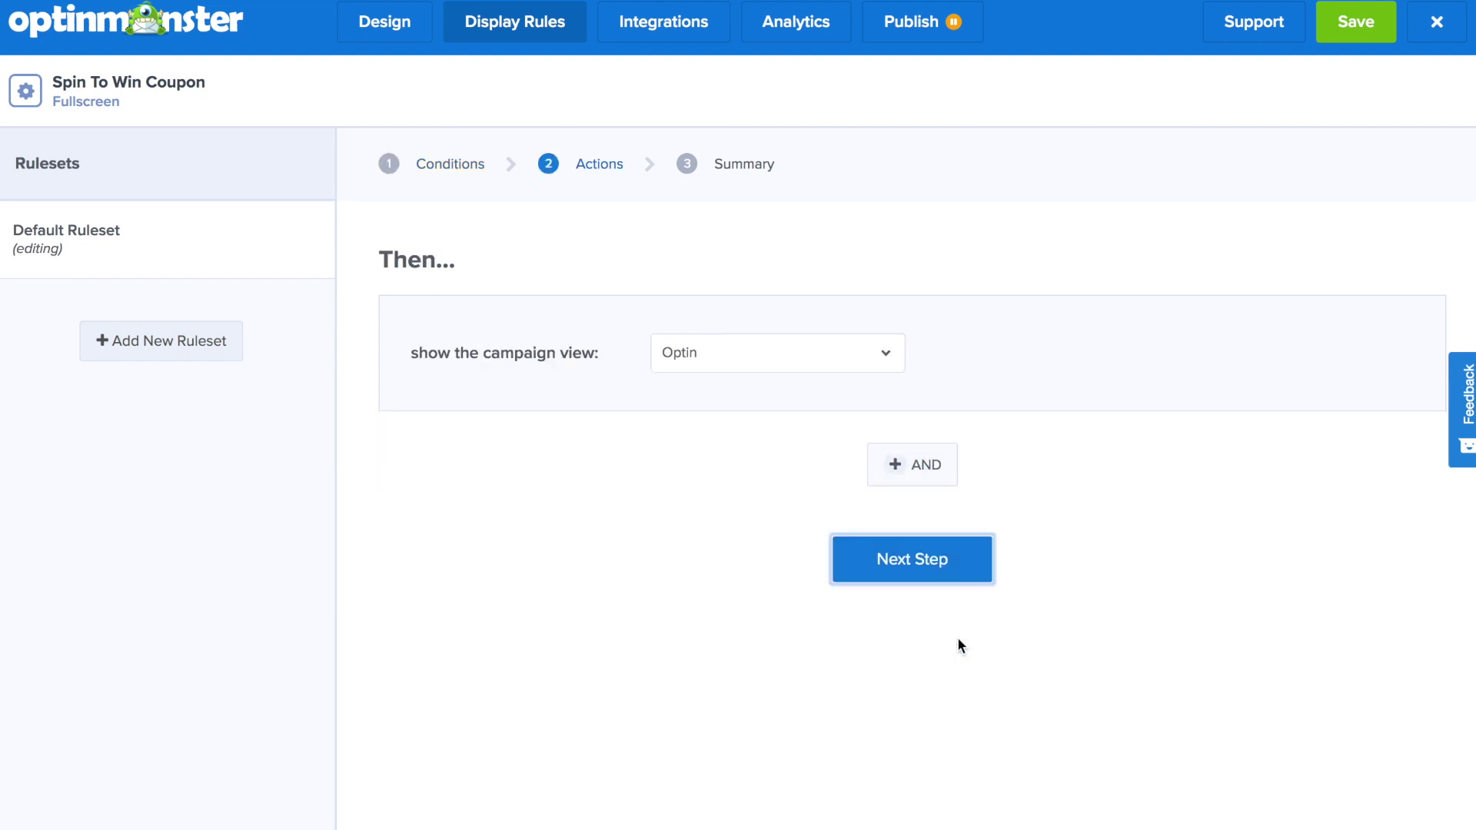
pyautogui.click(926, 577)
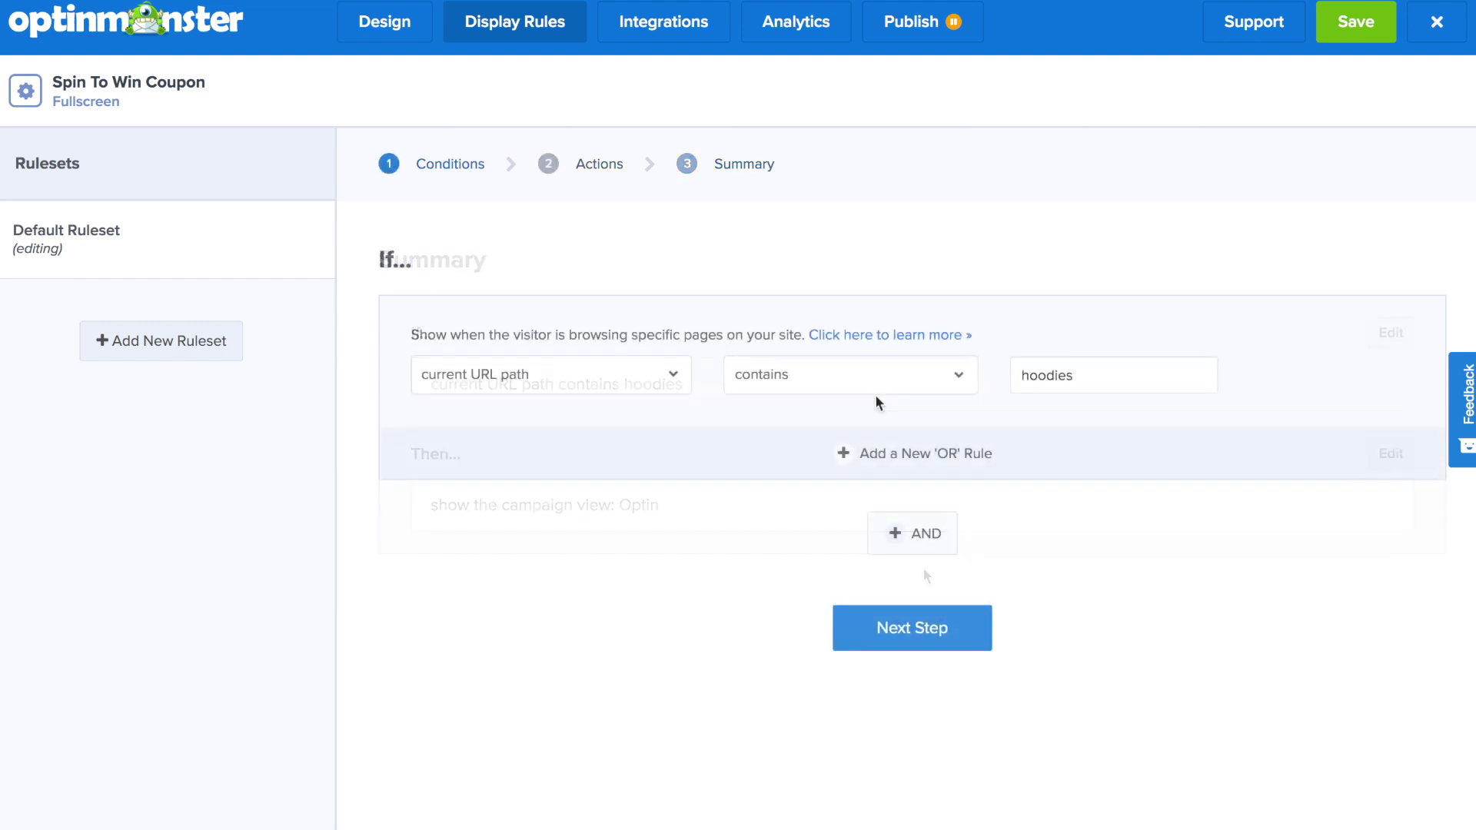
# Target any page and add an AND Schedule condition.
pyautogui.click(864, 374)
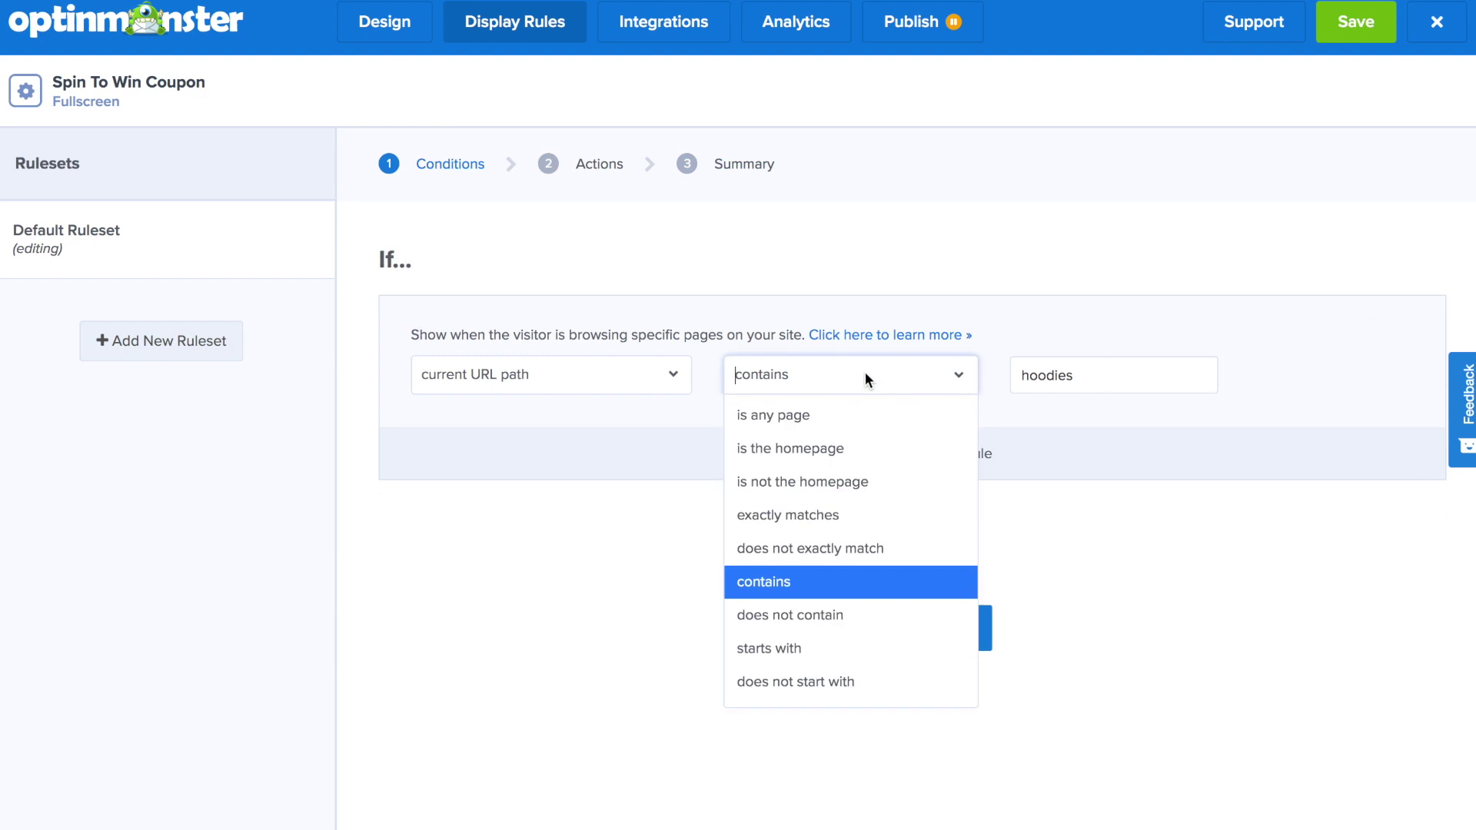
pyautogui.click(809, 416)
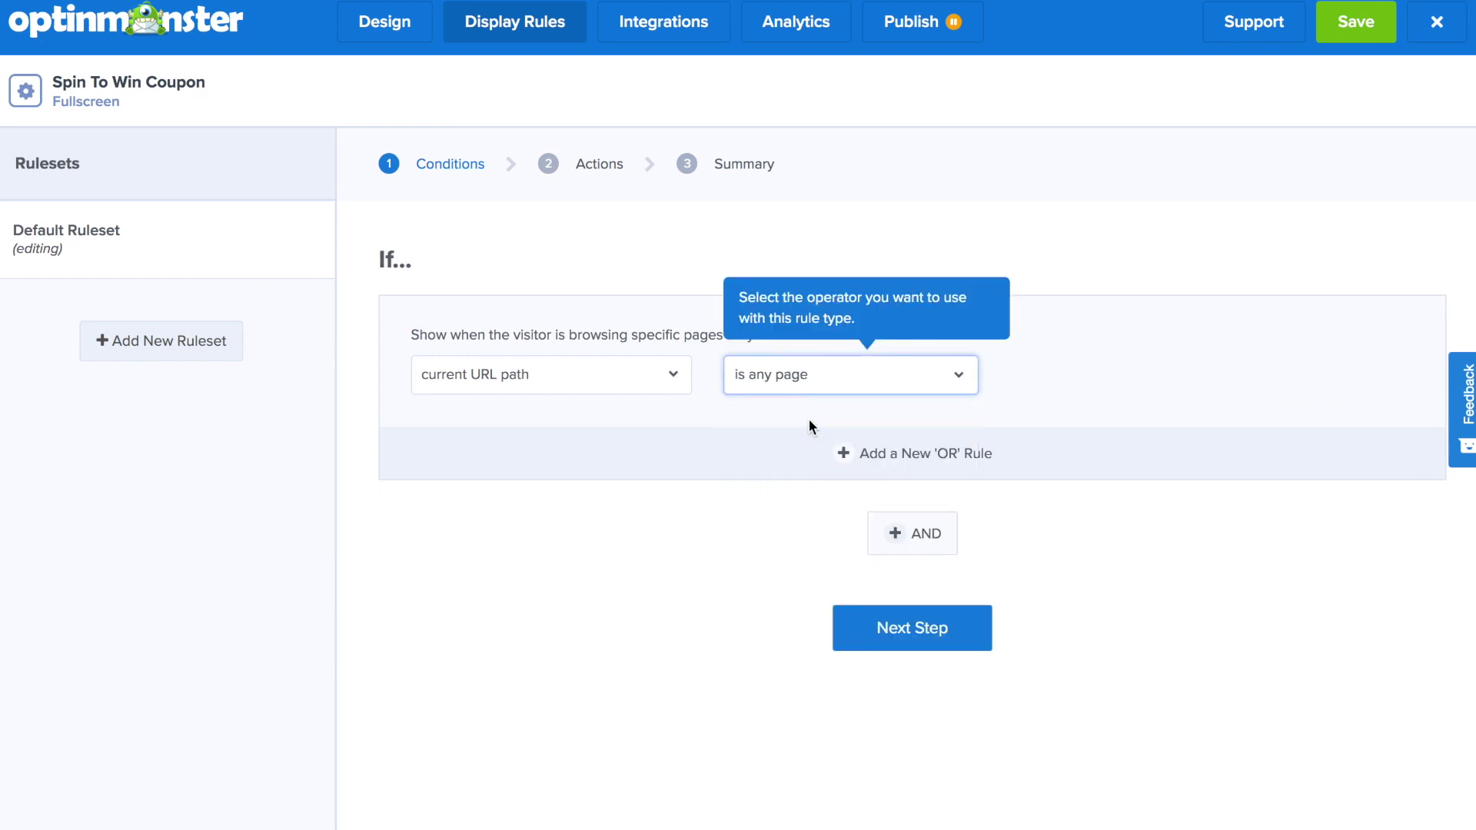
pyautogui.click(901, 540)
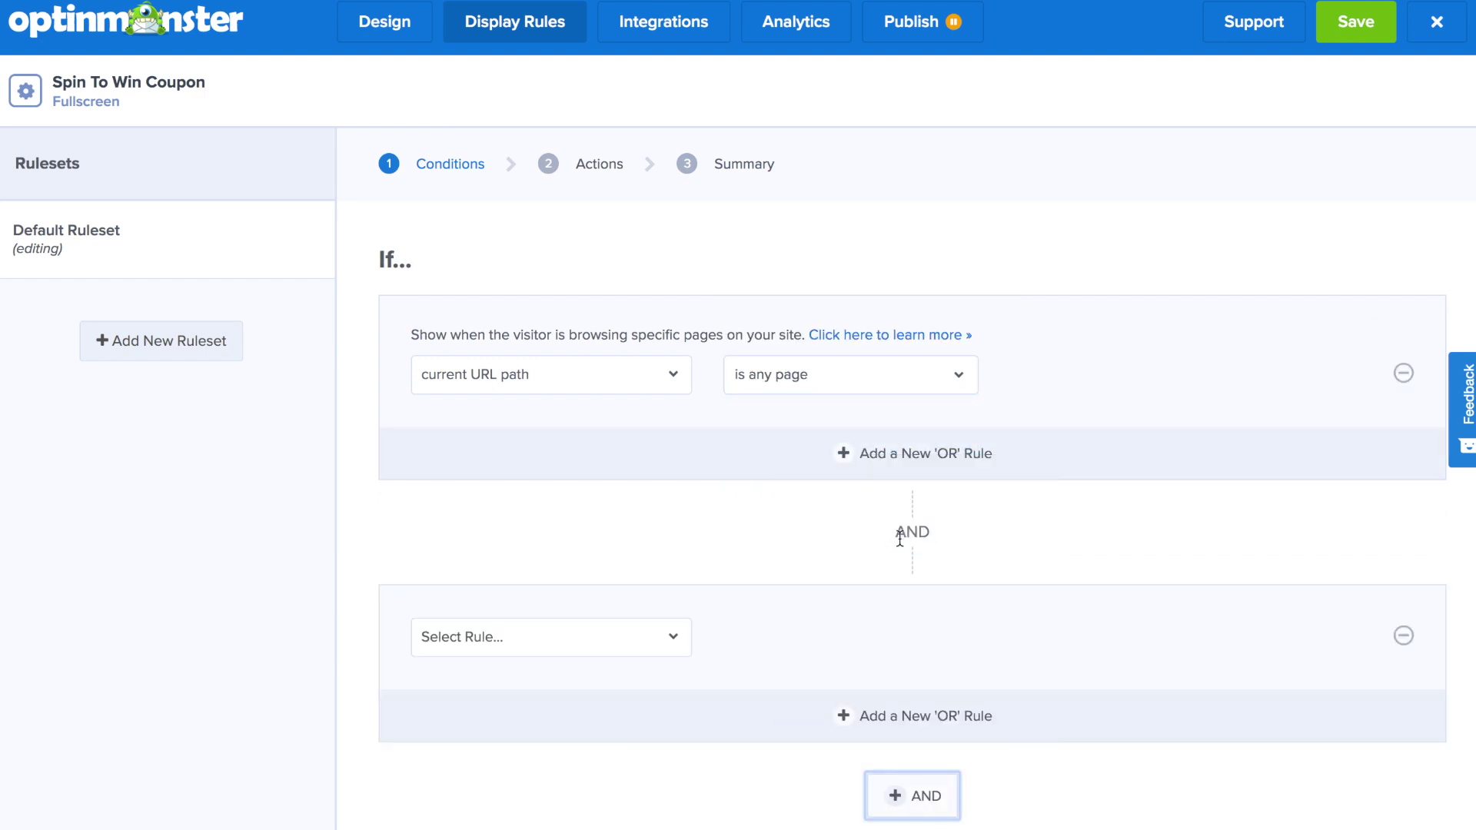
pyautogui.click(611, 629)
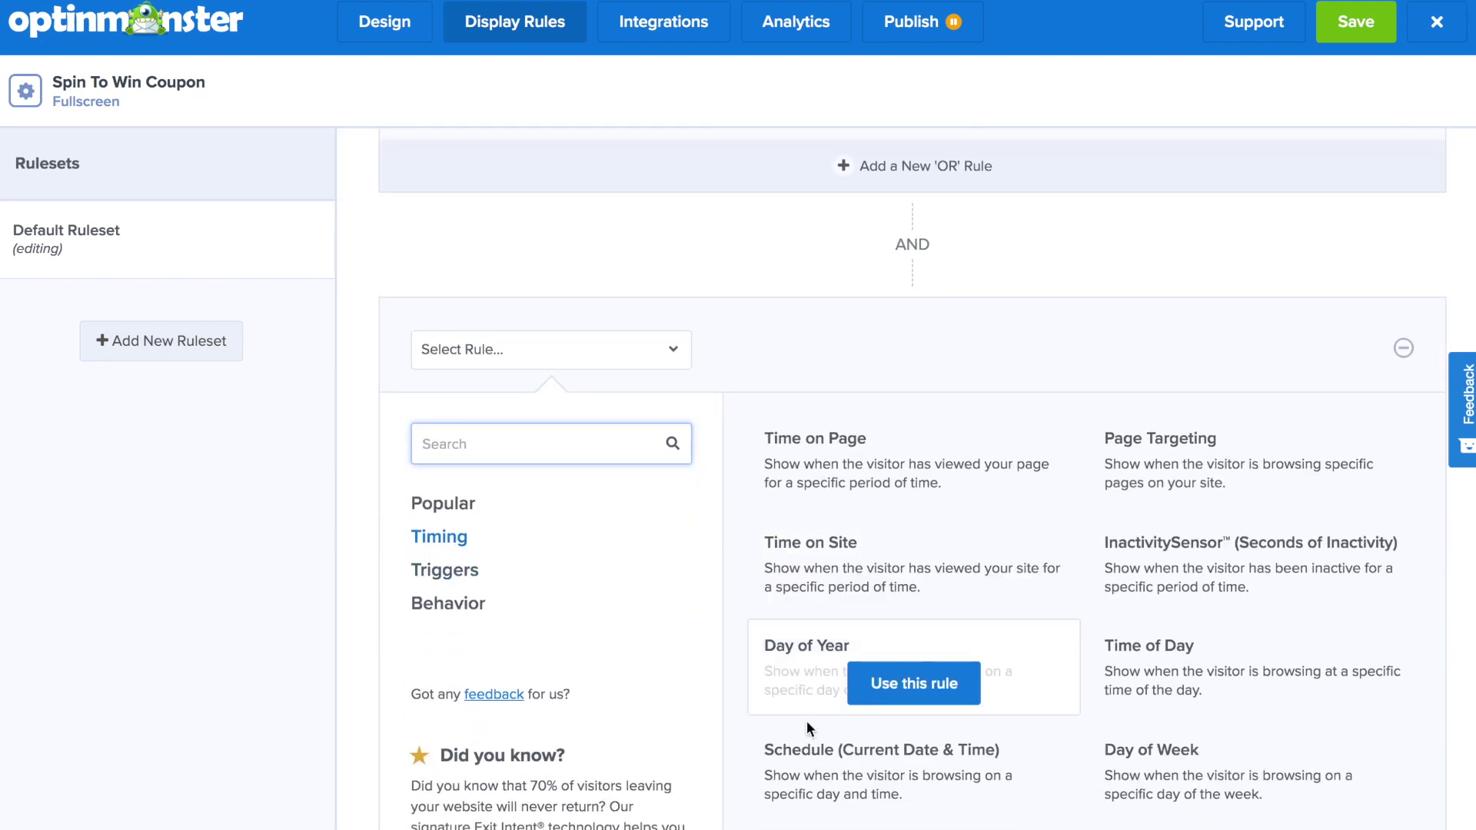
pyautogui.moveTo(818, 751)
pyautogui.click(885, 785)
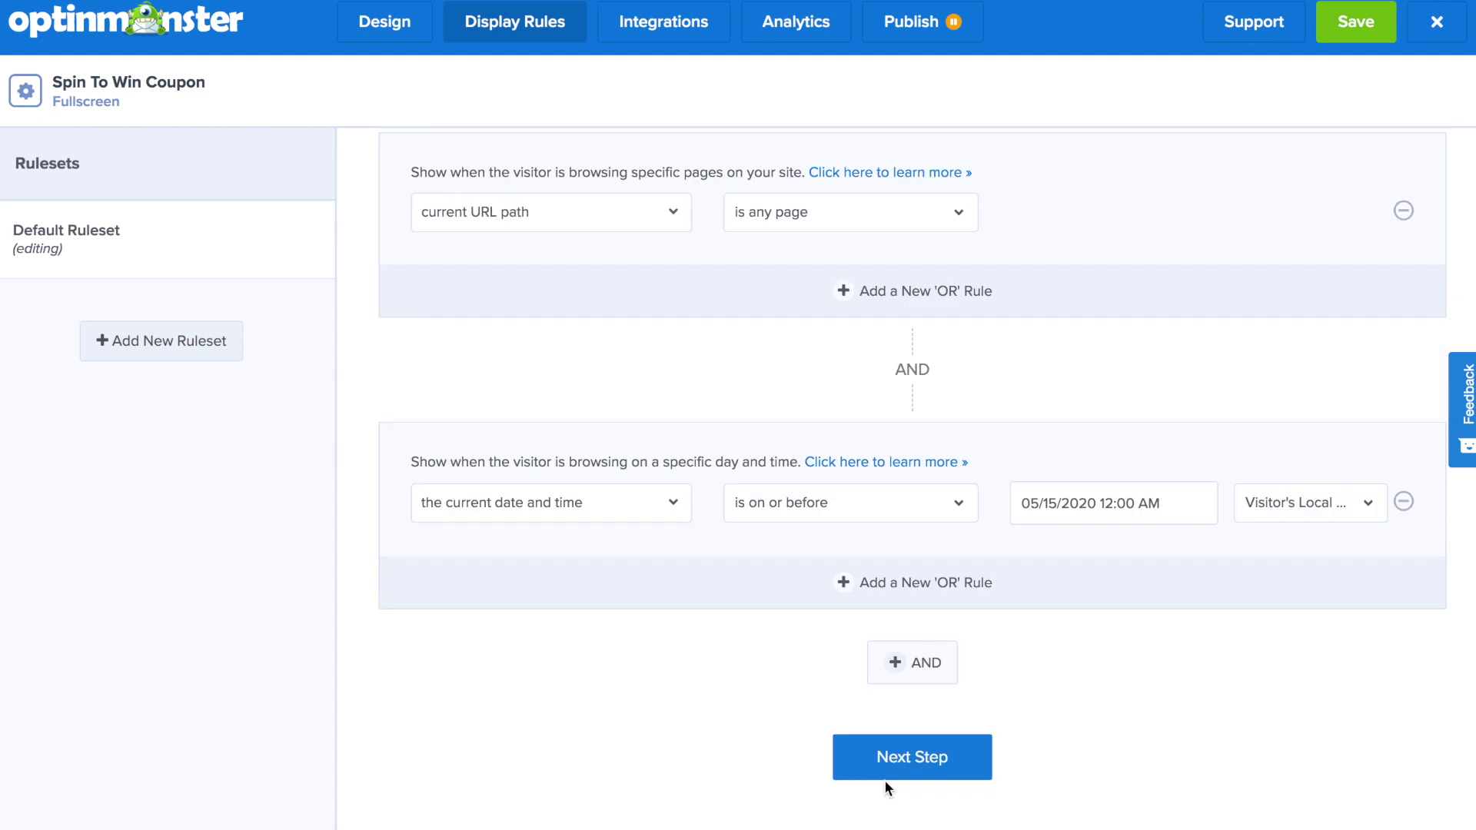
# Set the schedule to 'is on or before' 05/22/2020 and continue to the summary.
pyautogui.click(957, 505)
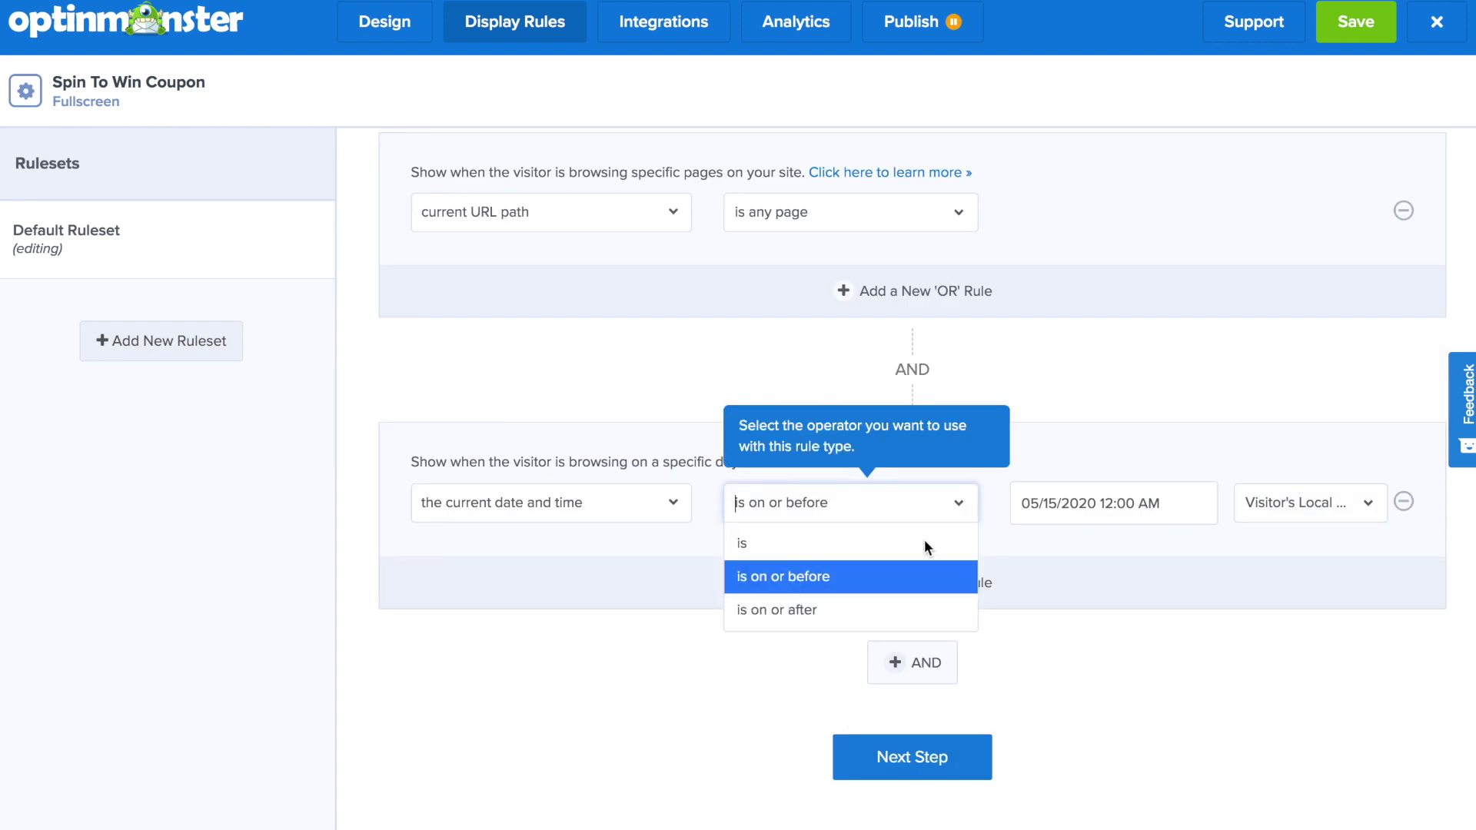
pyautogui.click(901, 578)
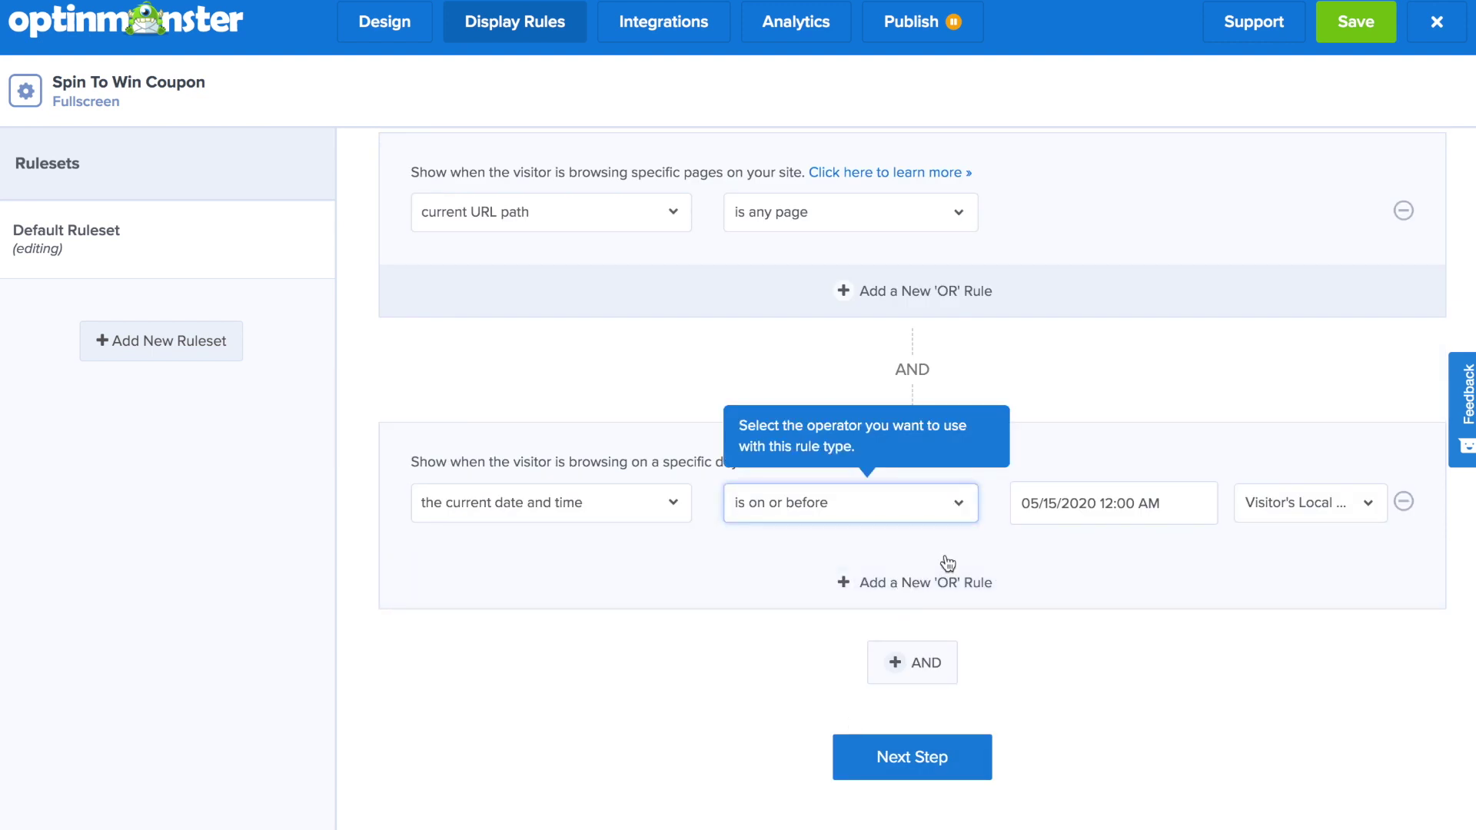
pyautogui.click(1172, 500)
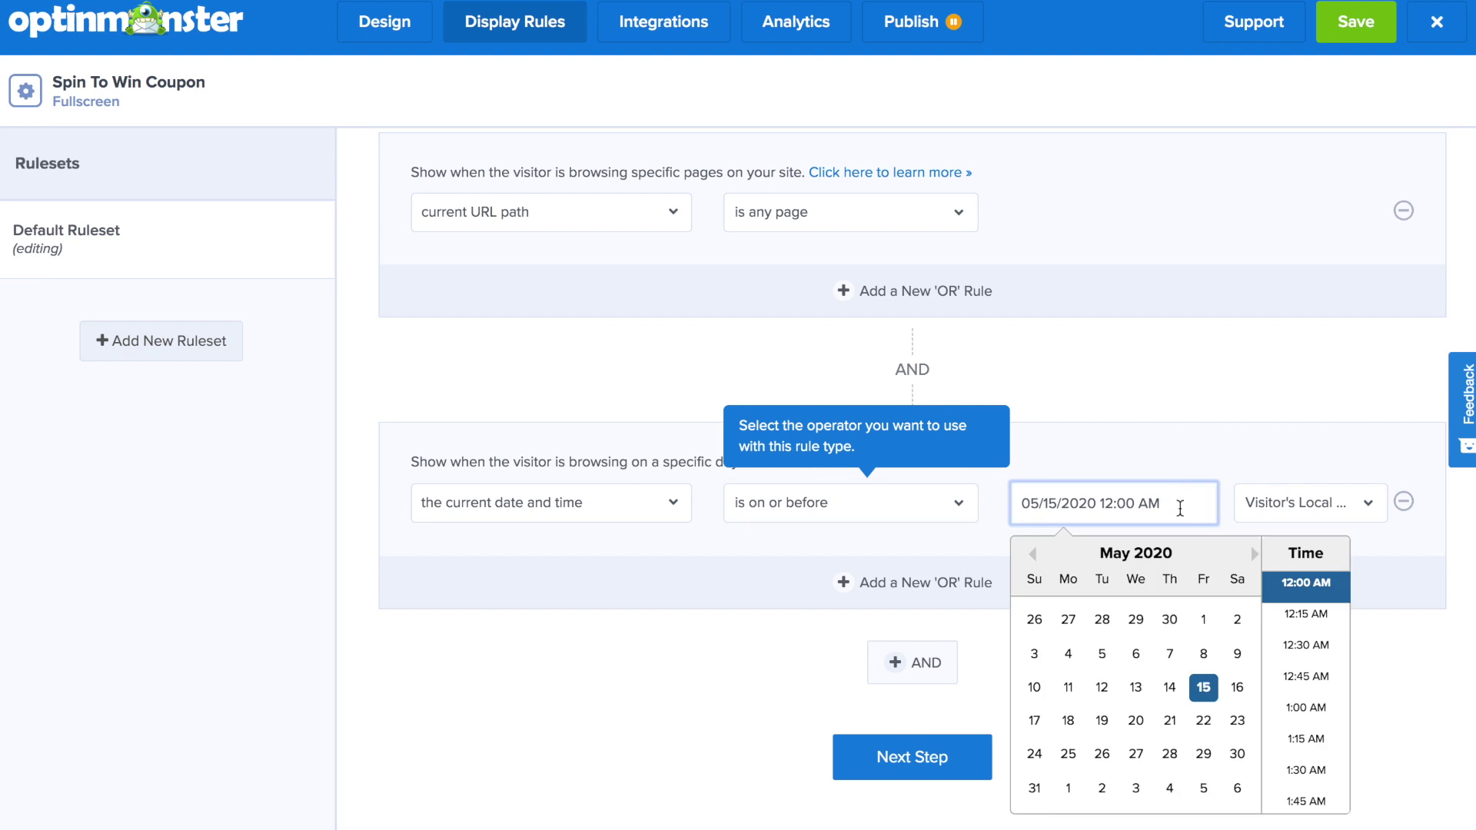
pyautogui.click(1201, 721)
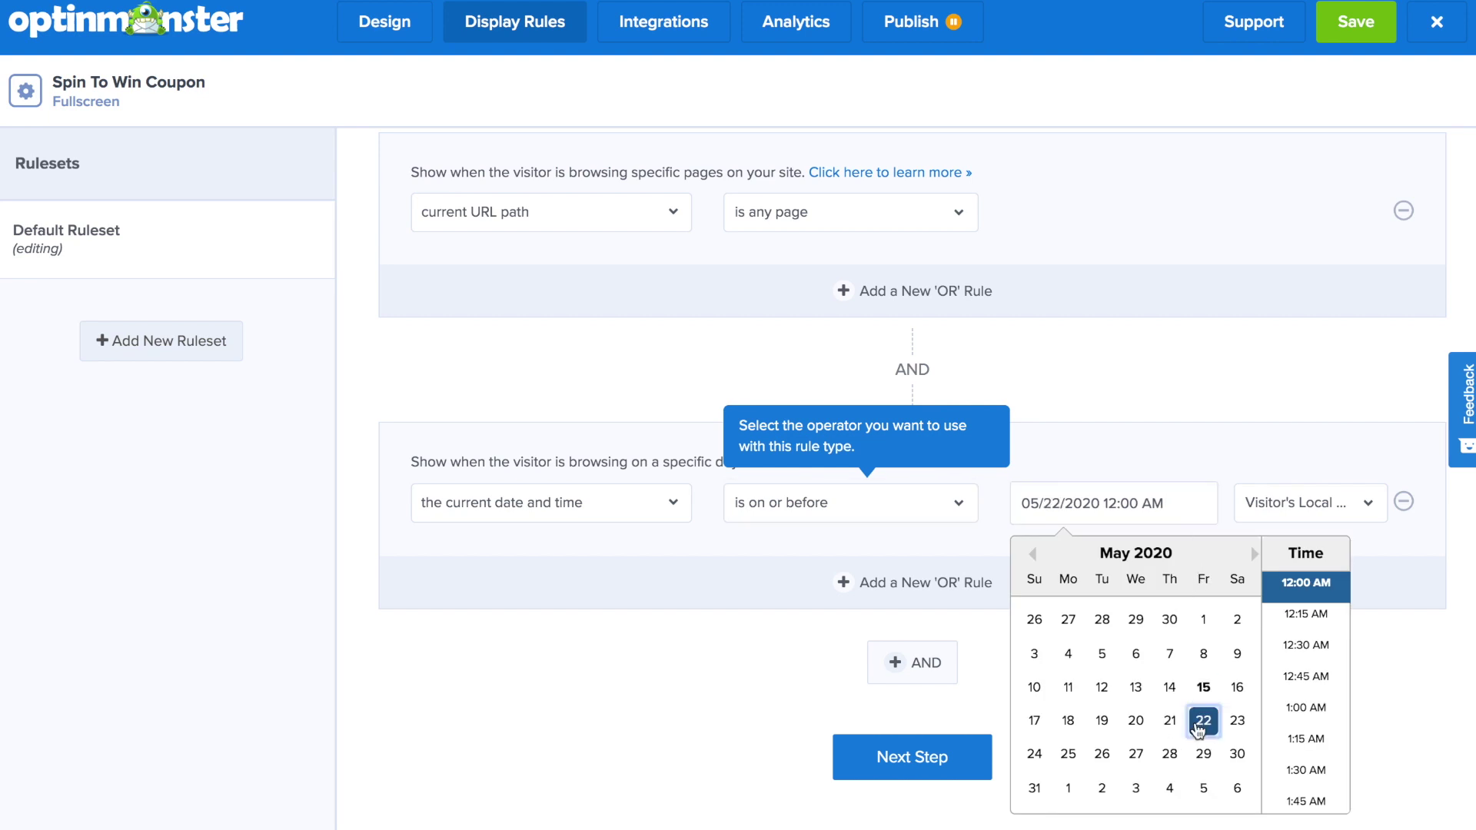
pyautogui.click(976, 670)
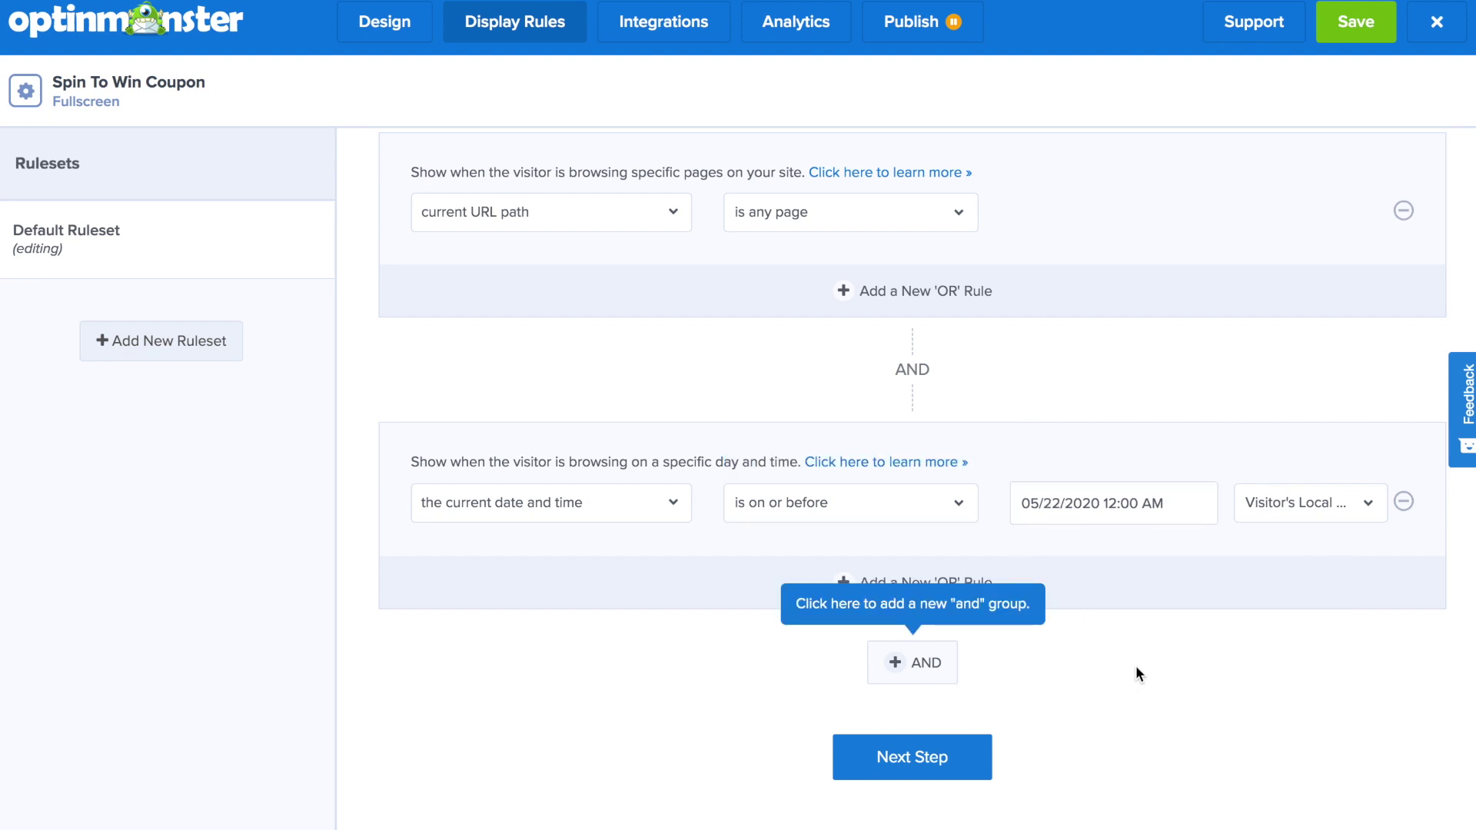
pyautogui.click(967, 756)
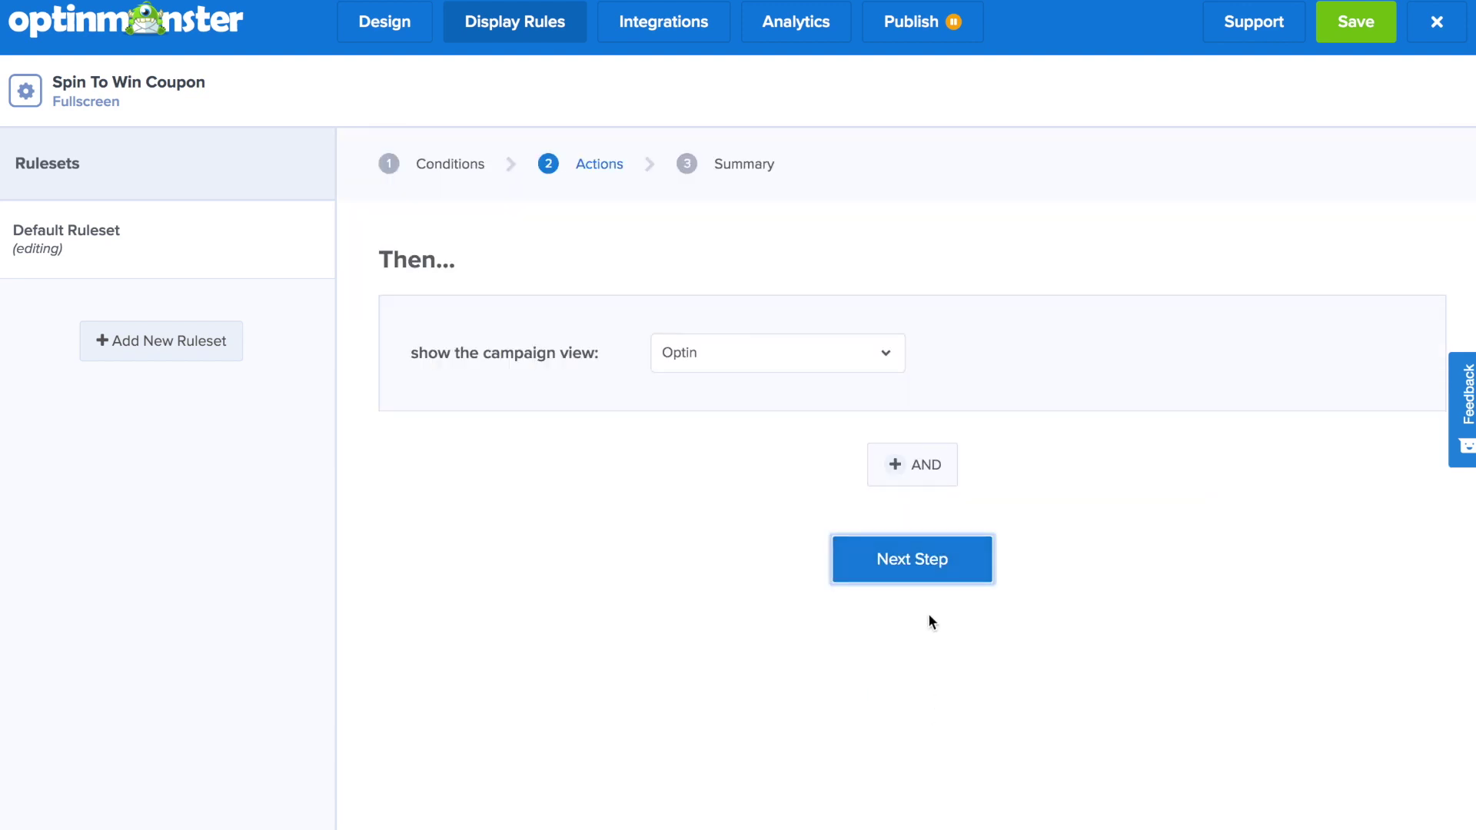
pyautogui.click(924, 574)
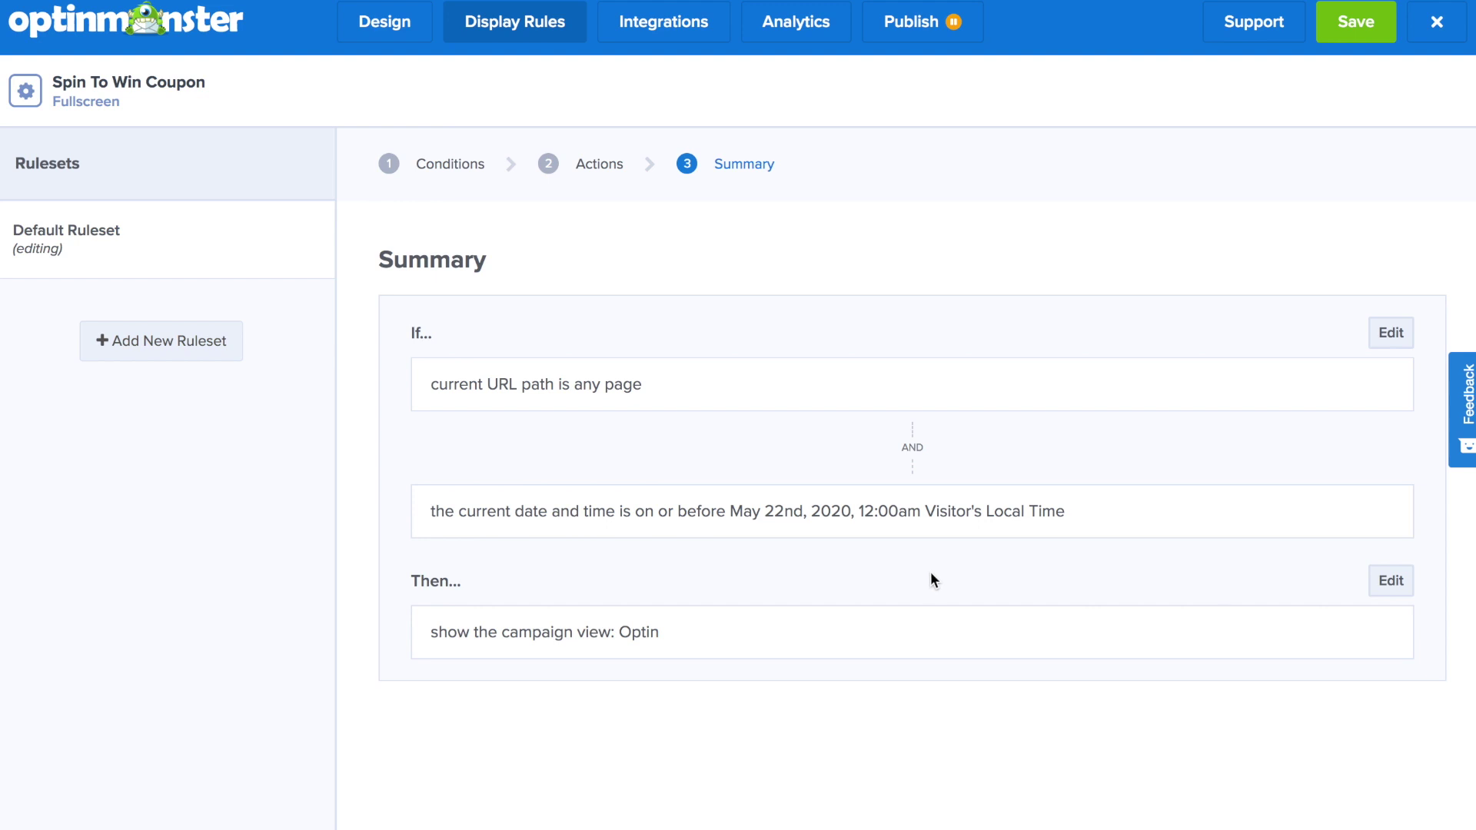
pyautogui.click(675, 31)
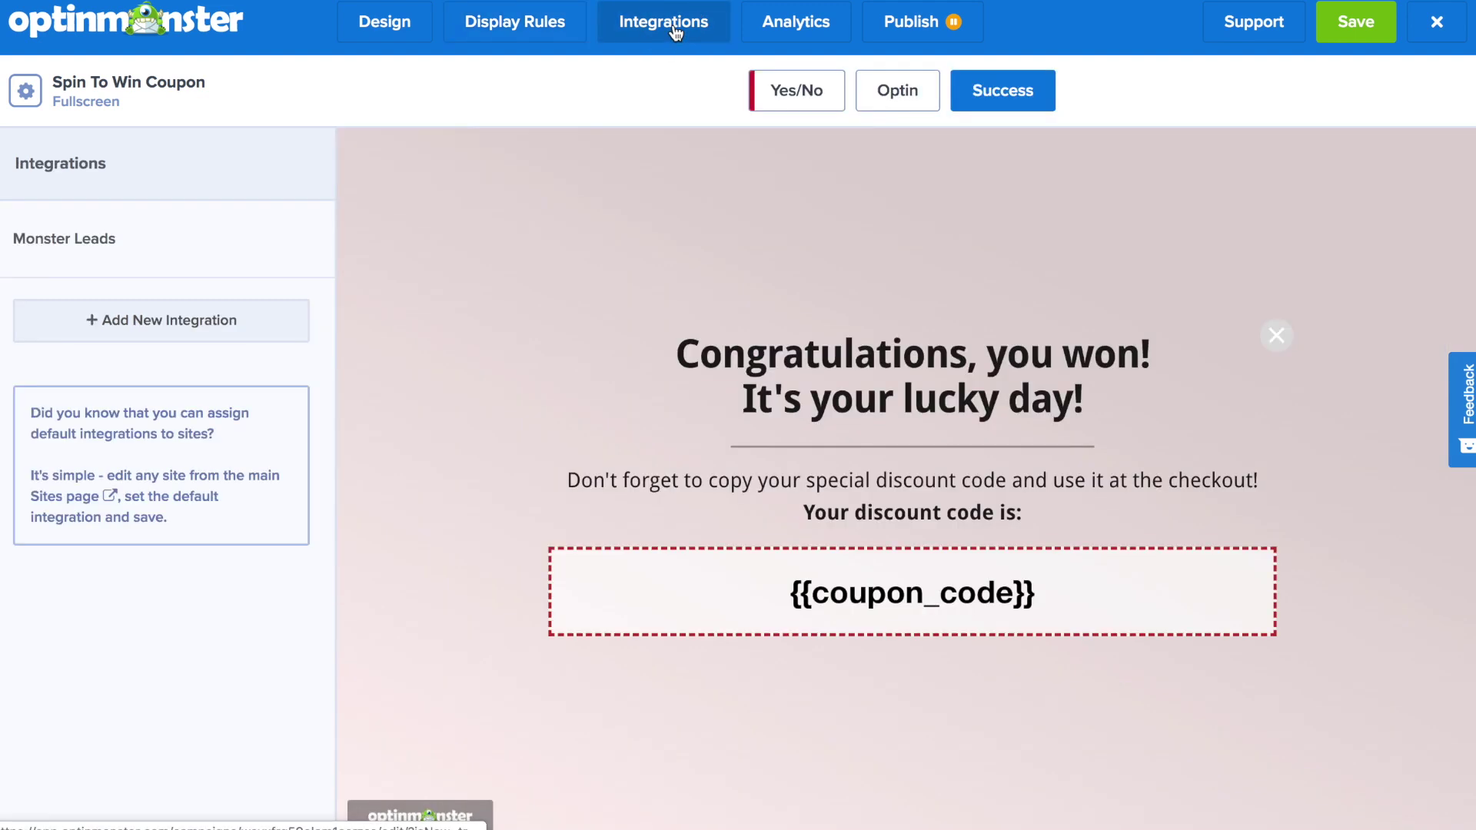
# Connect a Constant Contact account as the campaign's email provider, then view its analytics connections.
pyautogui.click(162, 322)
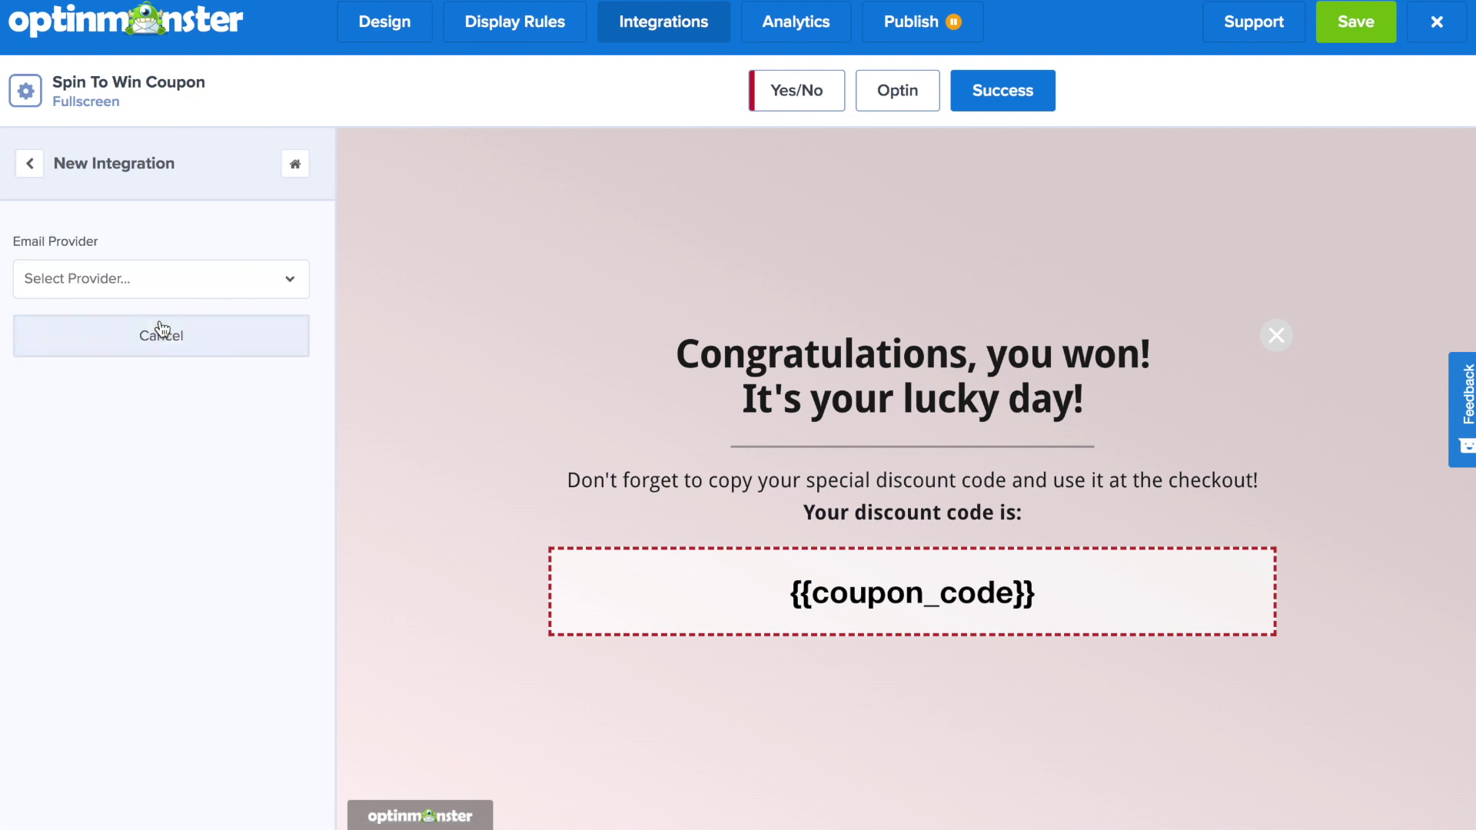
pyautogui.click(159, 278)
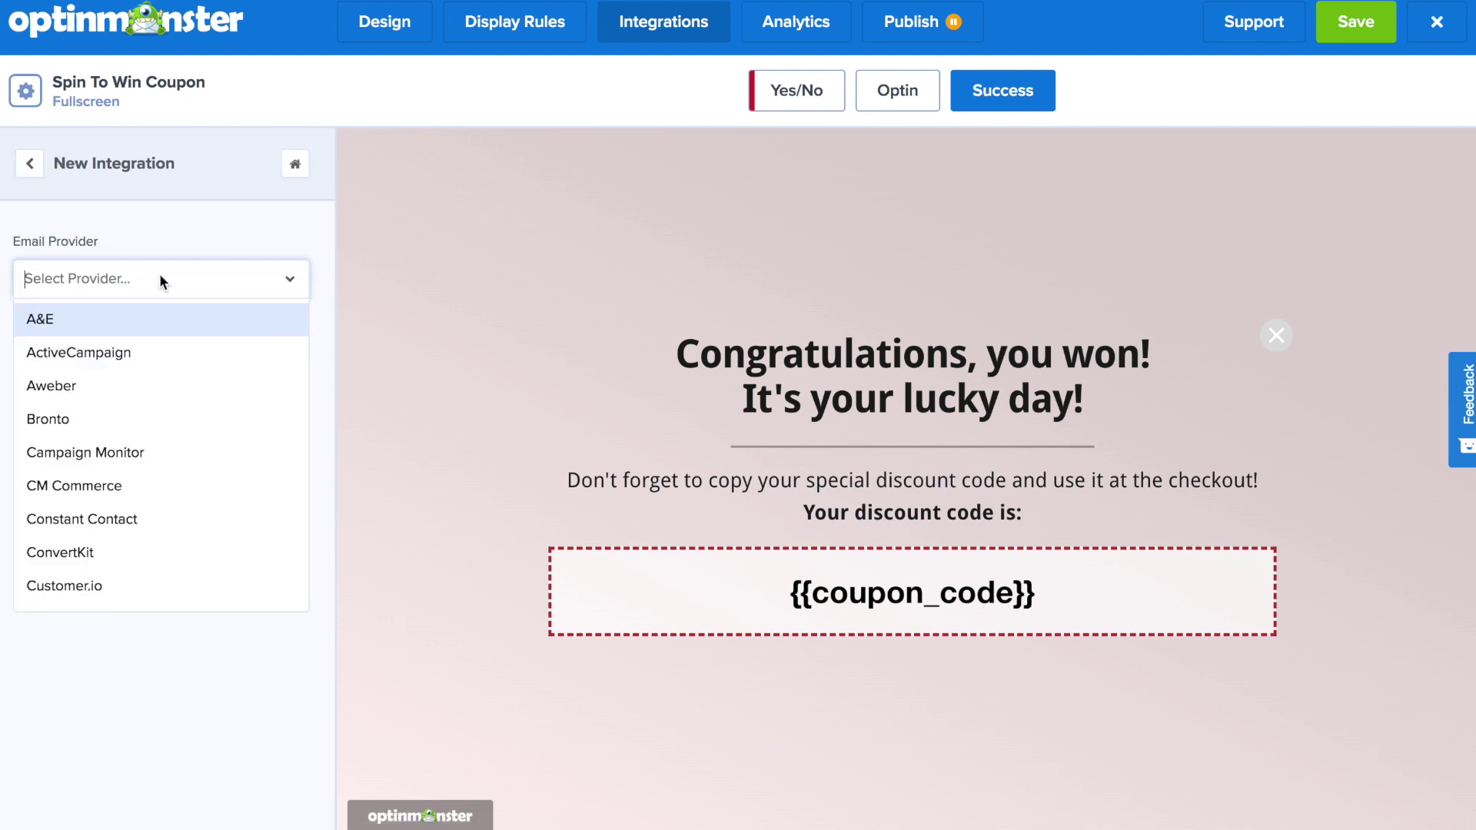
pyautogui.click(128, 520)
pyautogui.click(121, 380)
pyautogui.click(142, 452)
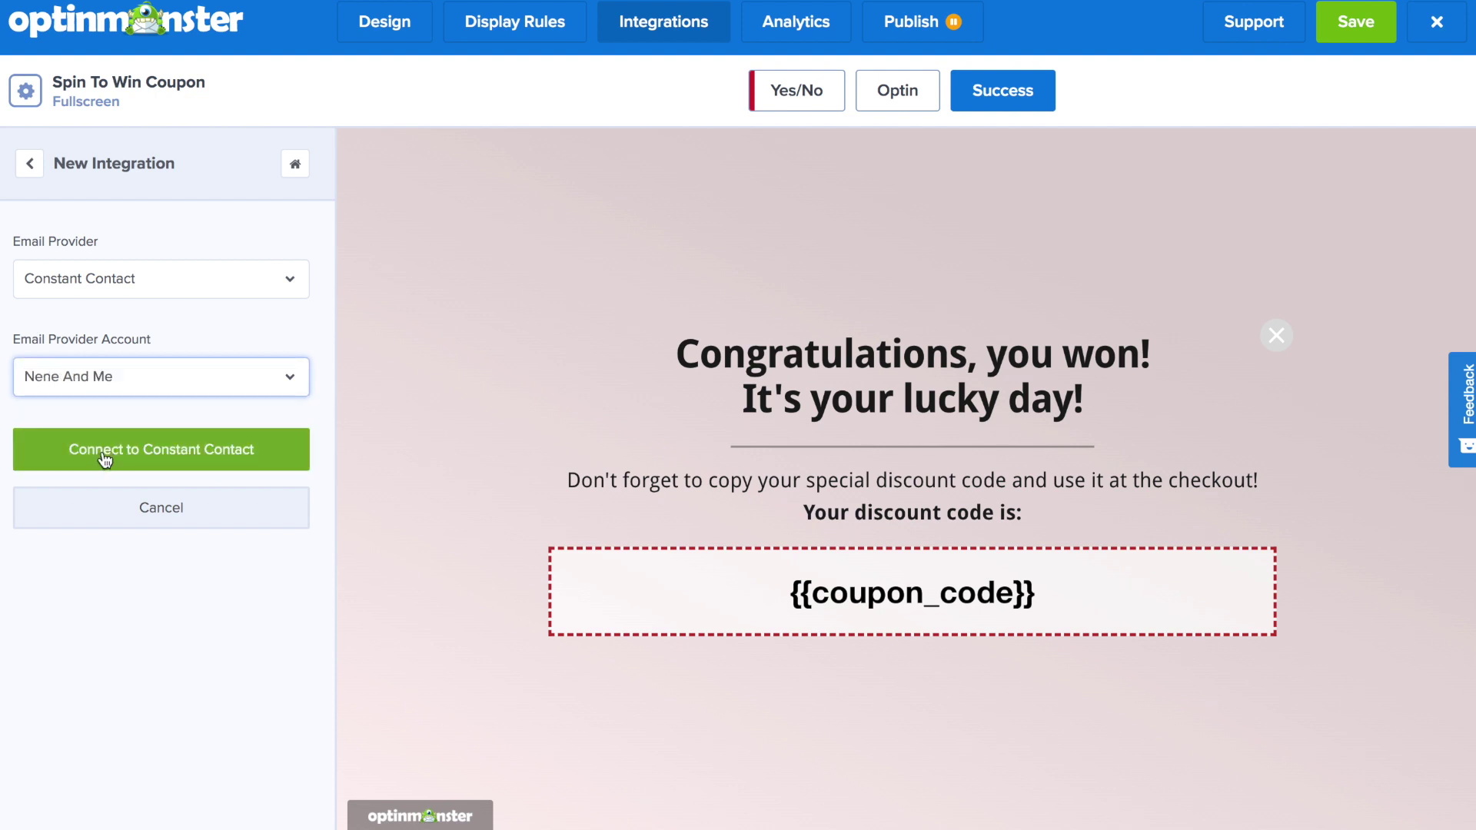
pyautogui.click(104, 460)
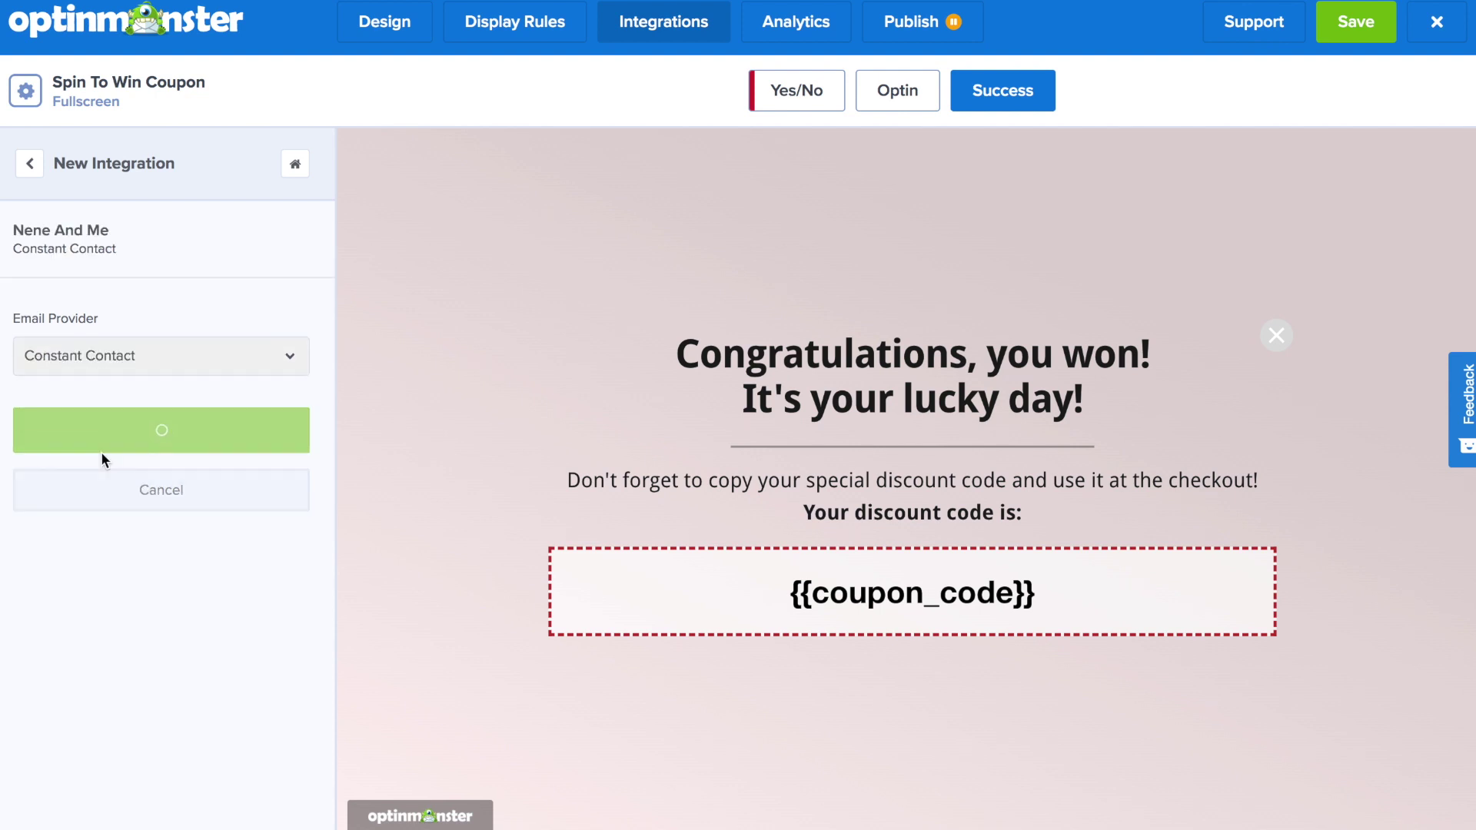
pyautogui.click(794, 37)
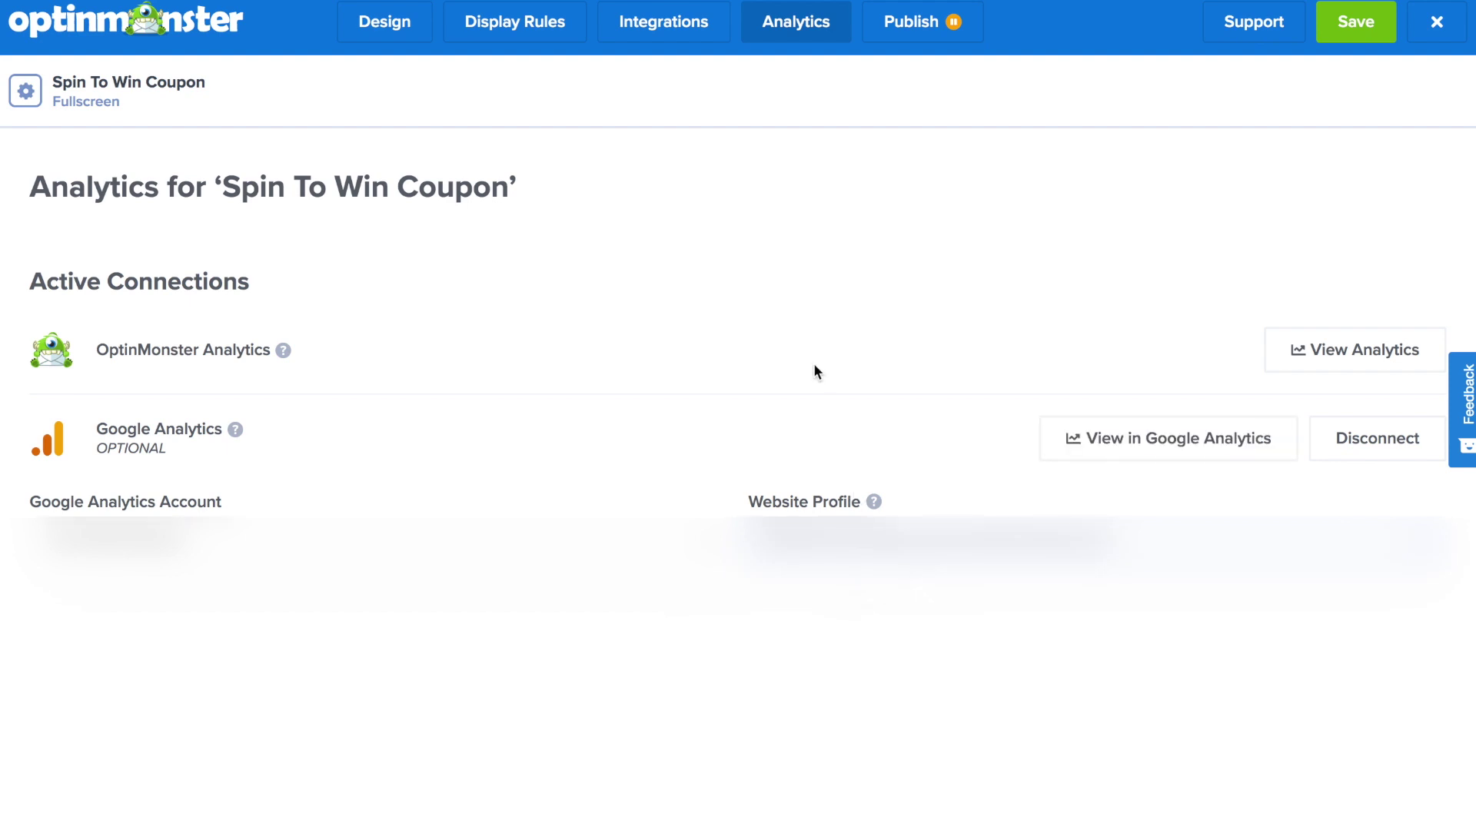
# Switch the Spin To Win Coupon campaign's status from Paused to Live on the Test Site.
pyautogui.click(926, 32)
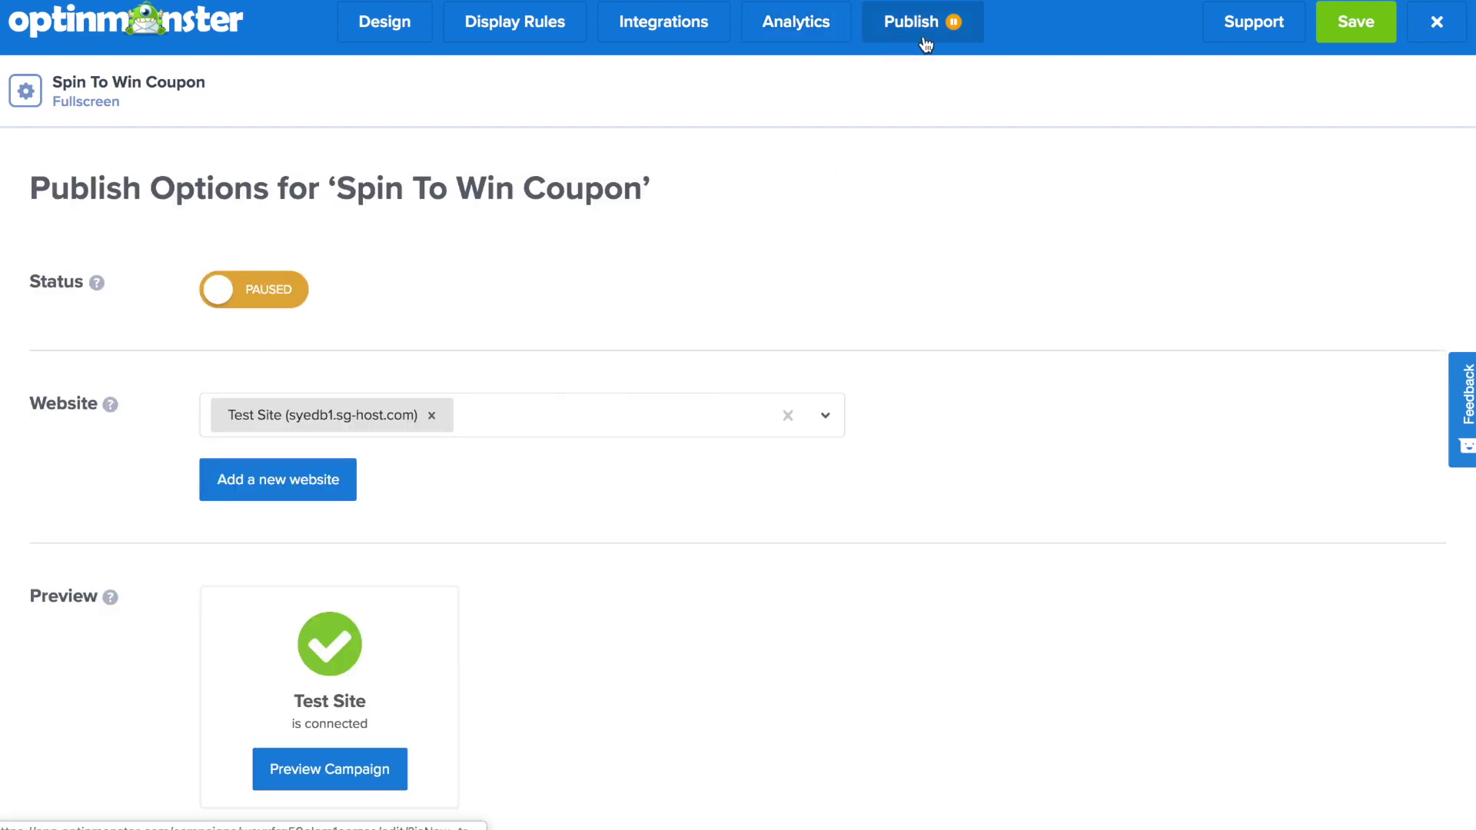
pyautogui.click(272, 292)
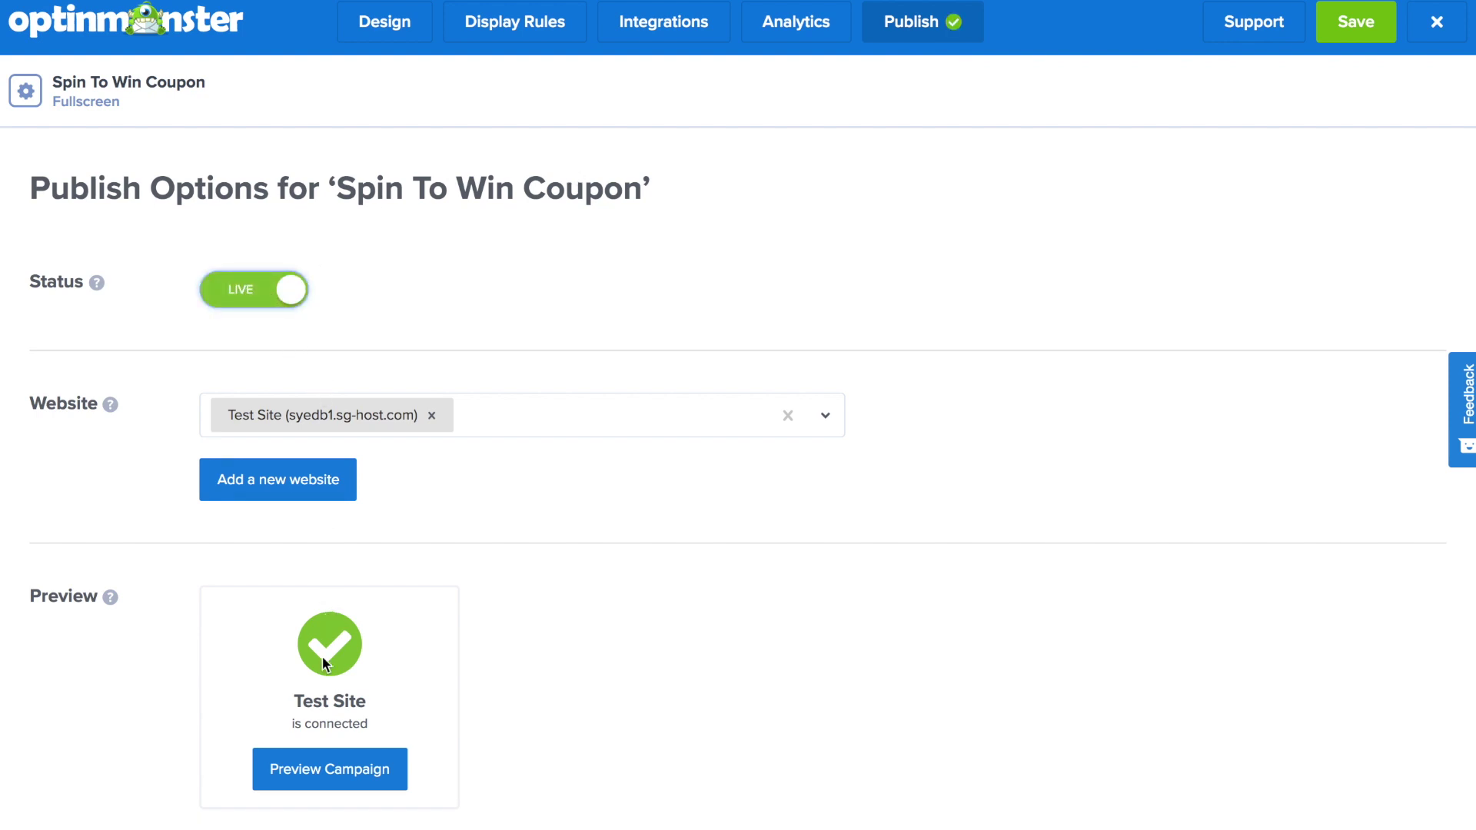
pyautogui.click(329, 772)
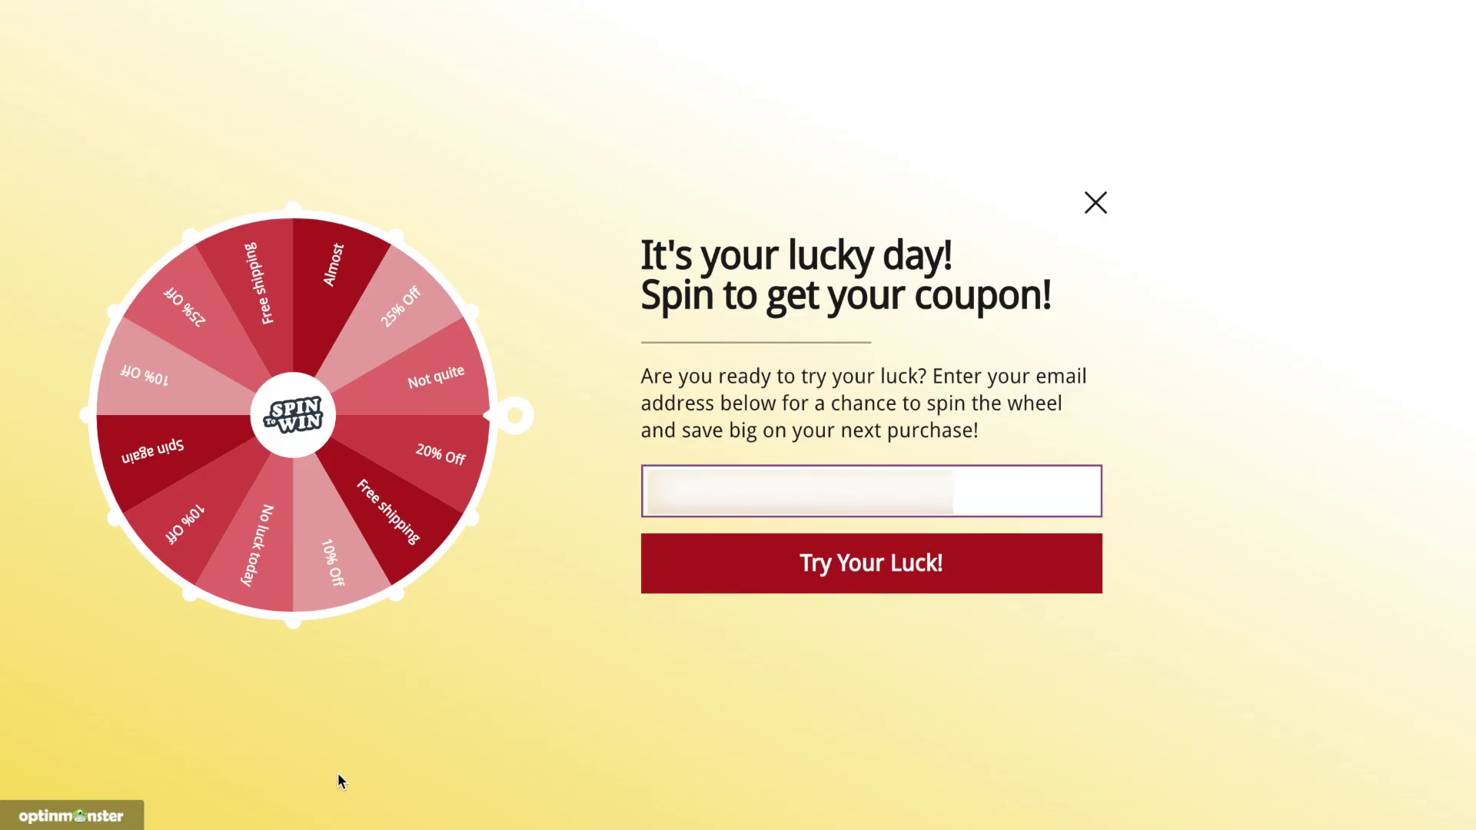
# Submit the entered email with 'Try Your Luck!' to spin the previewed wheel.
pyautogui.click(803, 580)
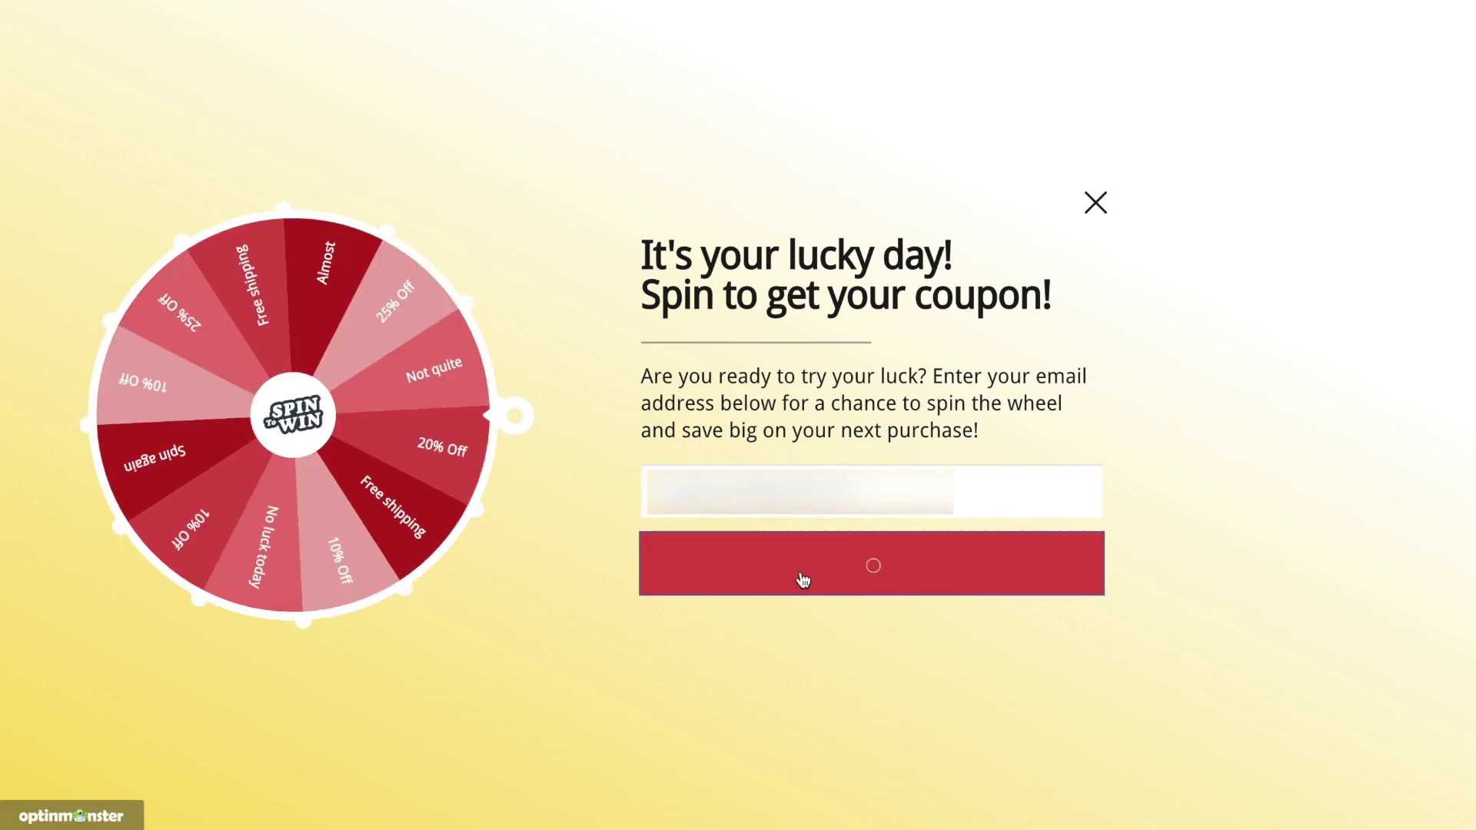